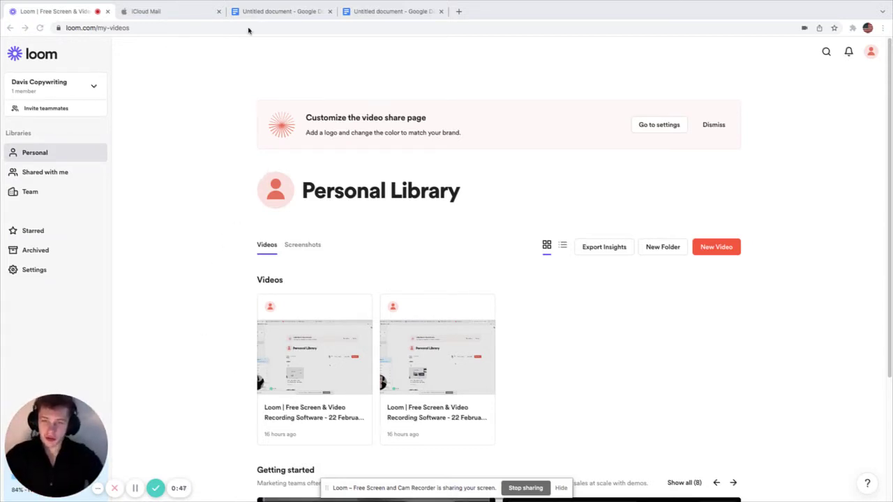
Step: Switch to the copywriting notes document and look over its headline-qualities checklist
click(259, 9)
click(437, 236)
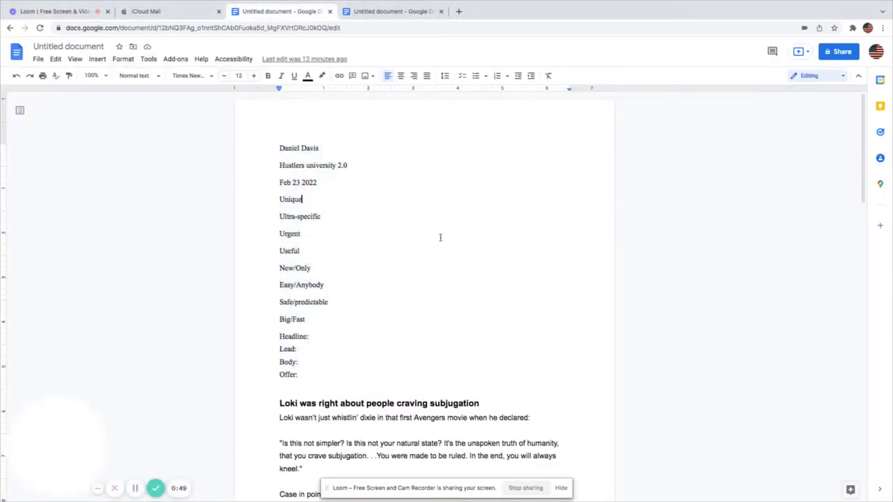
scroll(440, 232, down, 3)
scroll(368, 219, up, 3)
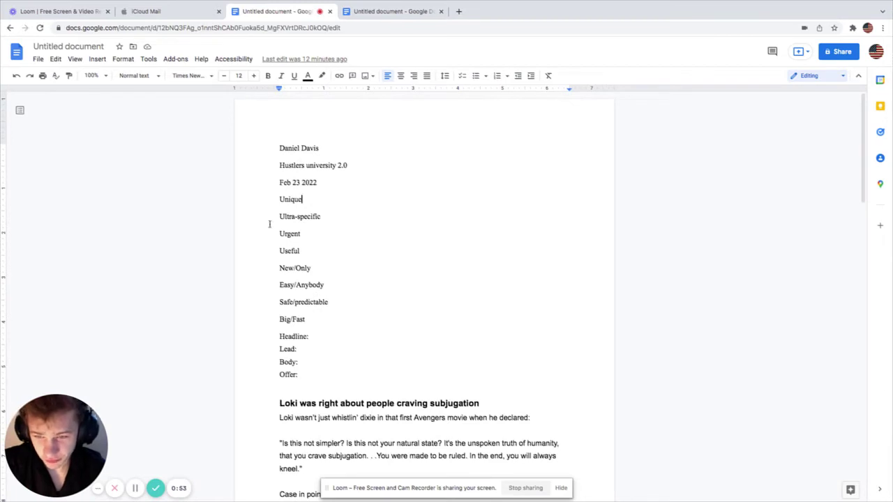
drag(273, 204, 356, 376)
click(349, 257)
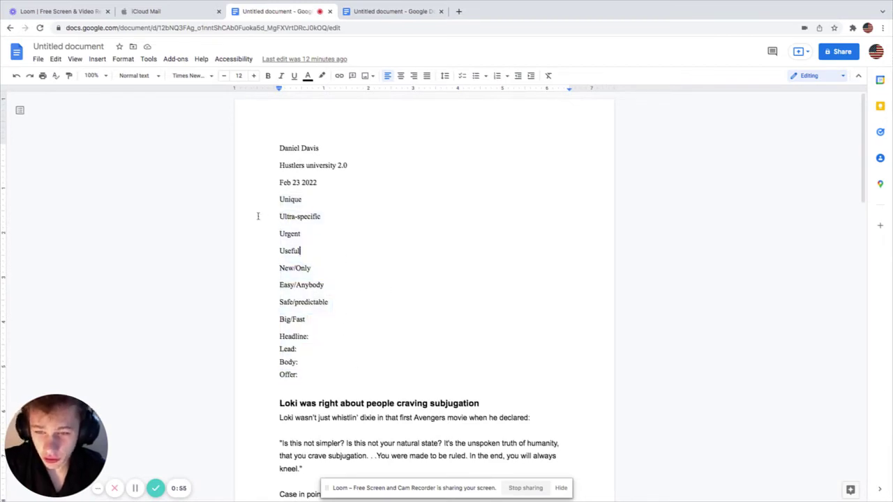
Step: Rename the document from 'Untitled document' to the copywriter's full name
click(79, 43)
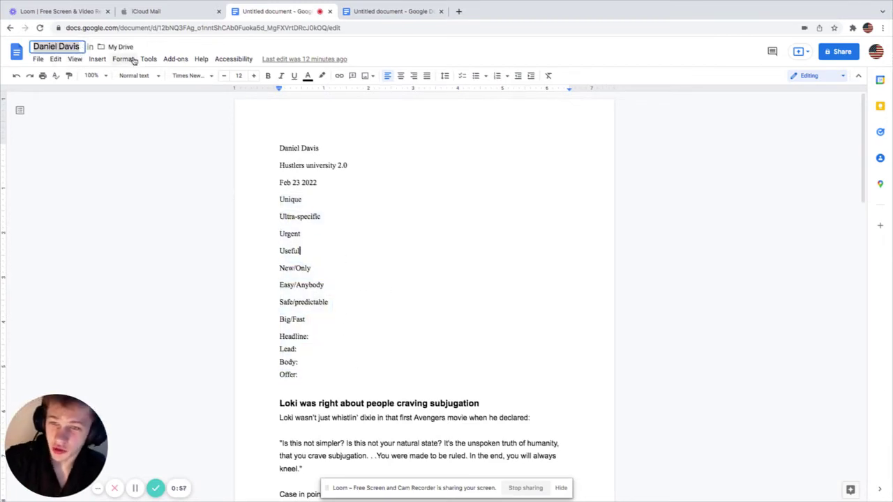
key(BackSpace)
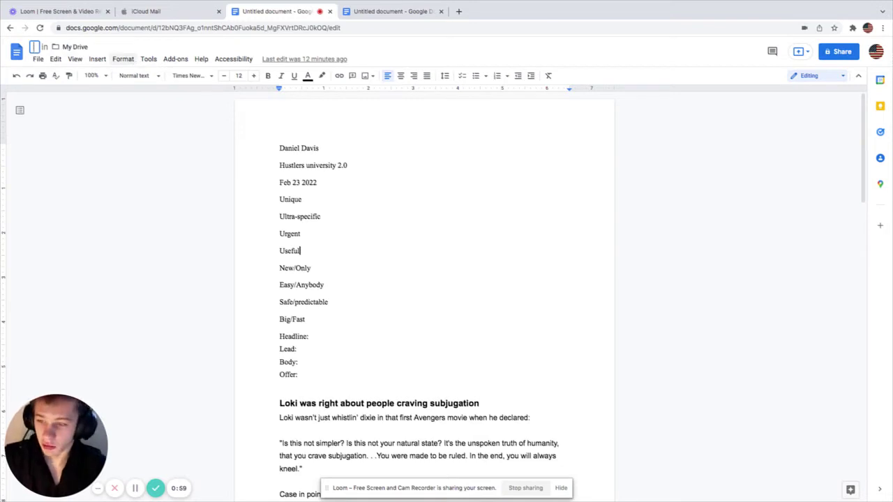
text(Ben)
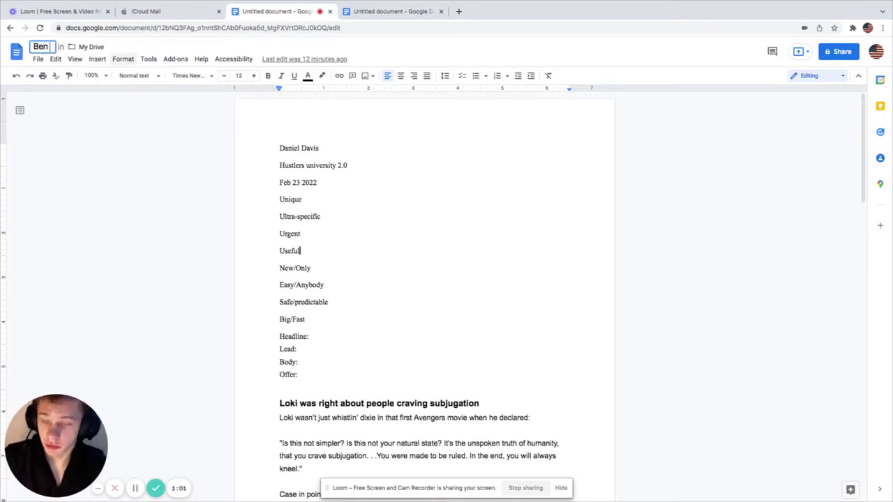
text( Settles)
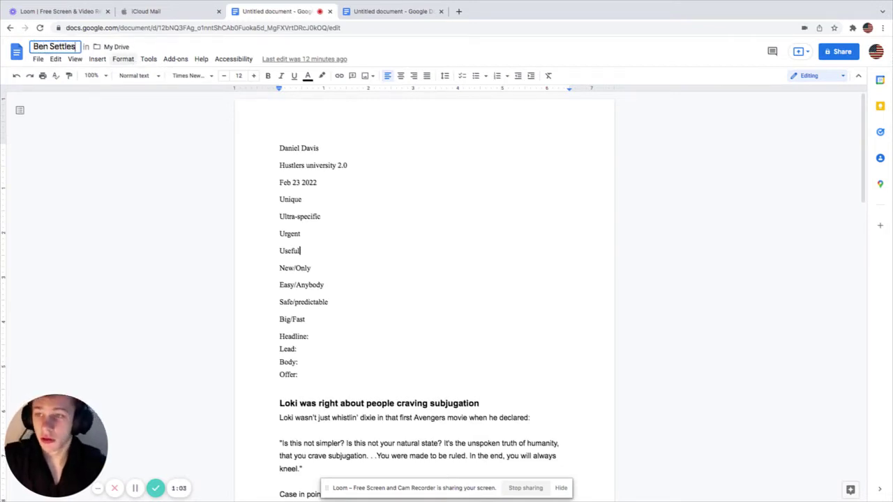
click(401, 201)
click(396, 250)
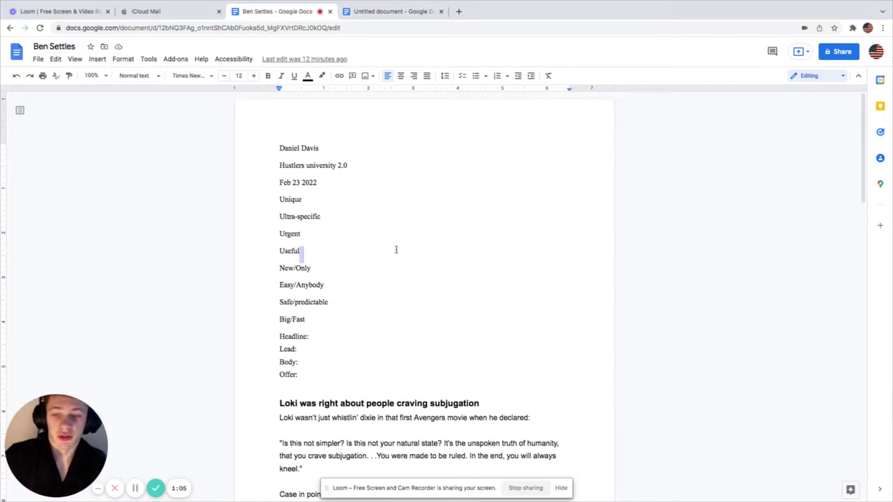
scroll(392, 246, down, 1)
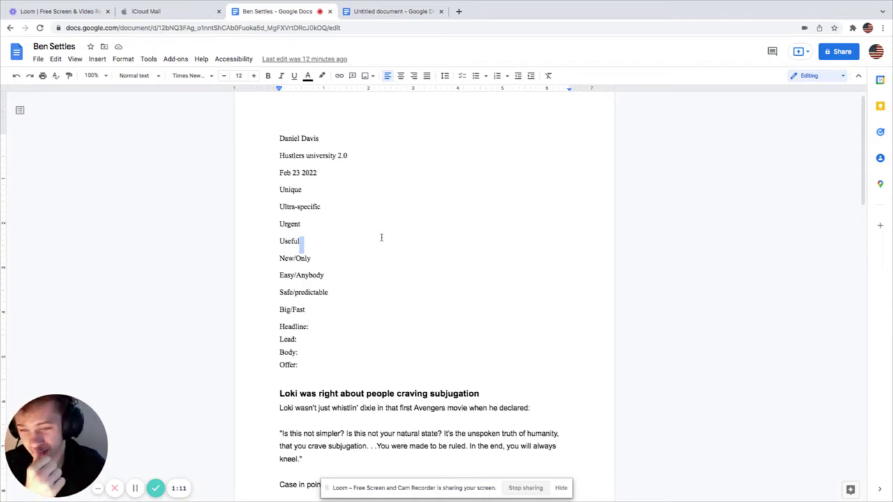
scroll(377, 238, down, 2)
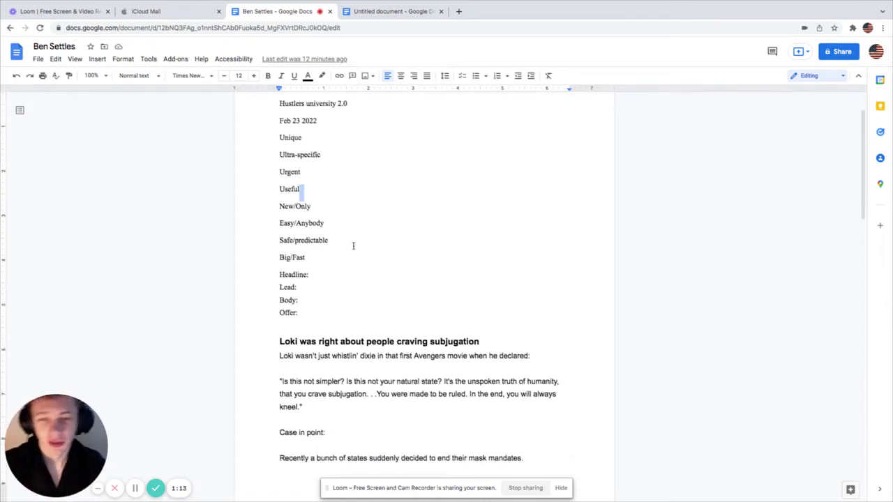
scroll(350, 248, up, 1)
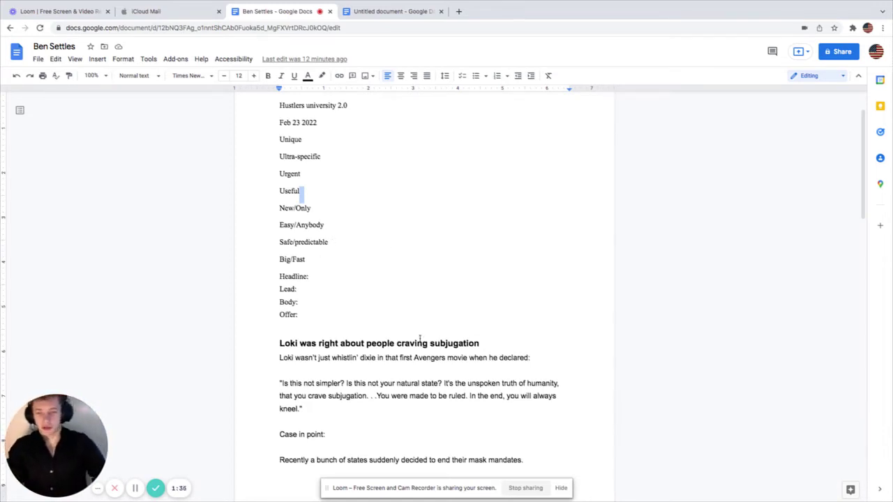
scroll(378, 354, down, 1)
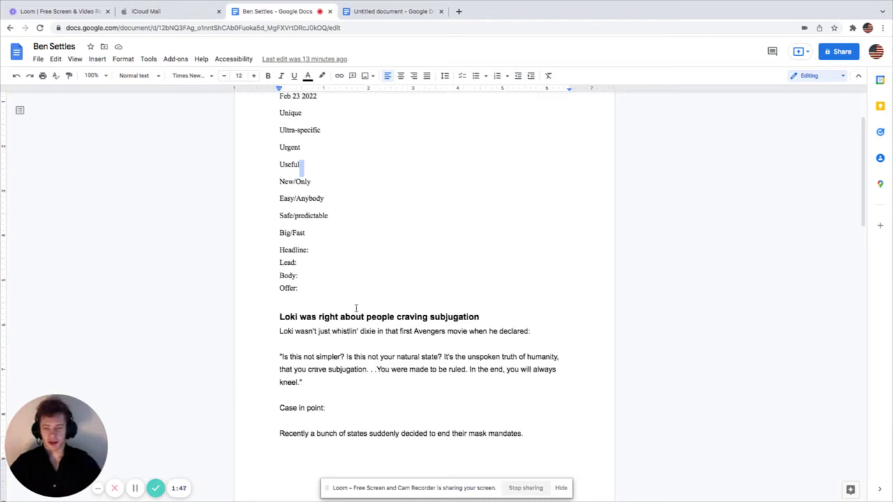
click(283, 317)
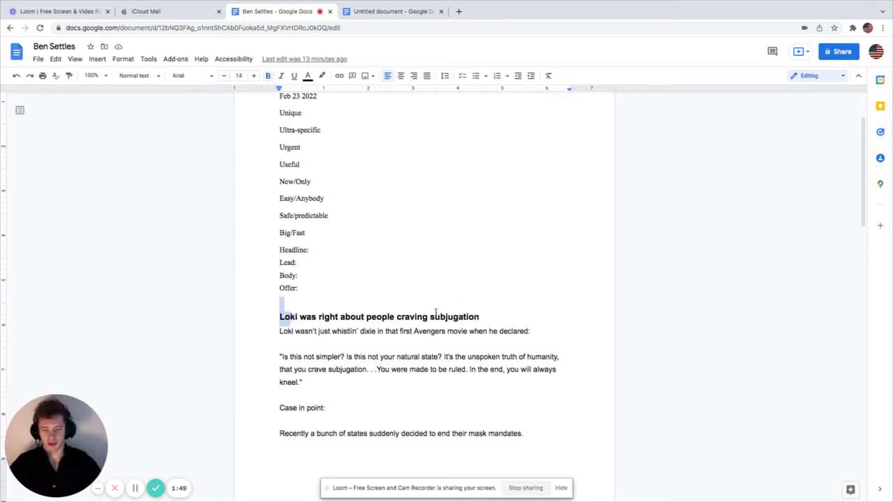
click(349, 318)
drag(363, 318, 434, 319)
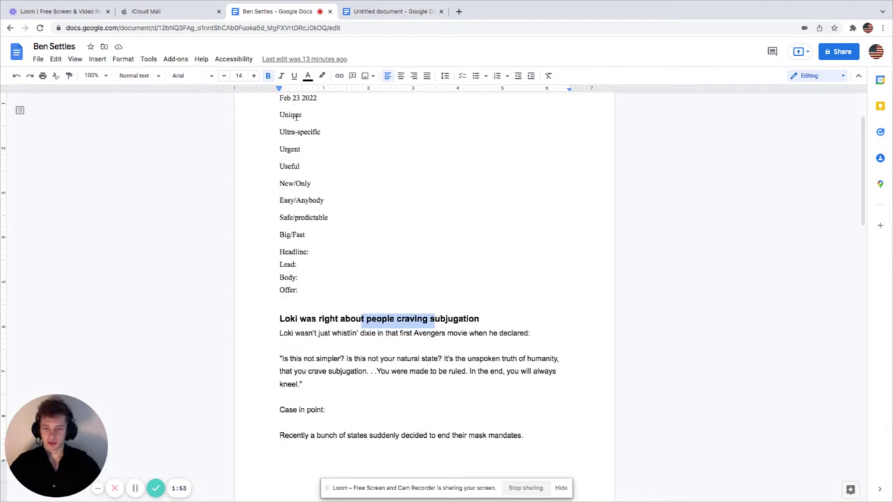
drag(296, 115, 273, 117)
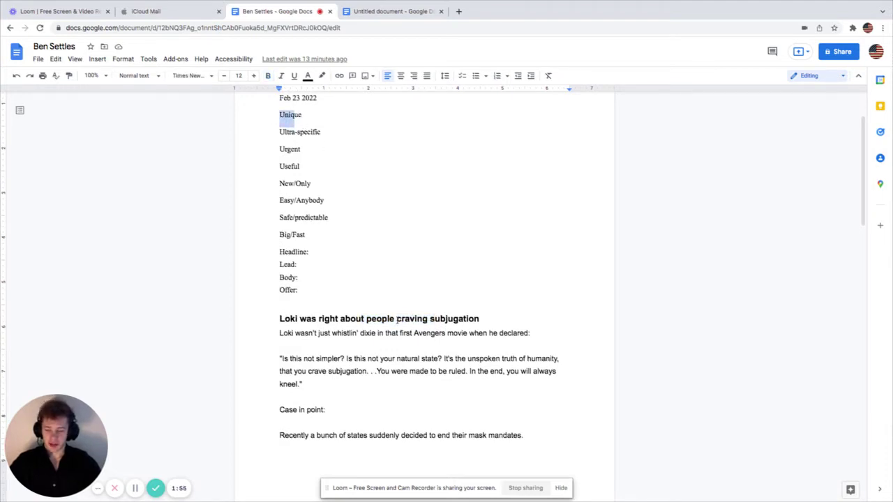
drag(276, 319, 320, 321)
click(363, 309)
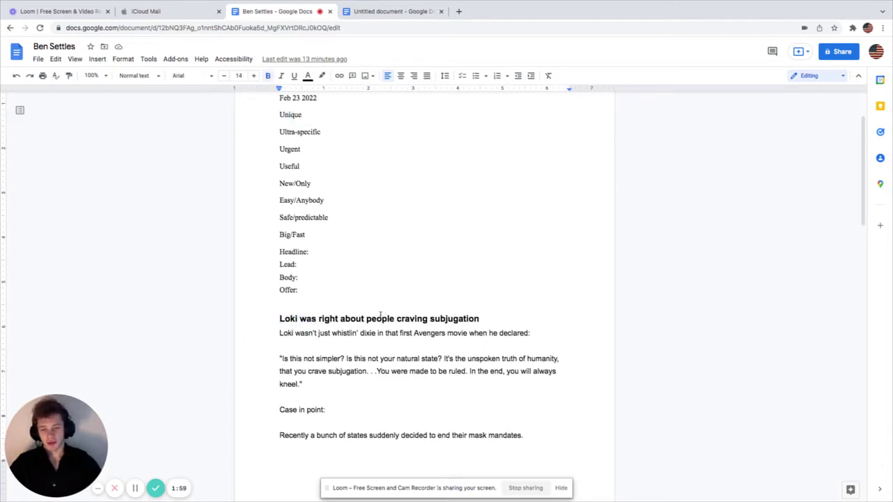
drag(287, 319, 401, 320)
click(466, 320)
drag(478, 319, 444, 321)
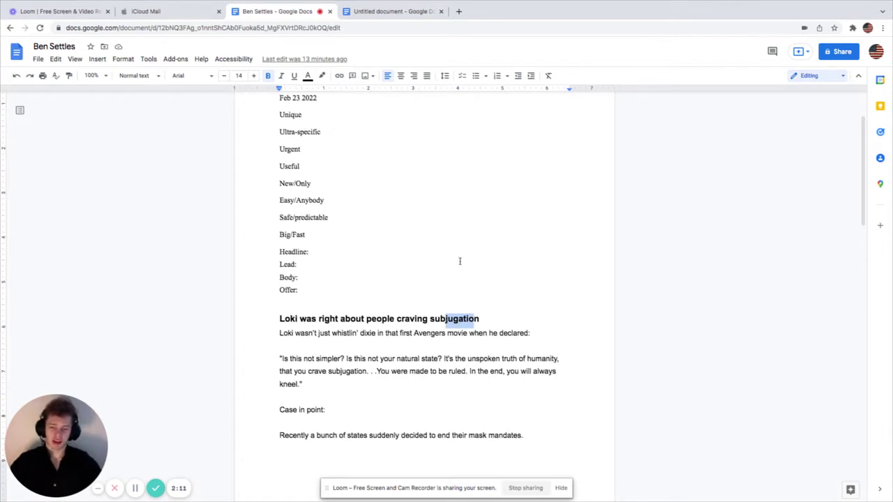
drag(481, 318, 279, 310)
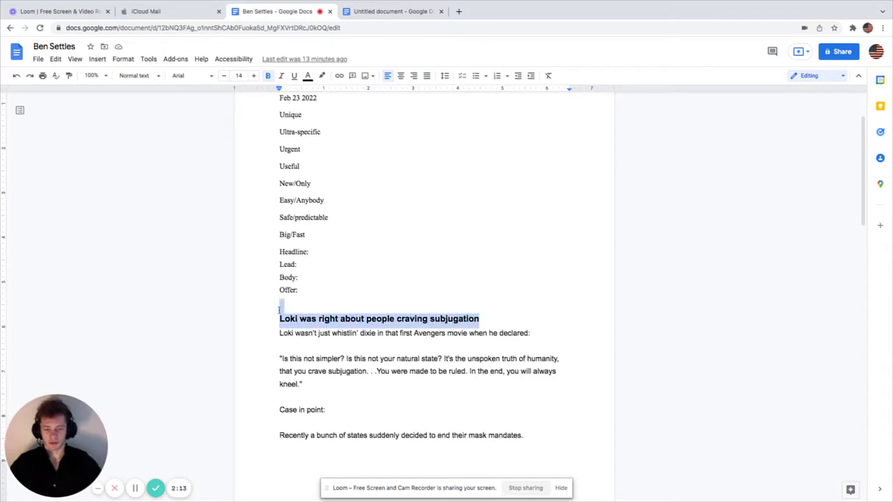
click(331, 318)
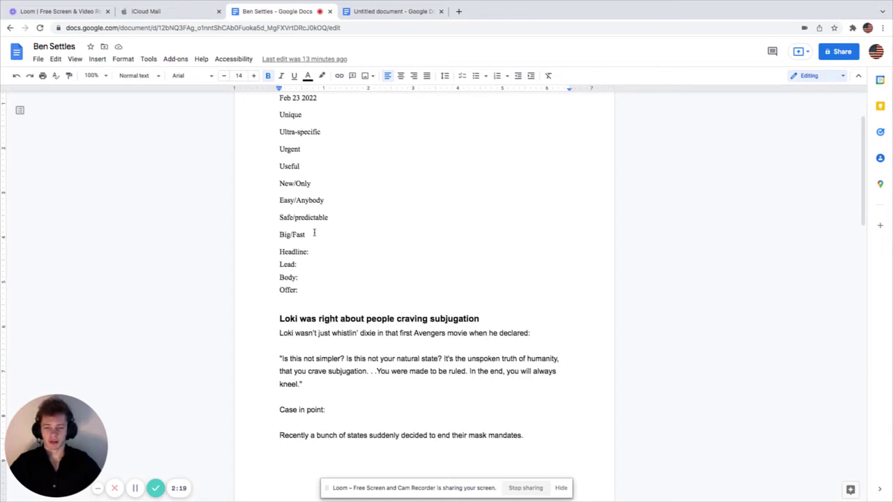
drag(279, 116, 293, 136)
double_click(280, 150)
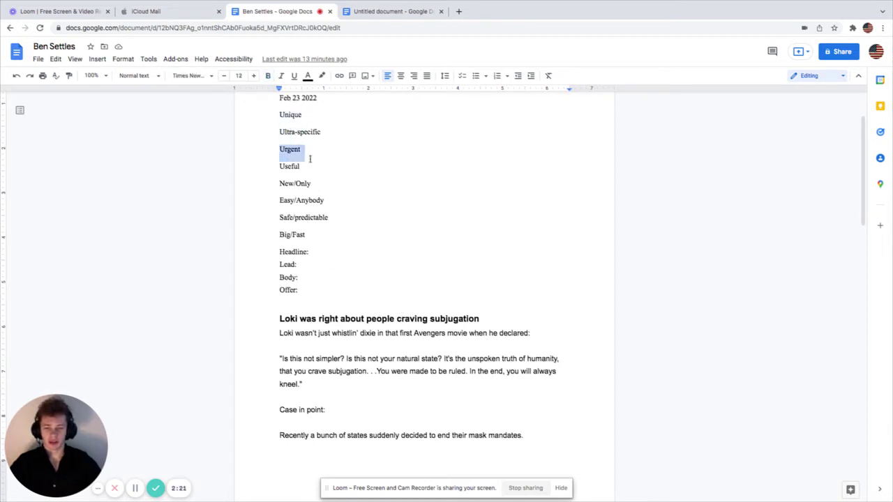
double_click(280, 166)
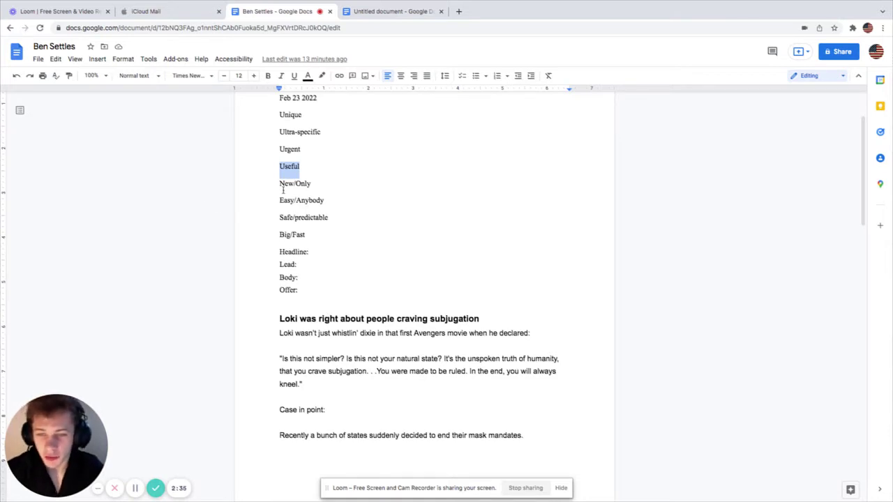
drag(280, 185, 324, 200)
drag(280, 218, 328, 217)
drag(280, 236, 305, 235)
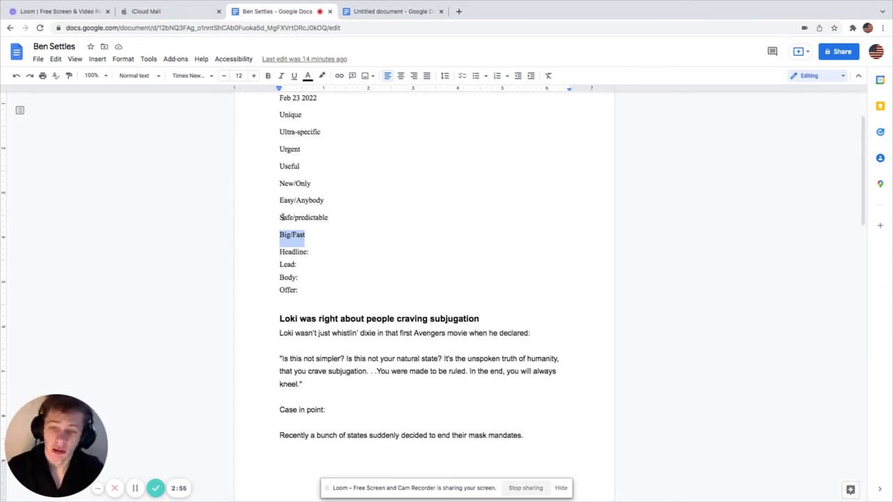
click(359, 246)
drag(280, 252, 294, 290)
click(296, 277)
drag(280, 250, 353, 300)
scroll(349, 298, down, 2)
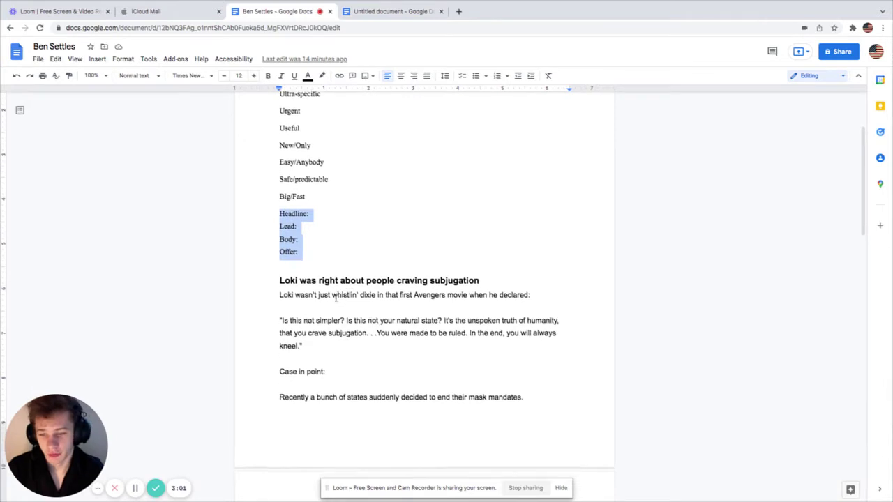
click(330, 175)
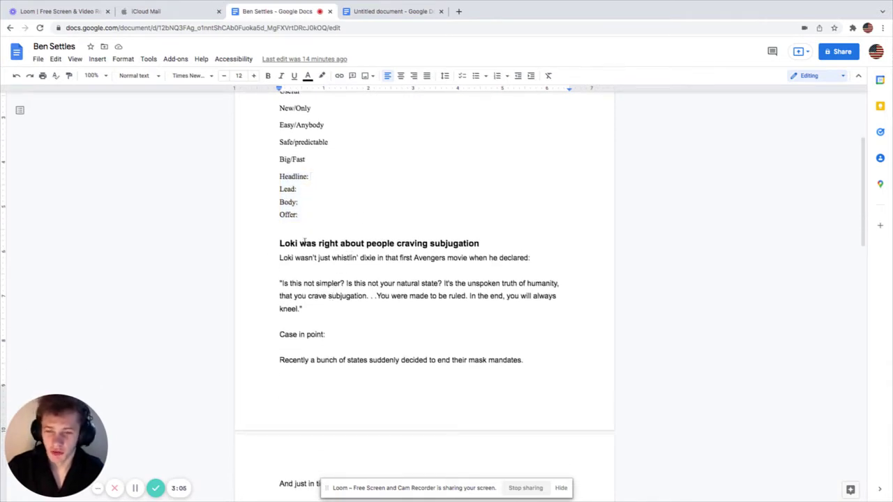
drag(285, 243, 460, 244)
Step: Enter a score of 7.5/10 after 'Headline:' in the scoring list
click(322, 180)
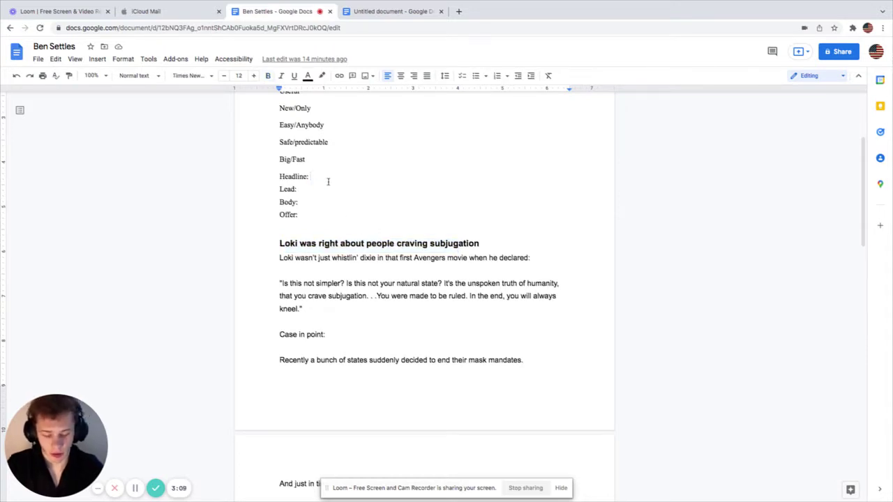
text(7.5)
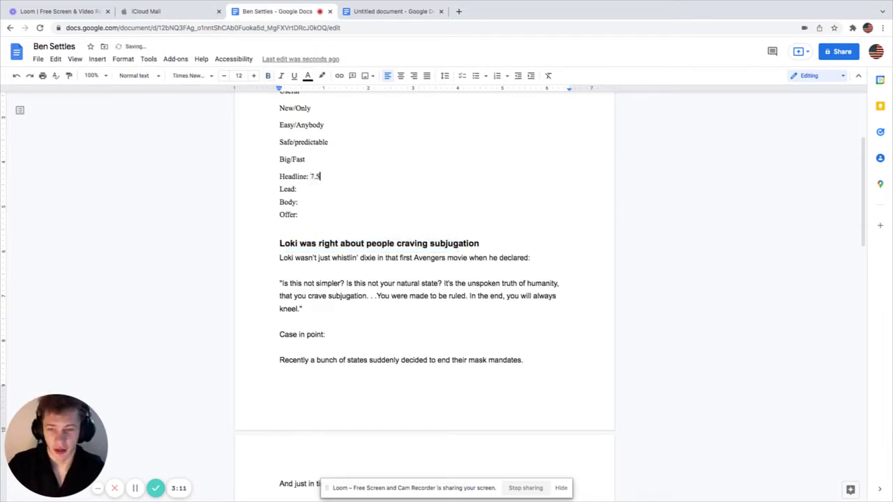
text(/10)
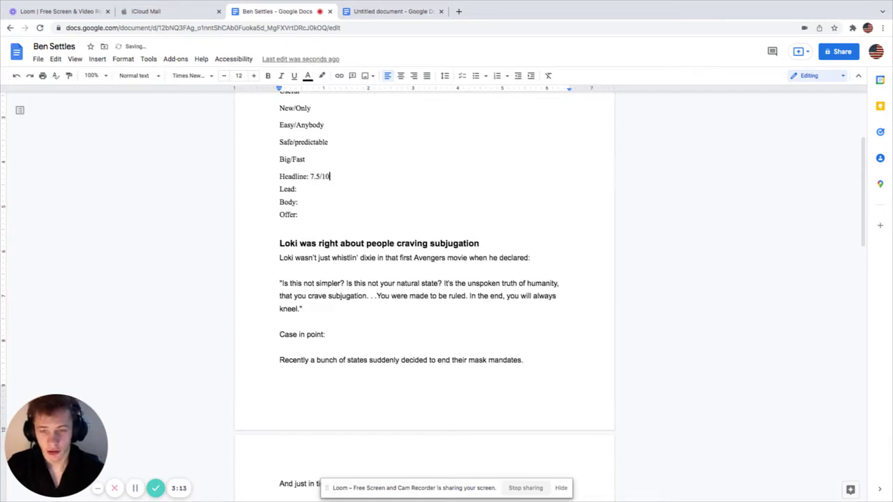
click(305, 188)
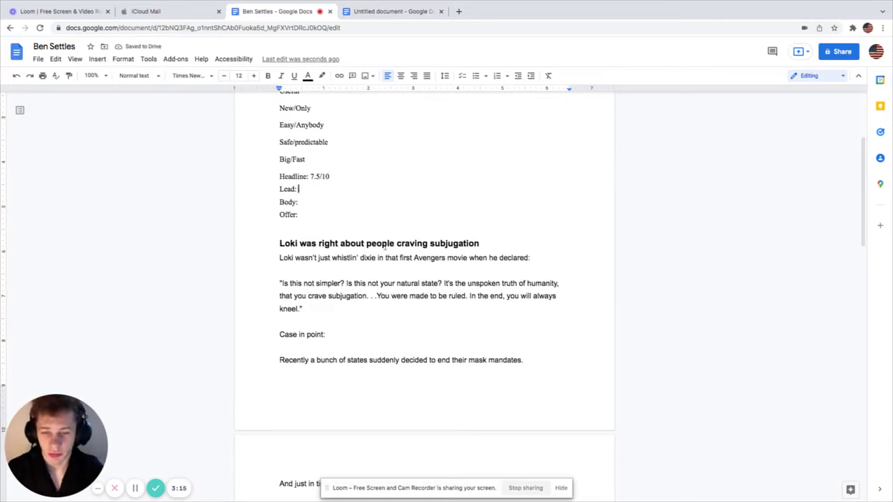
Step: Briefly select part of the Loki heading, then scroll through the letter
drag(295, 250, 424, 244)
click(422, 244)
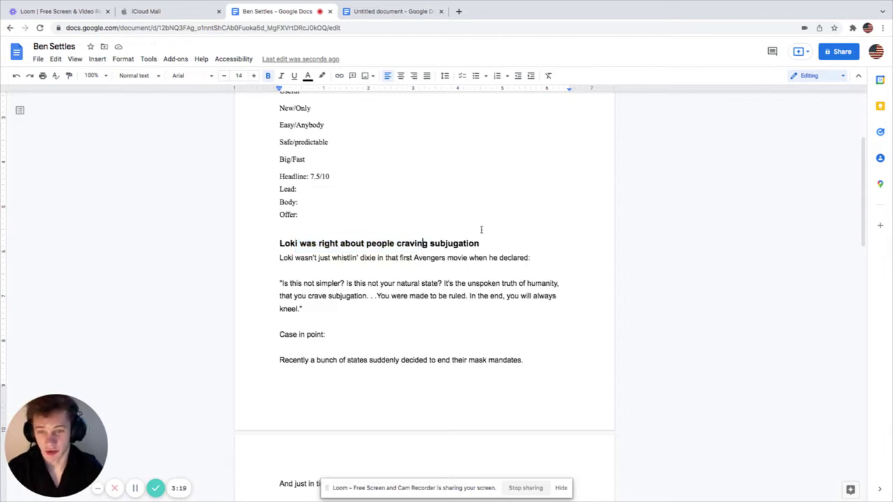
scroll(336, 284, down, 1)
scroll(329, 277, down, 1)
scroll(328, 277, up, 1)
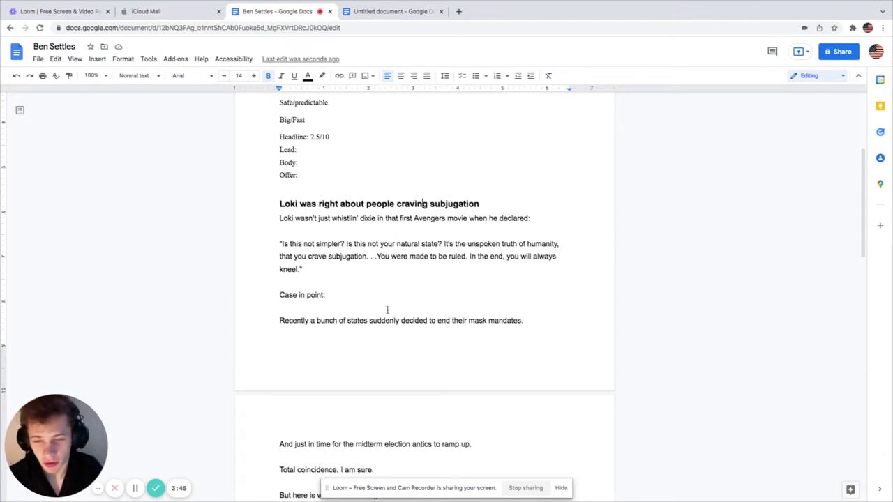
scroll(370, 307, down, 1)
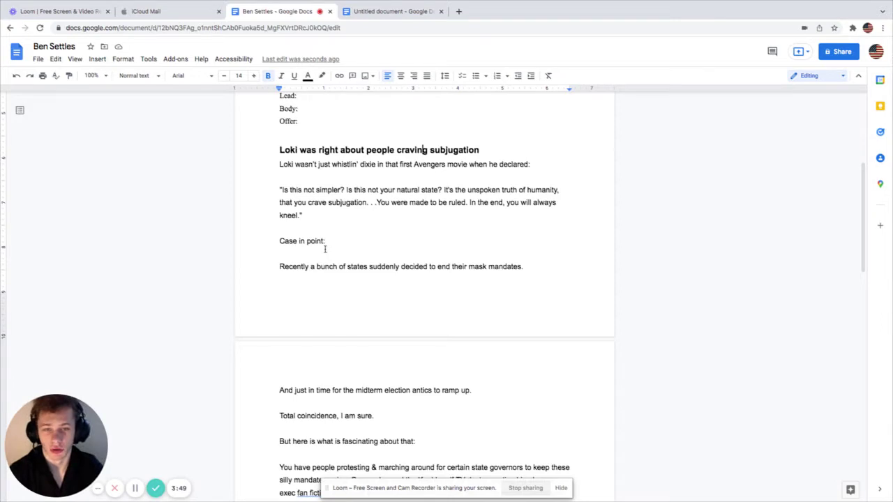
mouse_move(324, 242)
mouse_down()
mouse_move(282, 242)
mouse_move(326, 243)
mouse_up()
click(275, 243)
scroll(359, 245, down, 1)
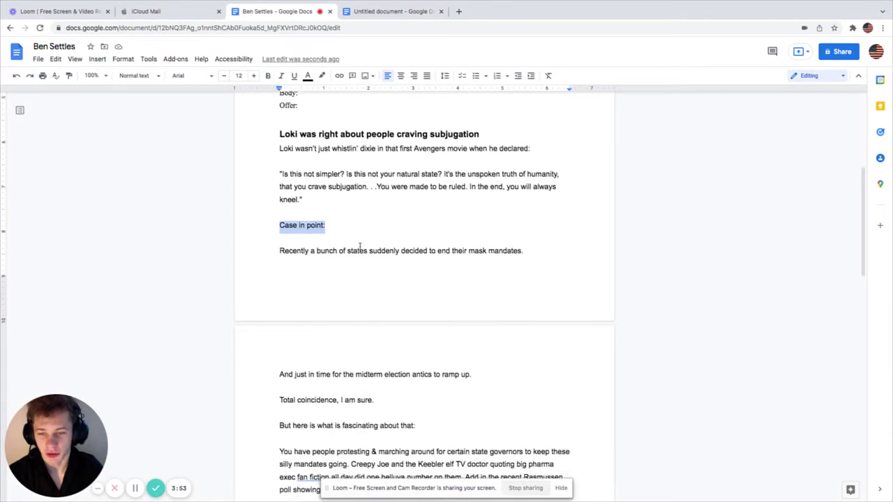
click(281, 235)
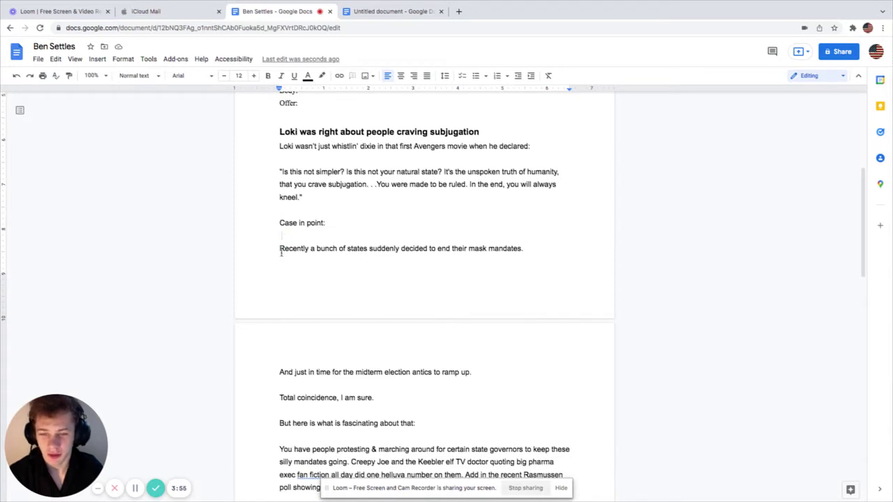
drag(281, 252, 514, 249)
click(383, 249)
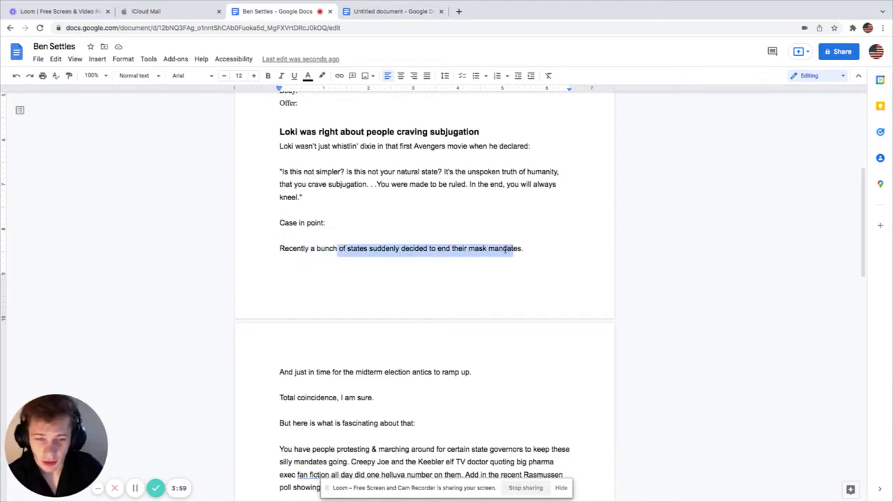
click(508, 249)
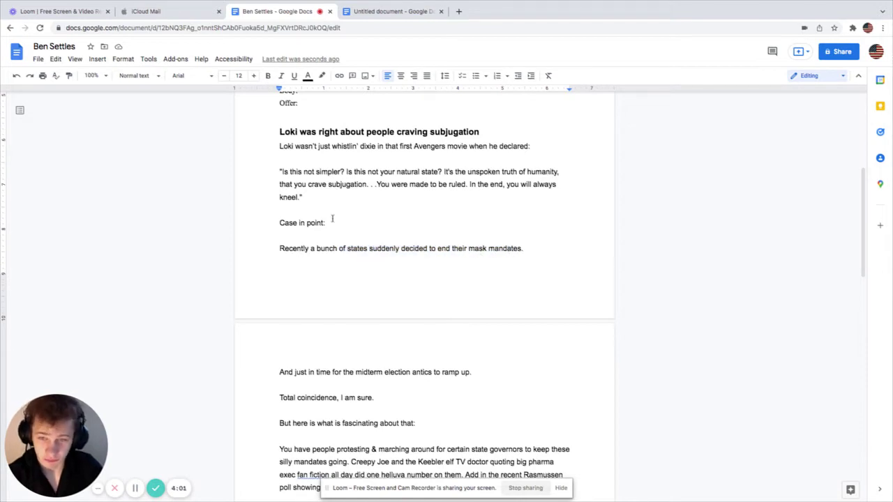
scroll(335, 220, up, 3)
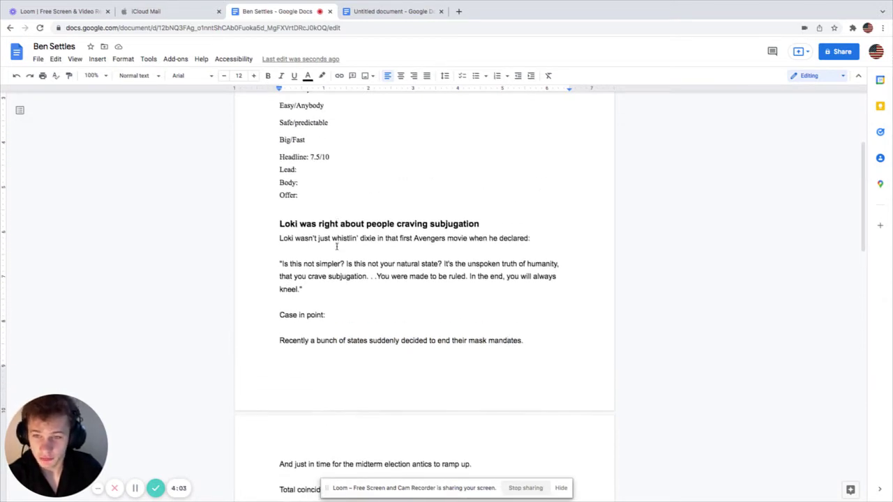
scroll(335, 234, up, 1)
scroll(334, 245, down, 5)
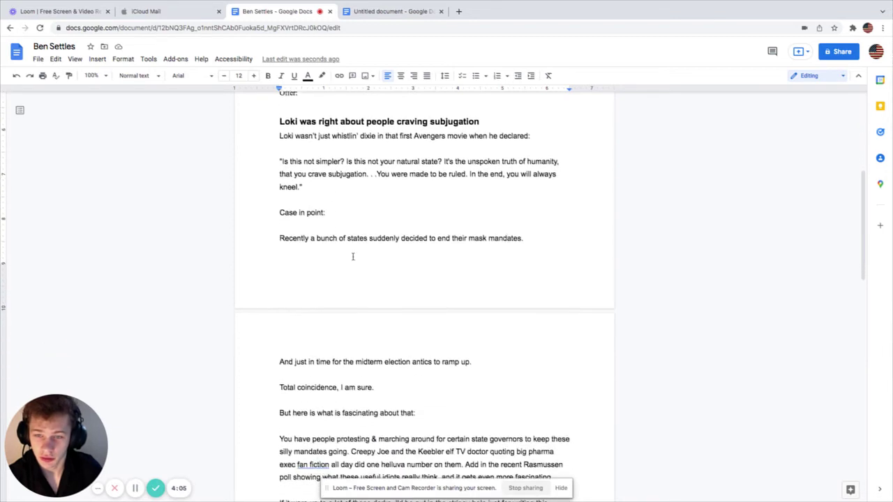
drag(293, 292, 410, 292)
click(368, 292)
drag(343, 292, 432, 292)
scroll(443, 293, down, 2)
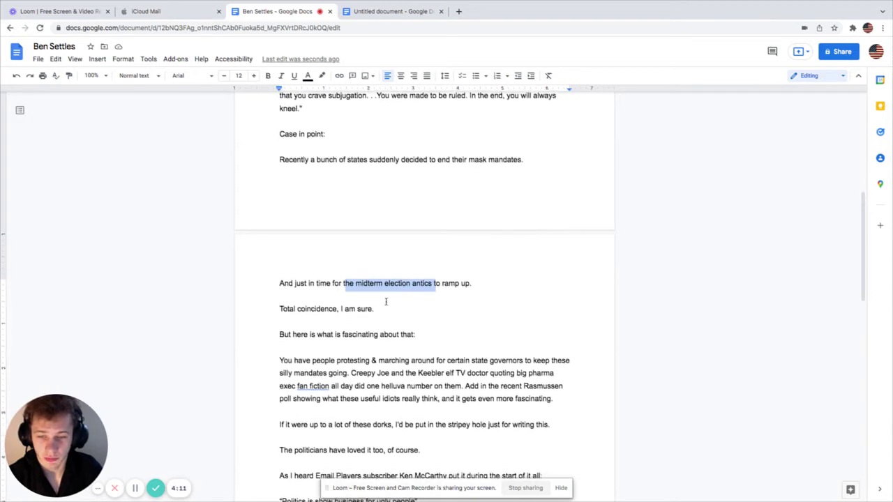
drag(282, 295, 373, 292)
drag(293, 314, 398, 314)
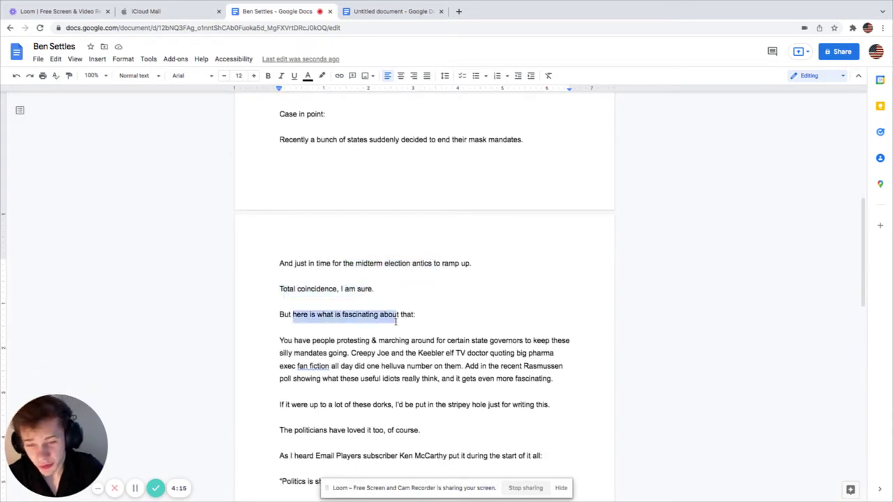
scroll(325, 342, down, 1)
scroll(324, 342, down, 3)
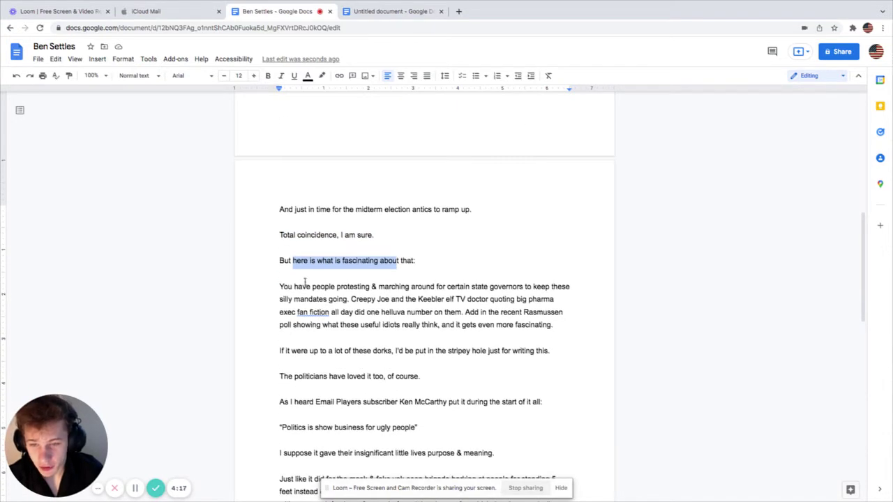
drag(293, 287, 556, 288)
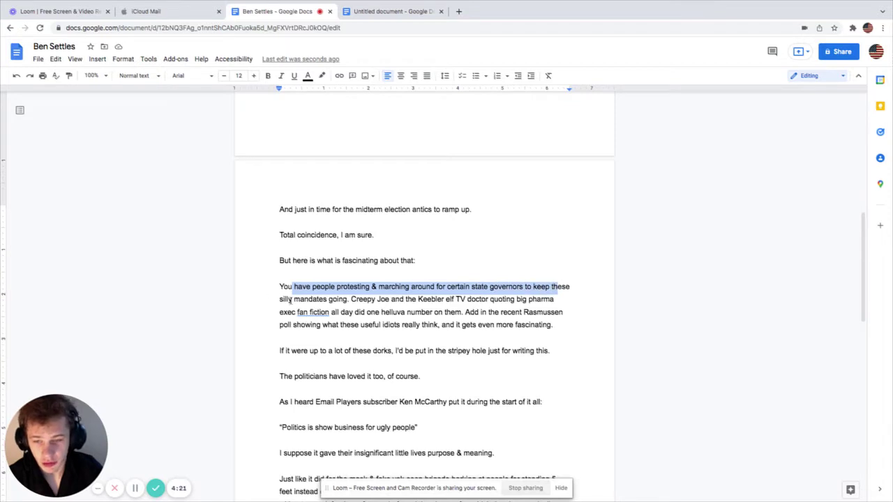
drag(296, 300, 516, 300)
click(353, 299)
scroll(298, 317, down, 1)
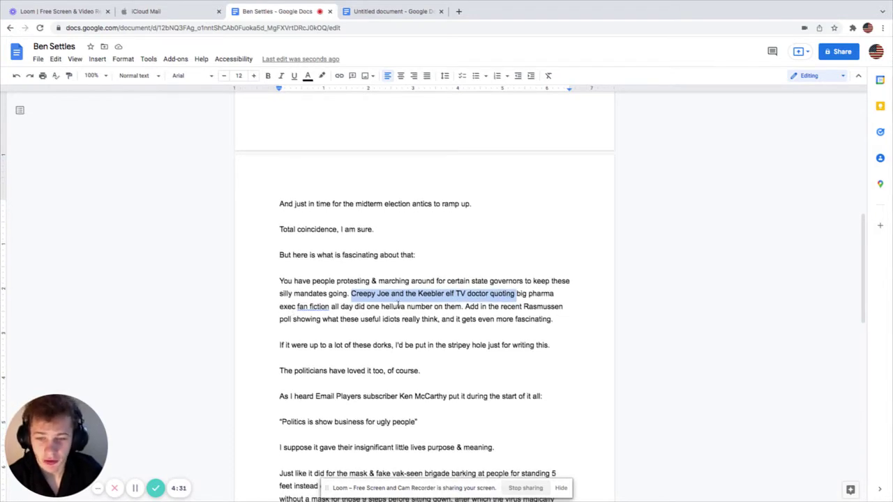
drag(344, 309, 462, 308)
scroll(432, 322, down, 1)
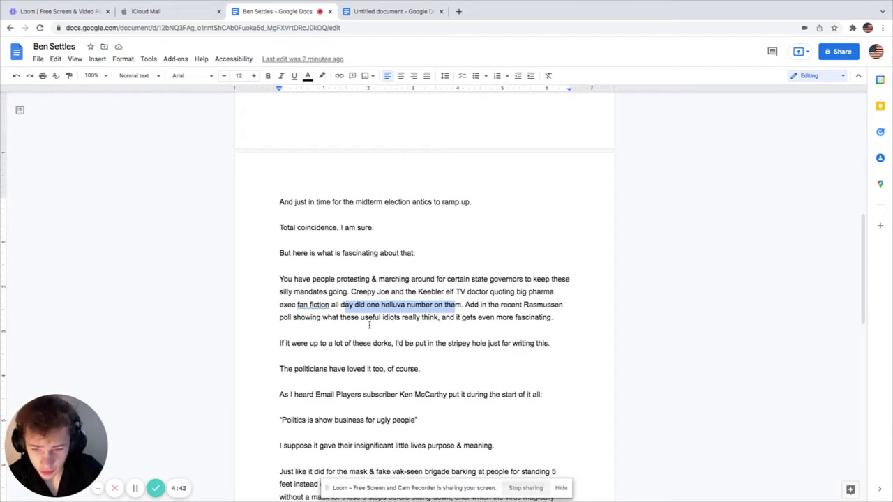
drag(359, 318, 565, 319)
scroll(425, 360, down, 1)
scroll(410, 359, down, 1)
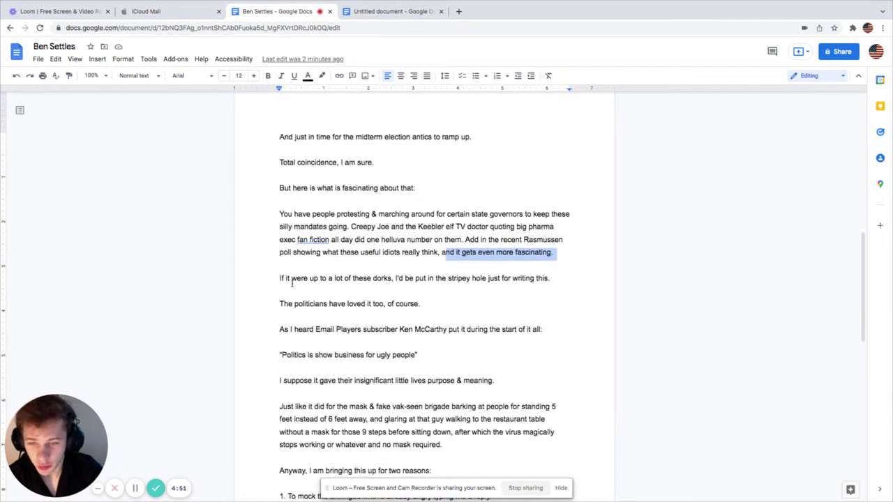
drag(292, 282, 534, 279)
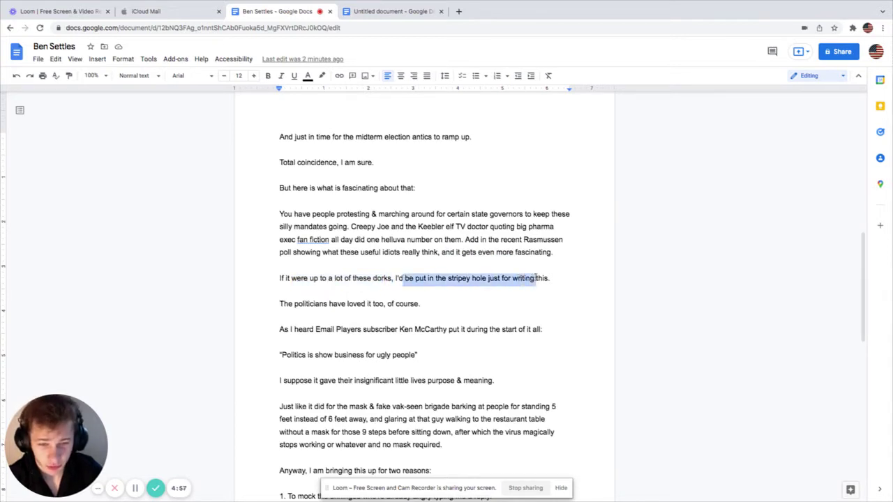
click(423, 290)
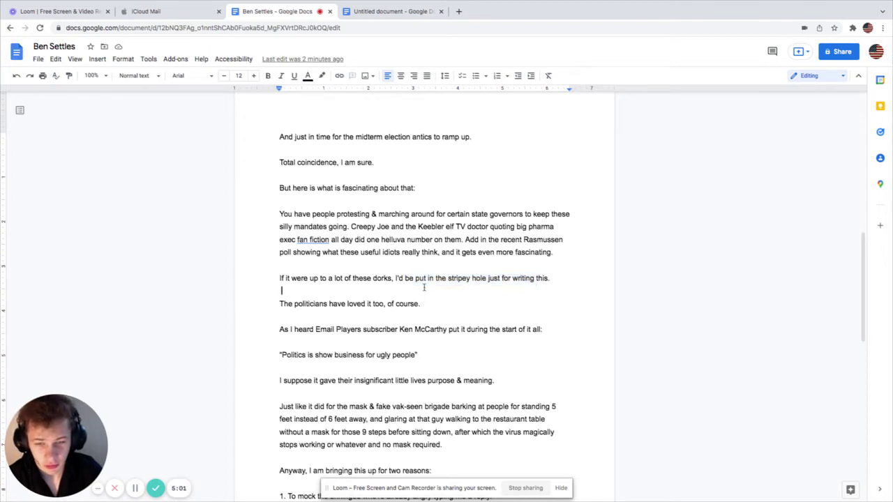
double_click(385, 279)
drag(447, 278, 487, 279)
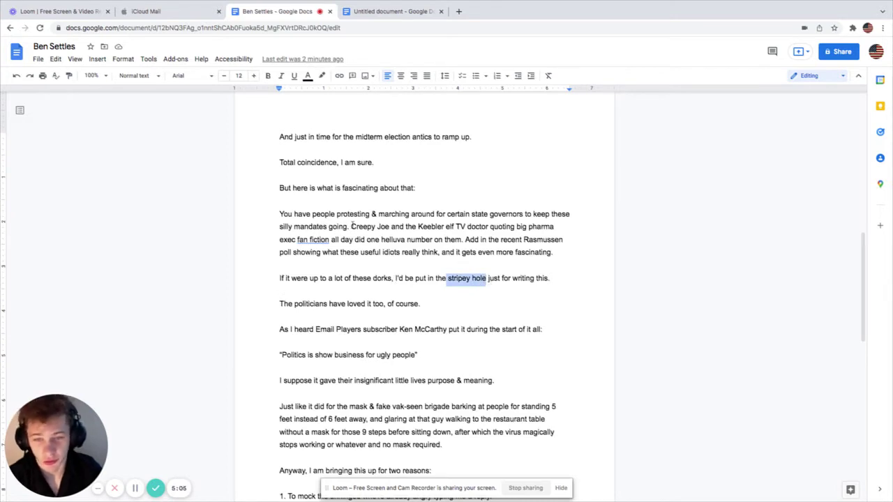
drag(358, 226, 455, 227)
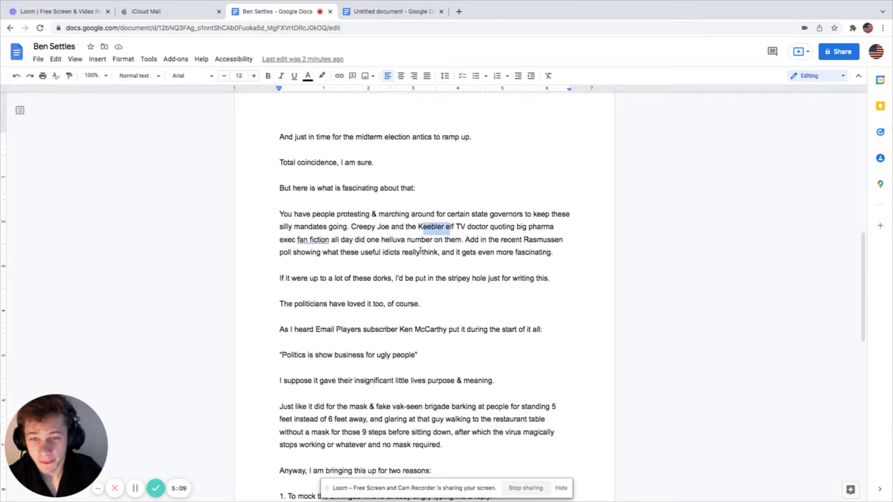
scroll(427, 264, down, 1)
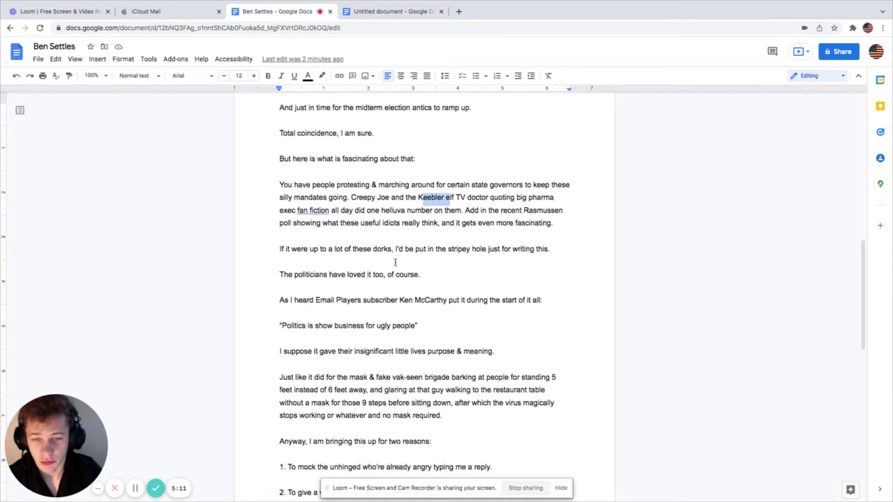
scroll(405, 266, down, 1)
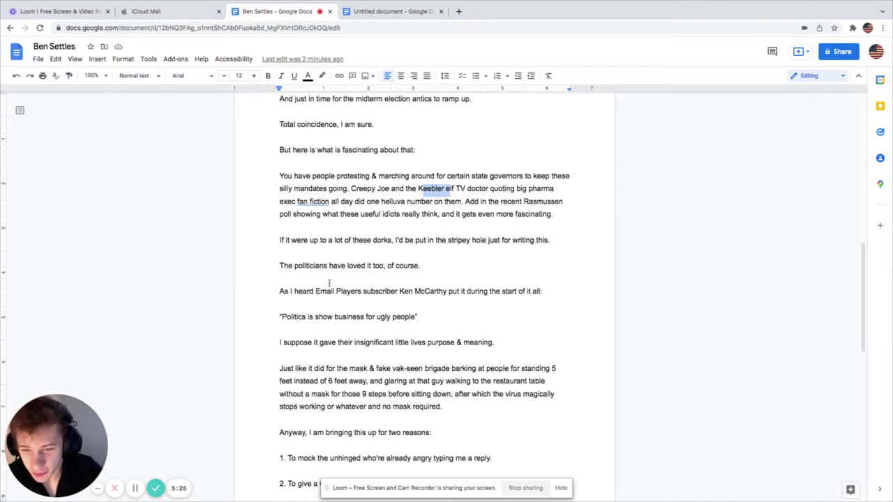
drag(302, 270, 426, 270)
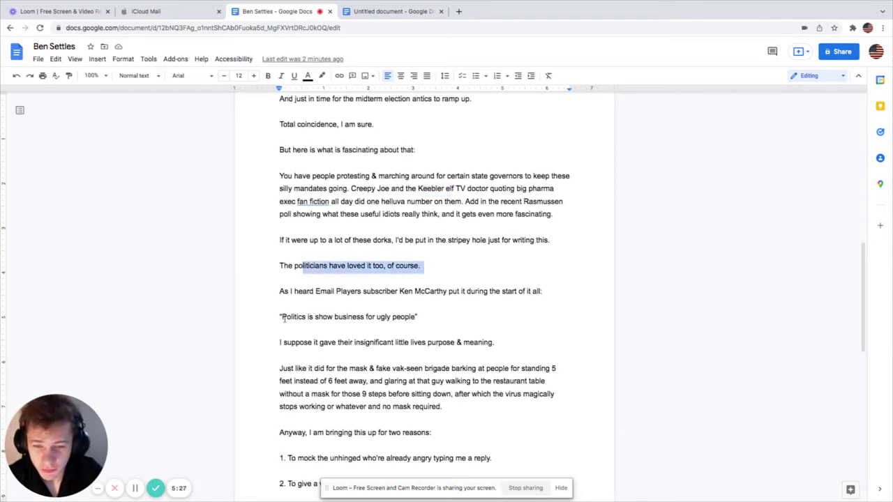
drag(284, 292, 405, 294)
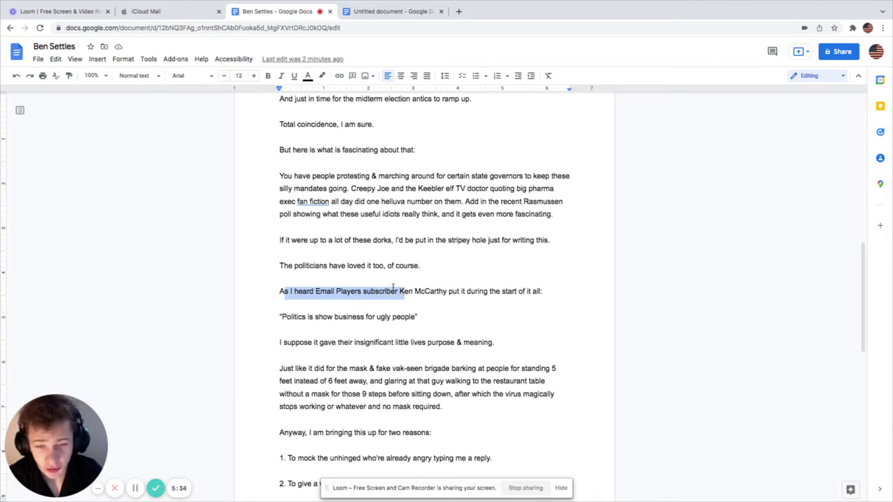
click(282, 310)
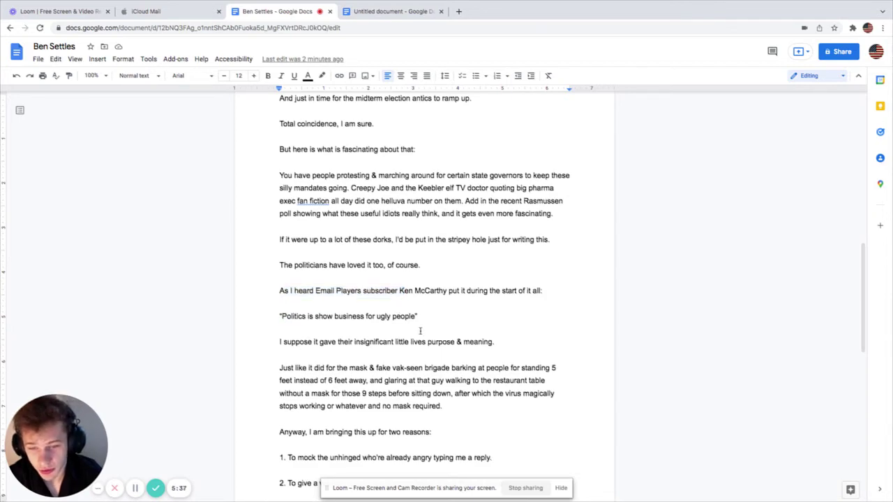
scroll(422, 334, down, 2)
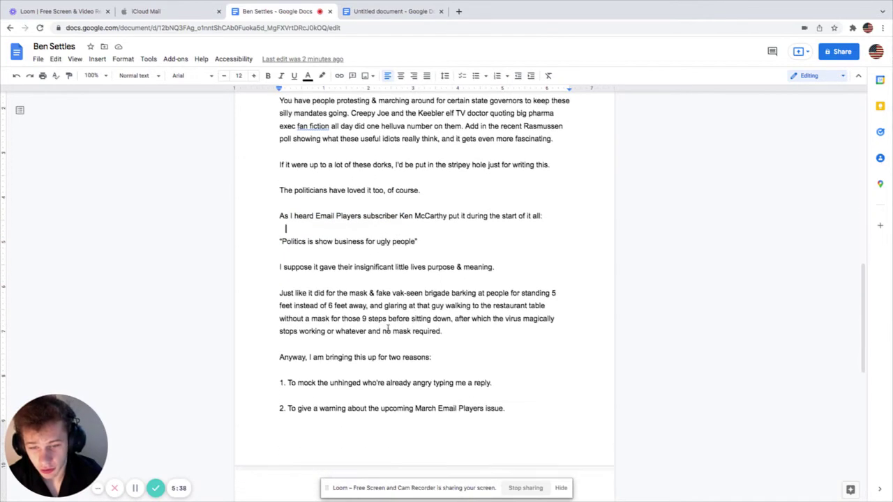
click(377, 252)
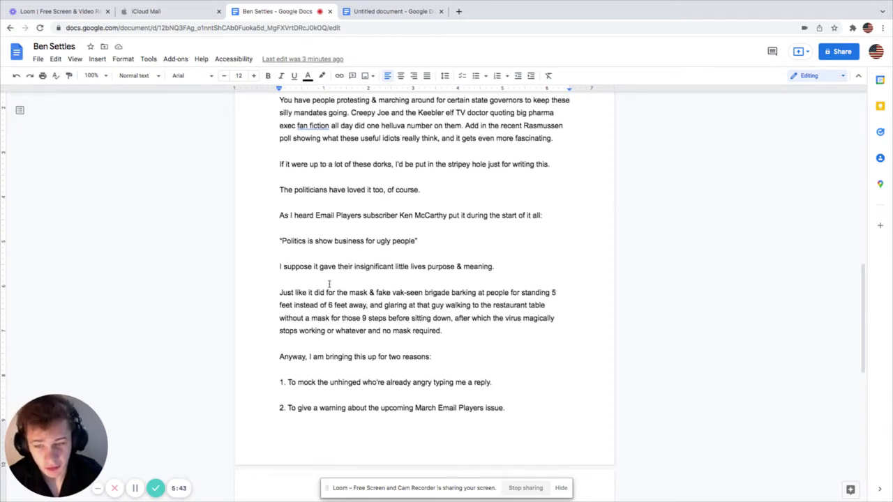
scroll(330, 283, down, 1)
drag(296, 264, 433, 268)
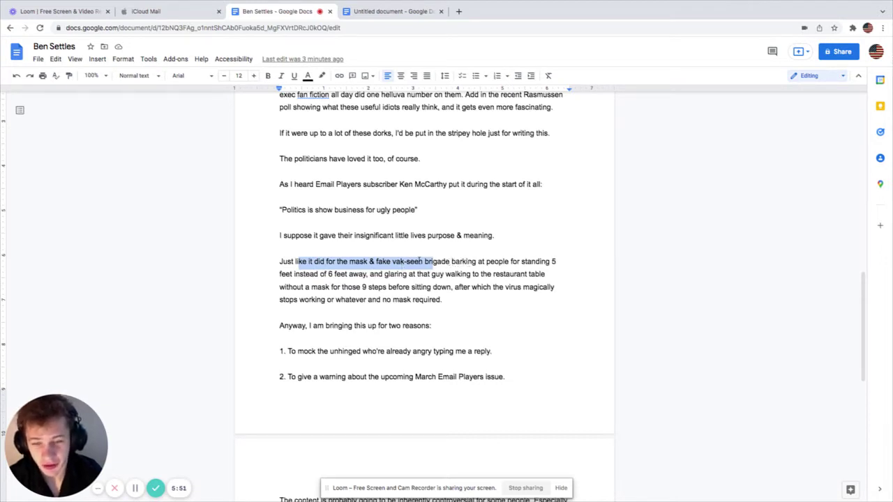
click(368, 273)
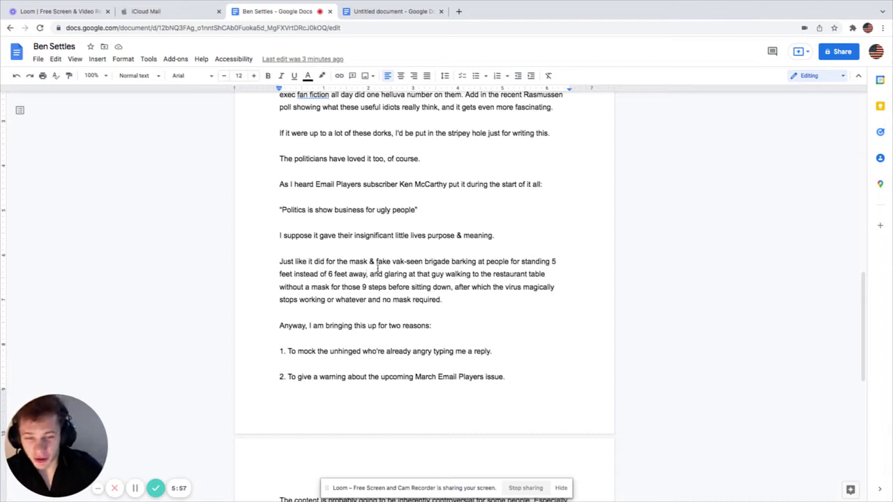
drag(445, 274, 540, 278)
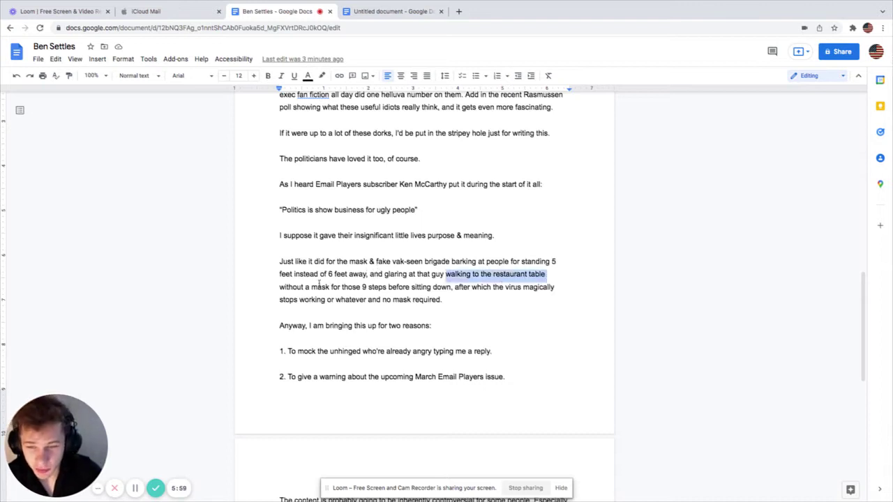
drag(310, 287, 398, 290)
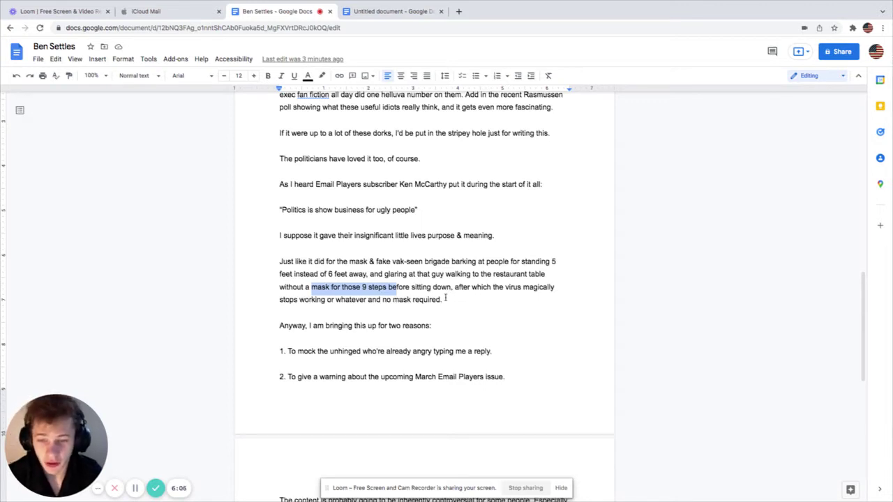
drag(442, 300, 384, 301)
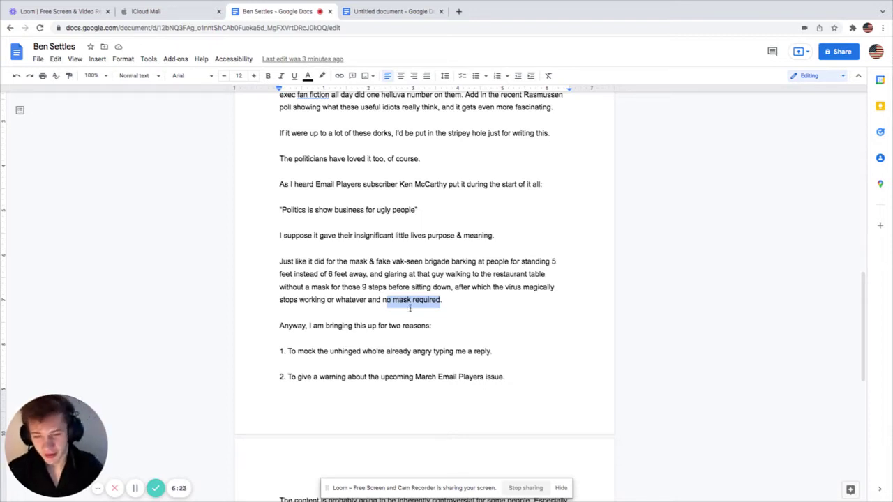
Step: Select the two numbered reasons and the phrase 'they will utterly despise the'
scroll(345, 377, down, 3)
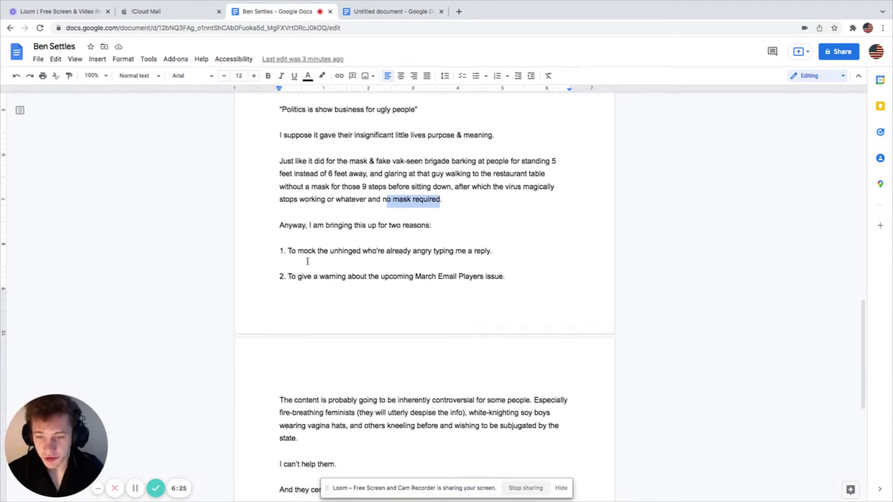
drag(289, 251, 391, 253)
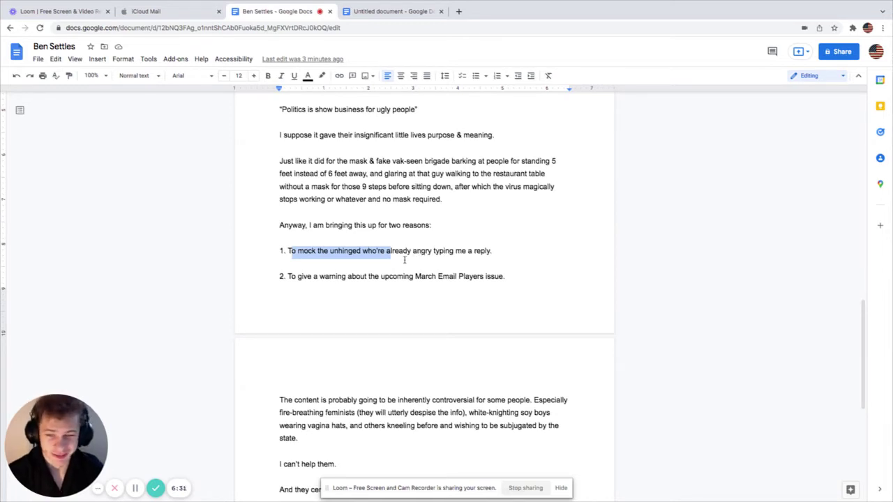
drag(294, 277, 375, 276)
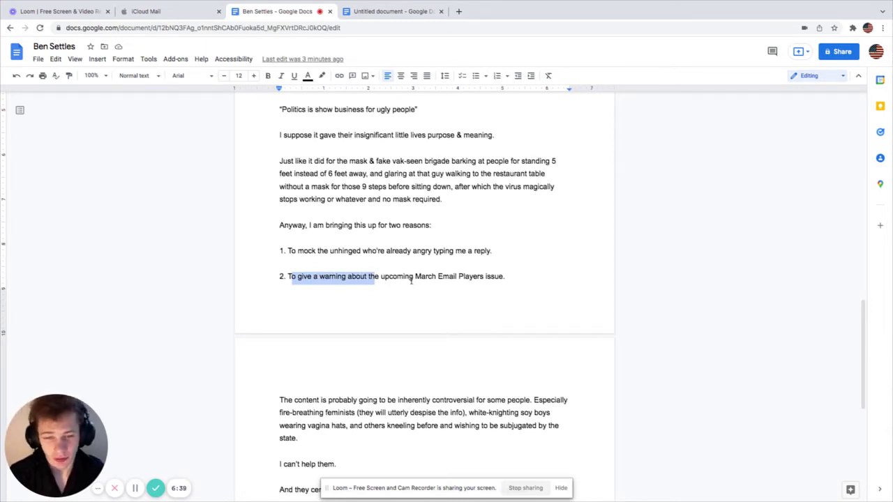
scroll(319, 387, down, 3)
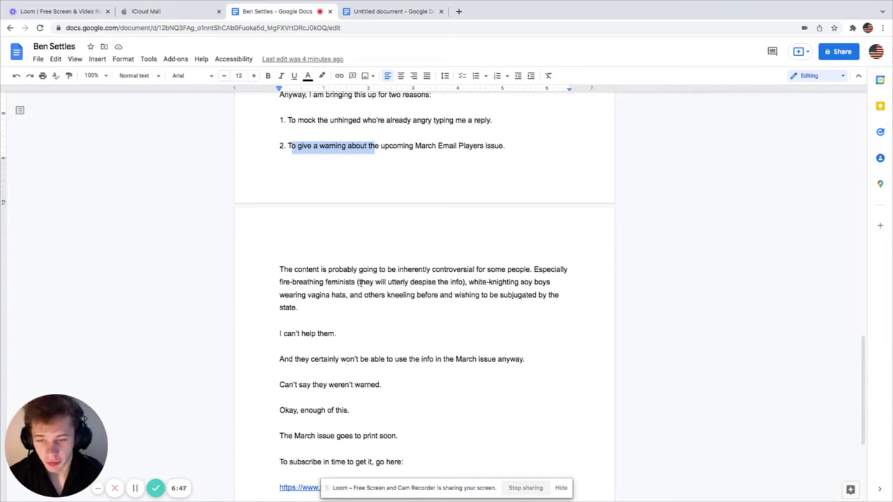
drag(360, 282, 445, 282)
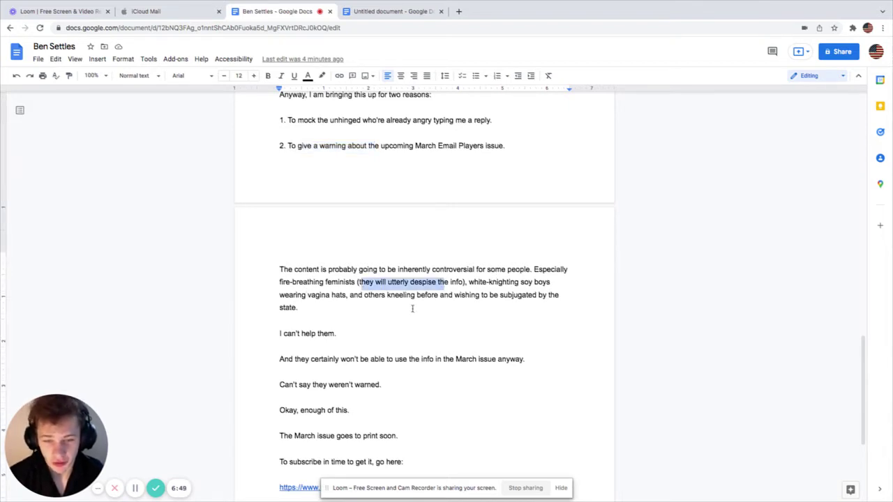
Step: Mark the closing lines from 'The March issue goes to print soon' through 'go here:'
scroll(412, 308, down, 1)
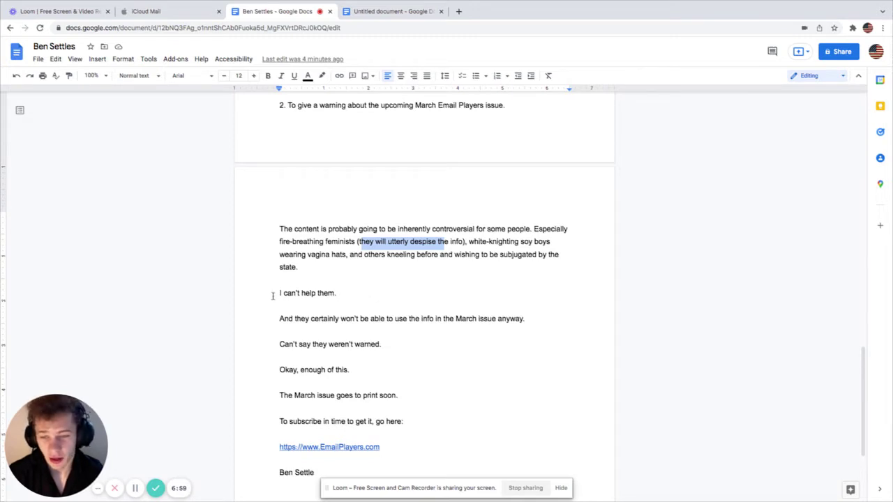
scroll(351, 285, down, 1)
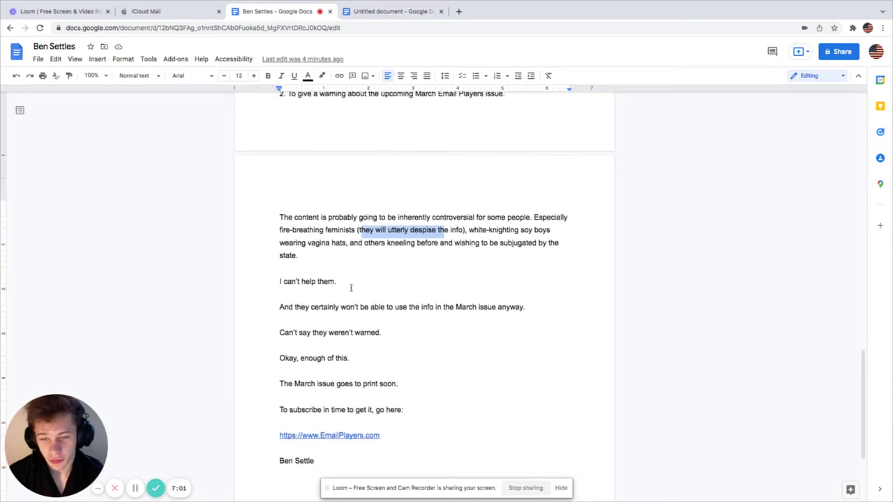
scroll(351, 287, down, 1)
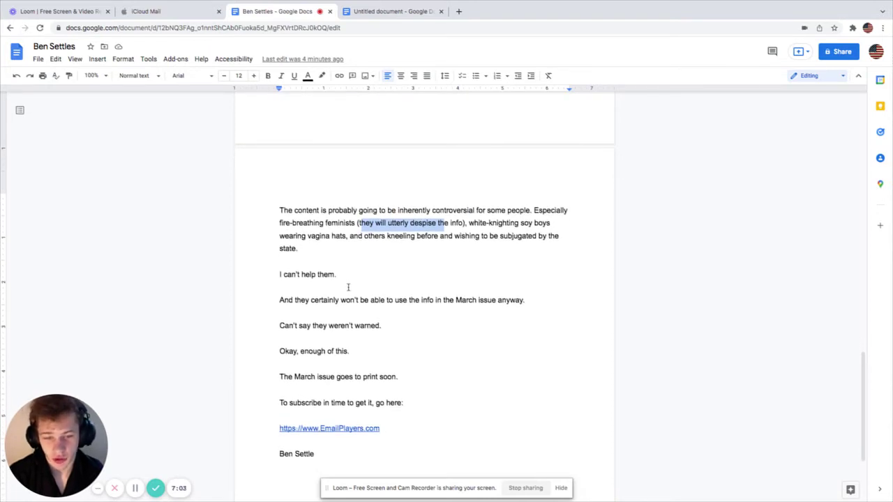
scroll(352, 289, down, 2)
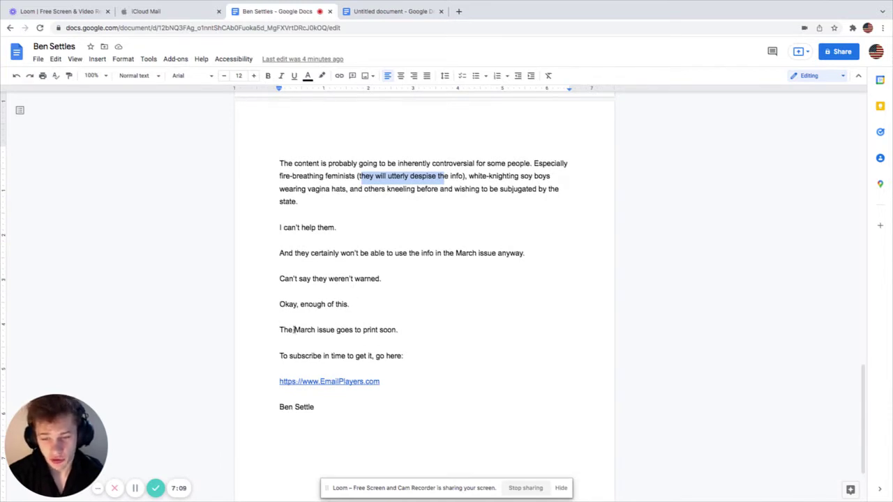
drag(304, 331, 404, 331)
drag(279, 355, 385, 357)
double_click(380, 356)
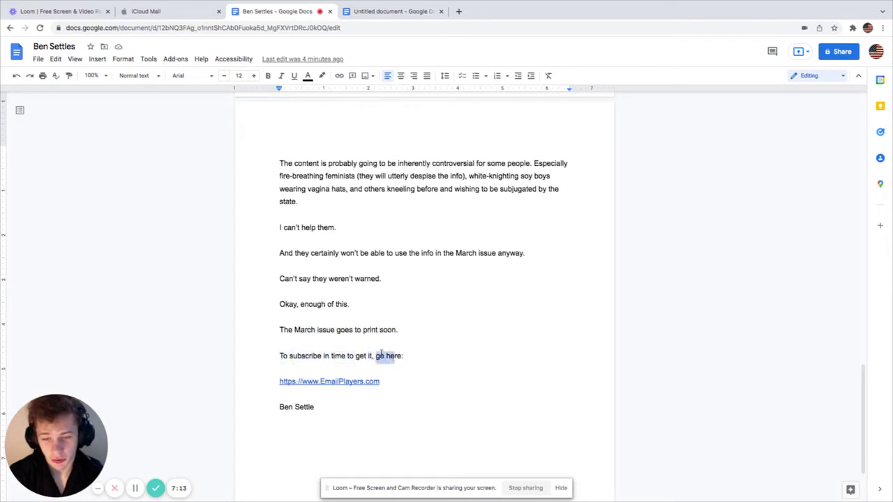
drag(275, 319, 410, 366)
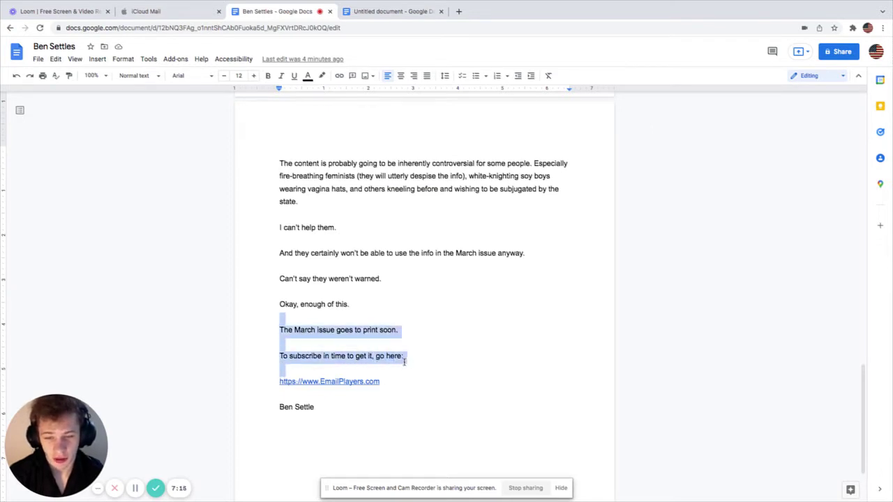
scroll(422, 383, up, 3)
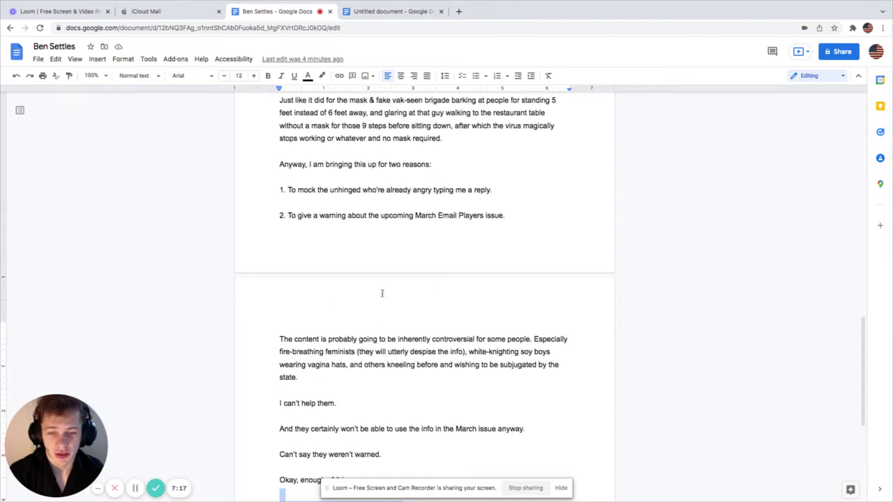
scroll(352, 263, up, 2)
scroll(353, 302, up, 2)
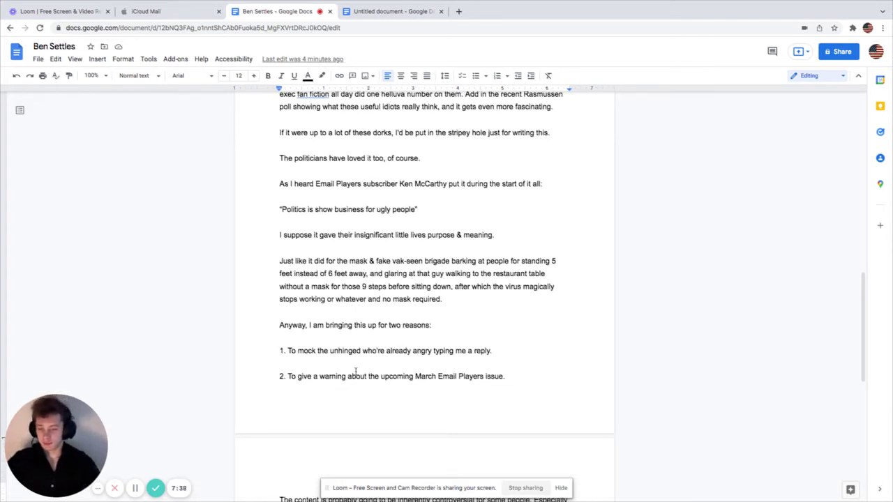
Step: Clear the marked closing passage and return to the scoring list
scroll(352, 397, up, 3)
scroll(352, 399, up, 5)
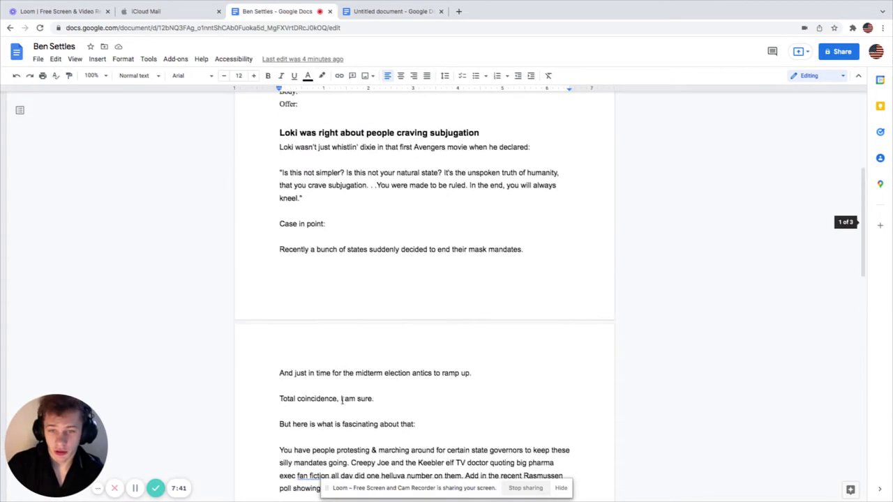
scroll(342, 401, up, 2)
scroll(342, 400, down, 8)
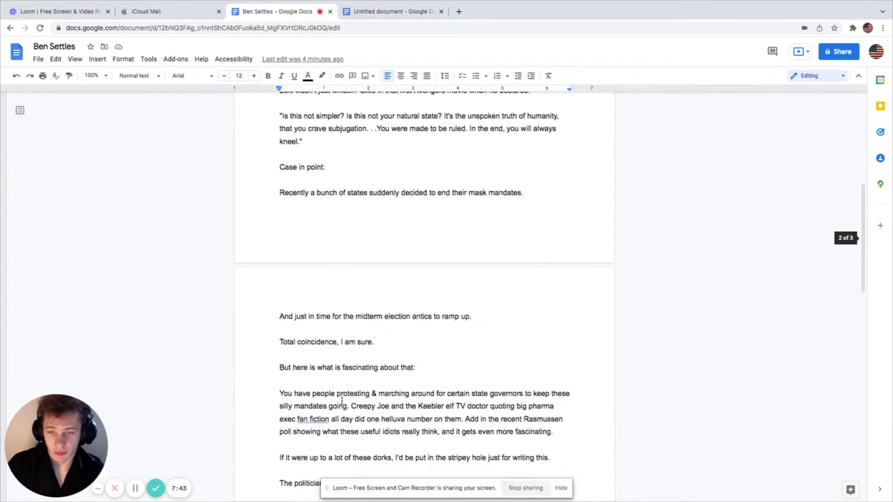
scroll(342, 400, down, 12)
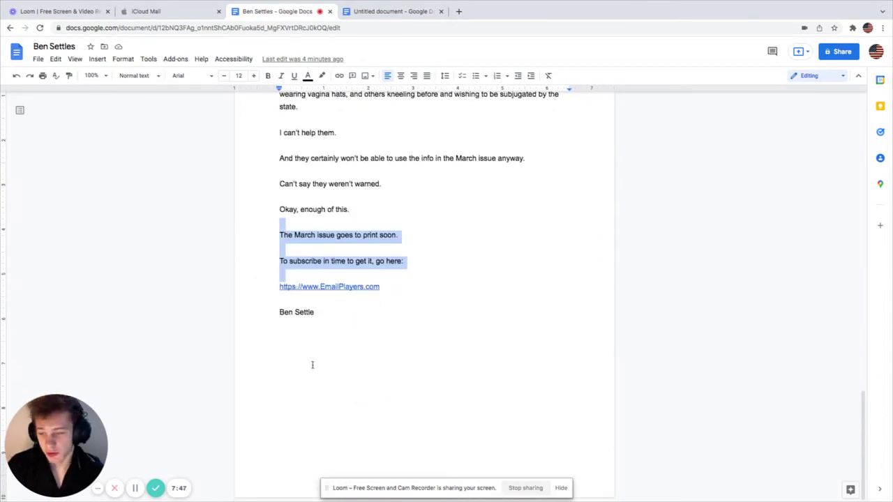
click(370, 384)
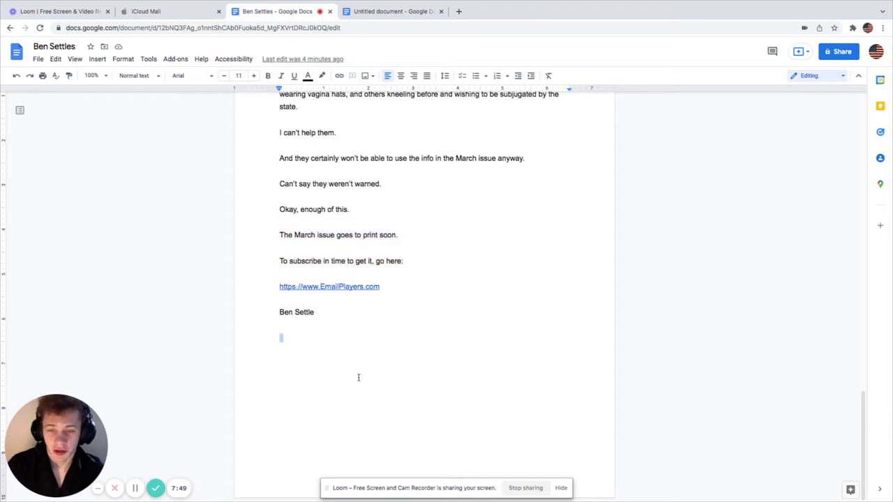
scroll(360, 377, up, 2)
scroll(356, 373, up, 20)
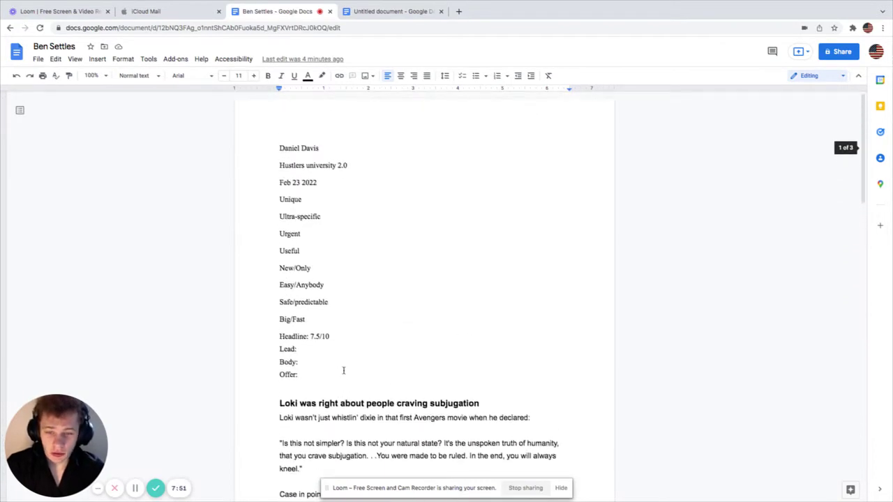
Step: Give the Lead line a score of 8/10
click(315, 350)
scroll(339, 379, down, 2)
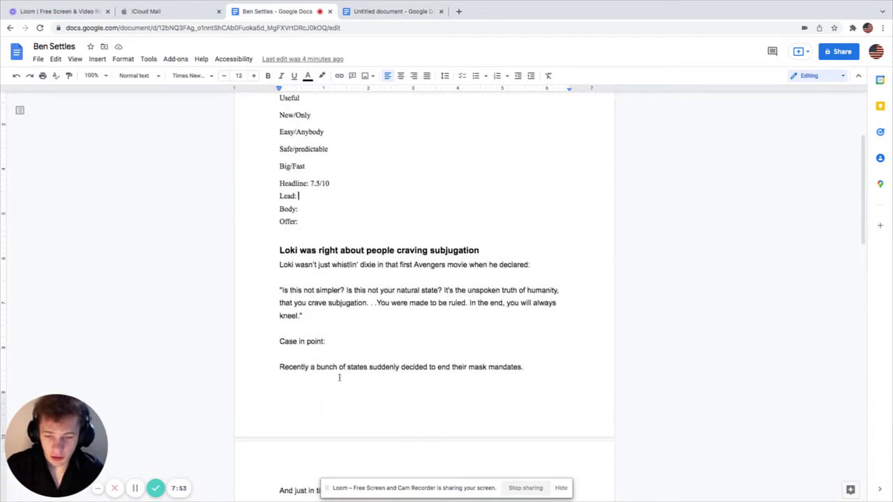
drag(283, 266, 318, 310)
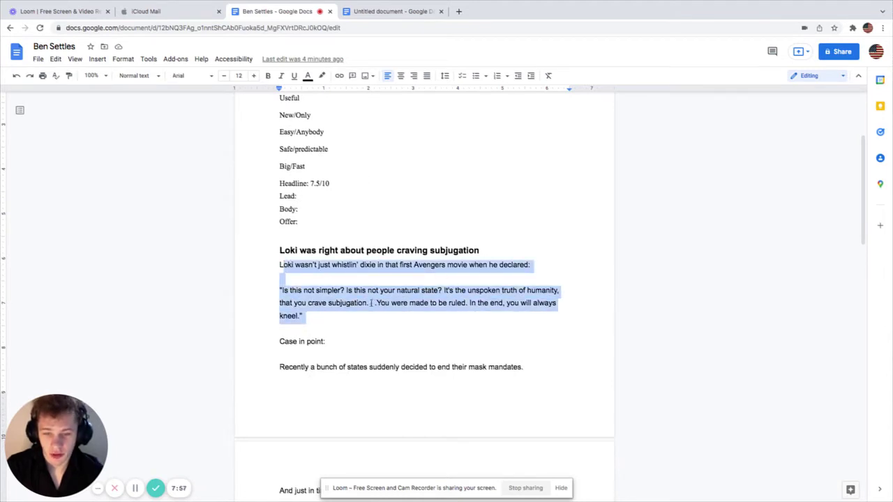
click(301, 196)
click(301, 196)
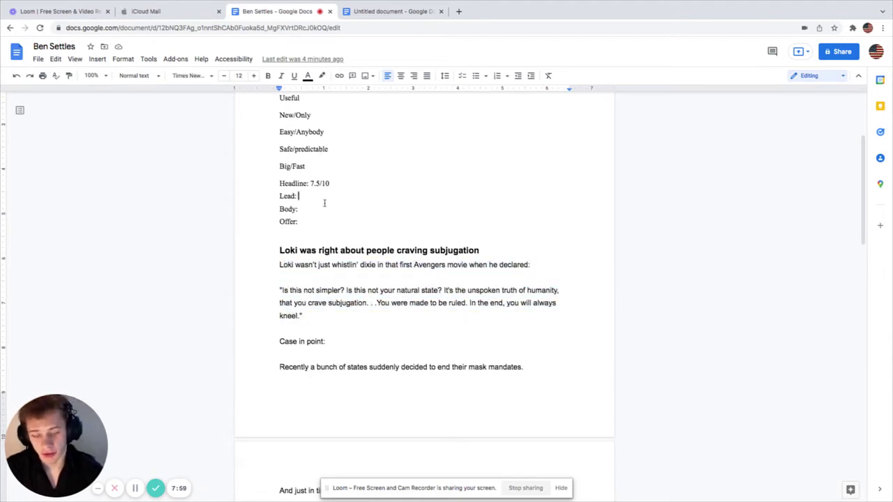
text(8/10)
Step: Score Body 8/10 and enter the Offer score of 7/10
click(316, 212)
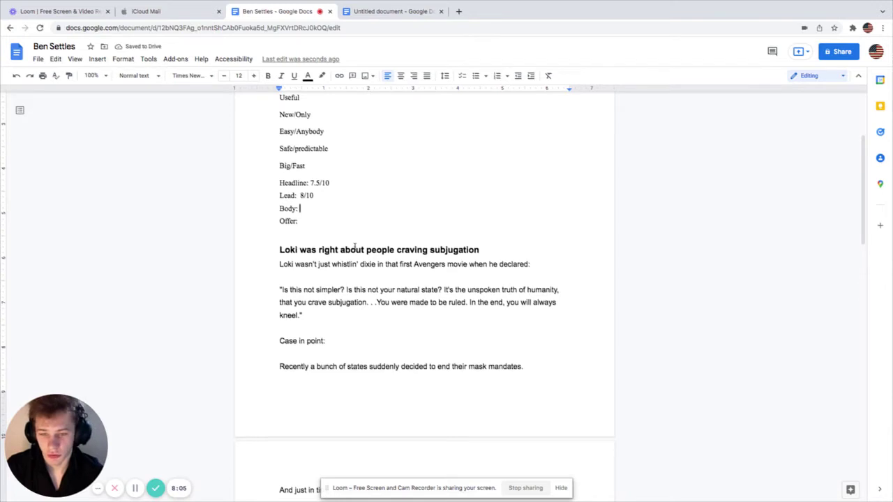
scroll(354, 247, down, 1)
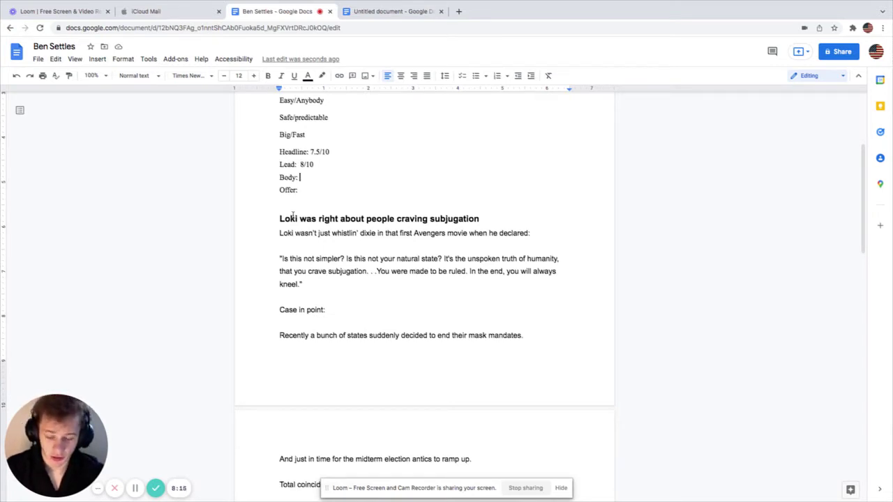
text(8/10)
click(302, 201)
click(301, 190)
scroll(320, 249, down, 1)
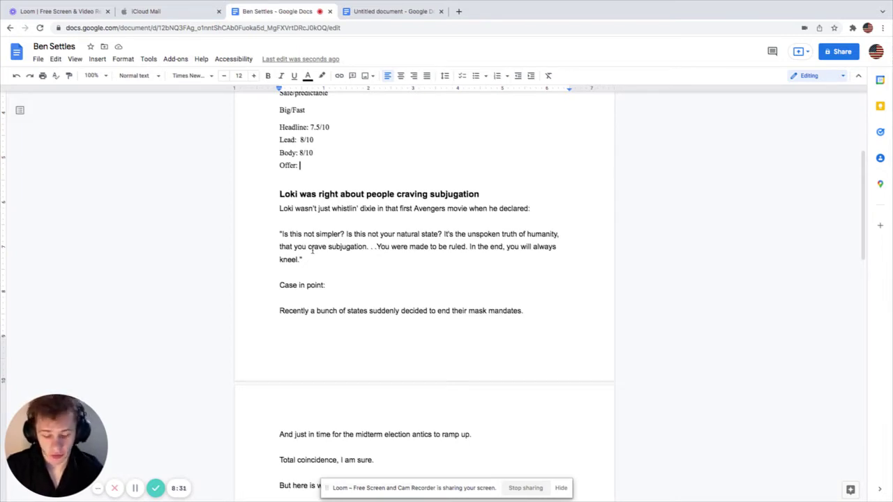
text(7/10)
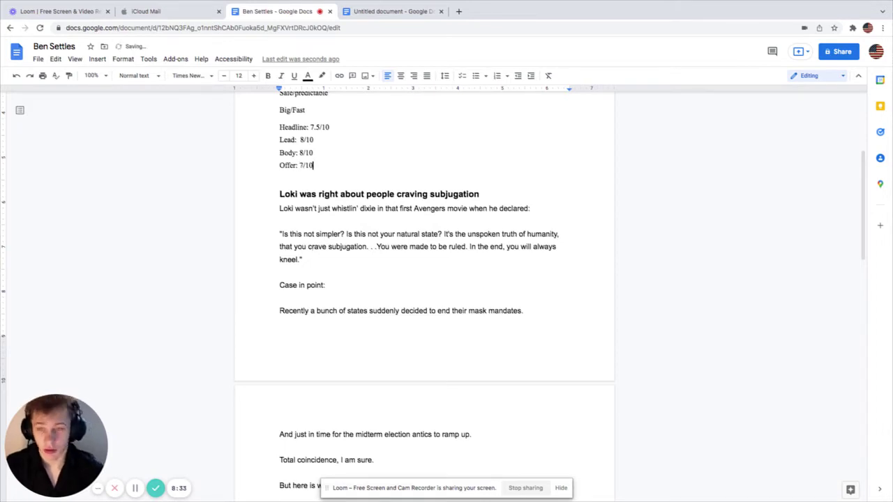
Step: Switch to the untitled water-filter letter document and scroll through it
click(391, 11)
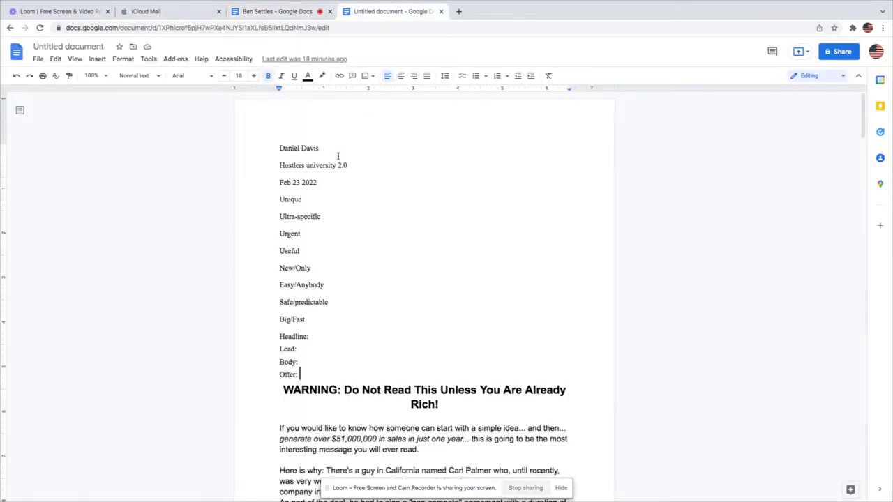
scroll(391, 226, down, 1)
scroll(407, 249, down, 2)
scroll(407, 250, down, 1)
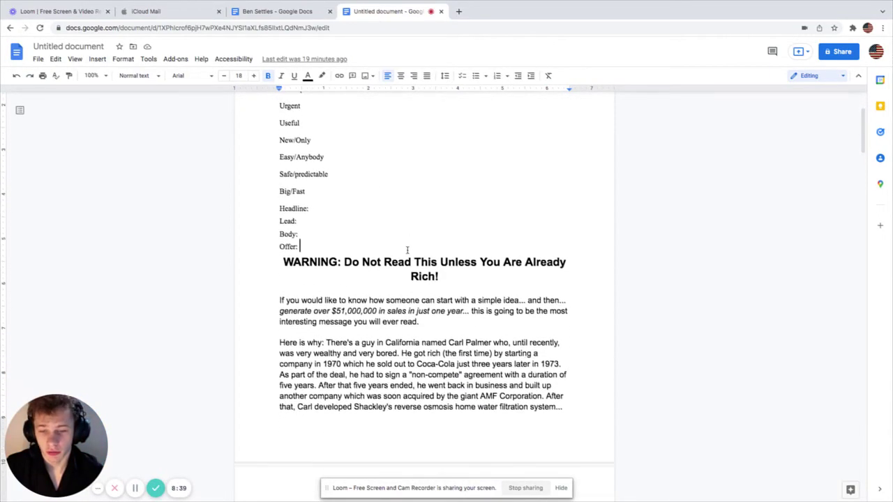
scroll(407, 249, down, 12)
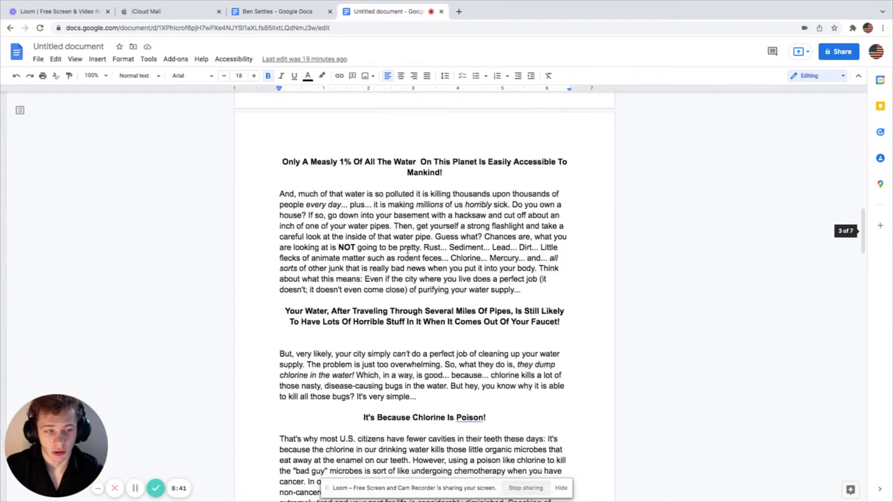
scroll(407, 249, down, 20)
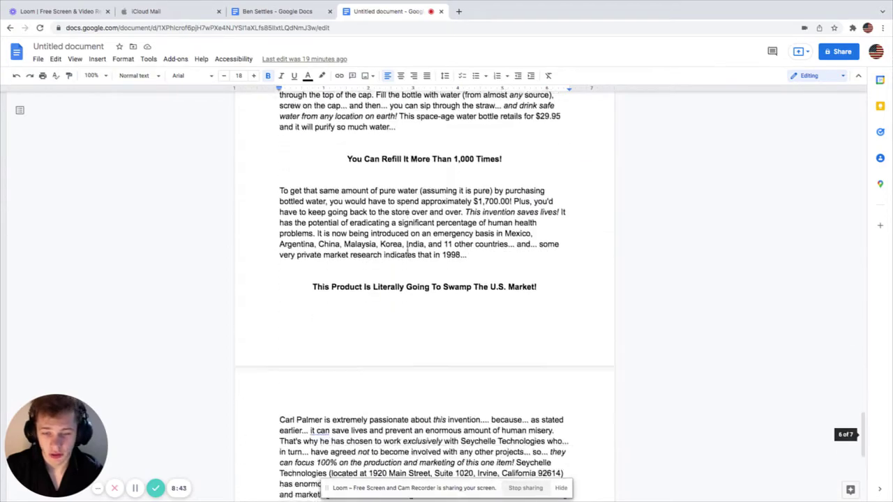
scroll(408, 250, down, 3)
scroll(401, 251, up, 20)
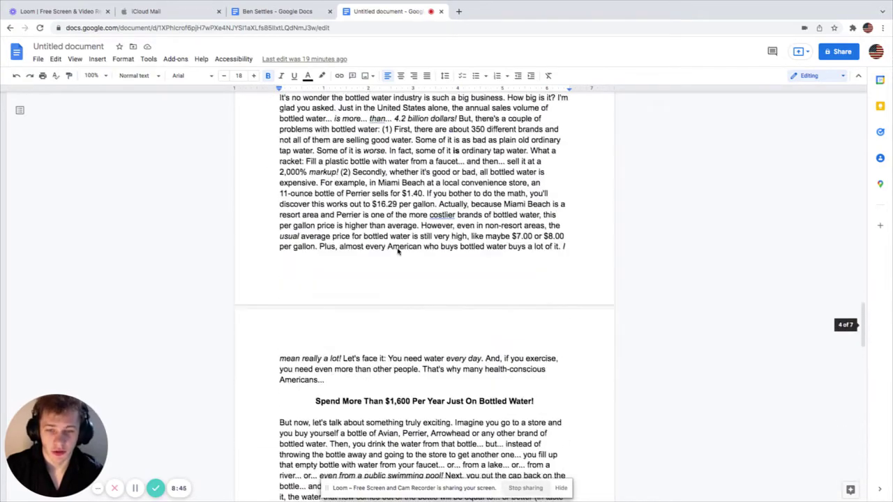
scroll(398, 251, up, 20)
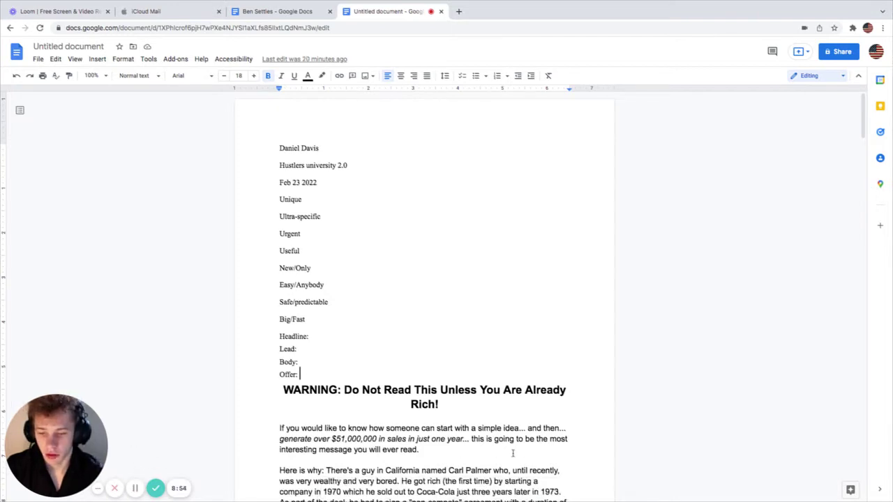
scroll(517, 453, down, 5)
scroll(505, 449, up, 5)
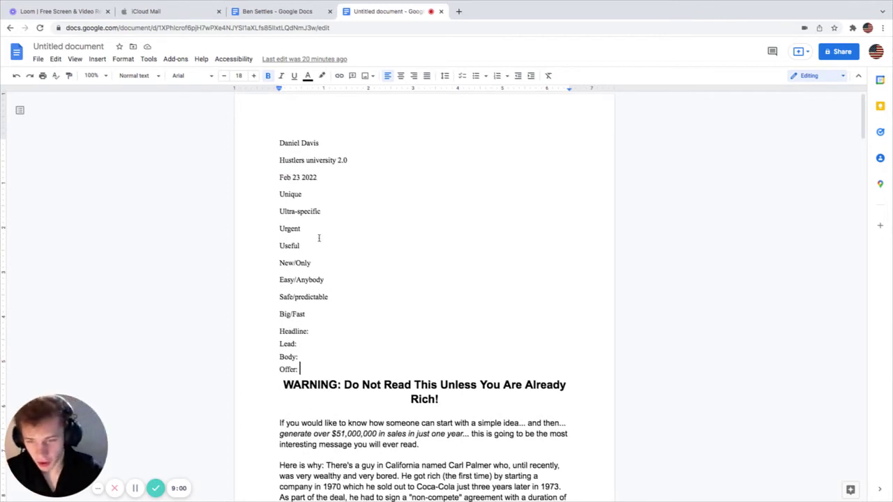
Step: Select the criteria Unique through Useful and parts of the WARNING headline
drag(279, 195, 387, 255)
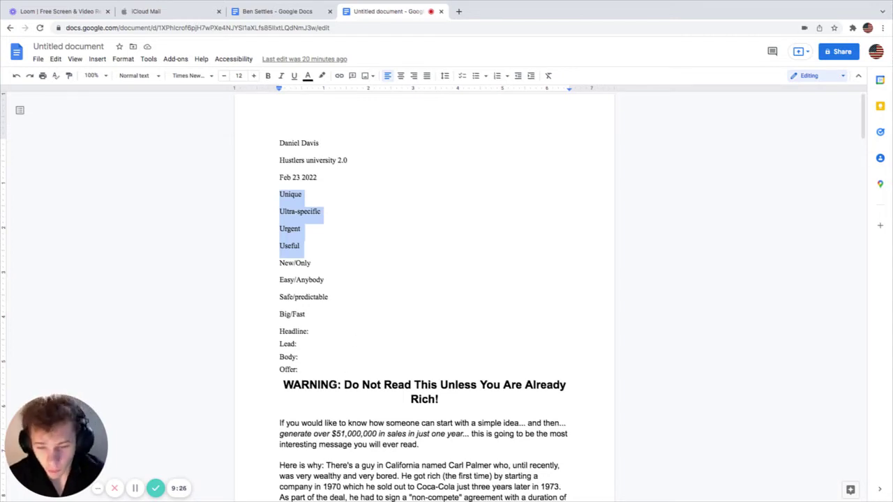
drag(332, 385, 428, 399)
click(476, 386)
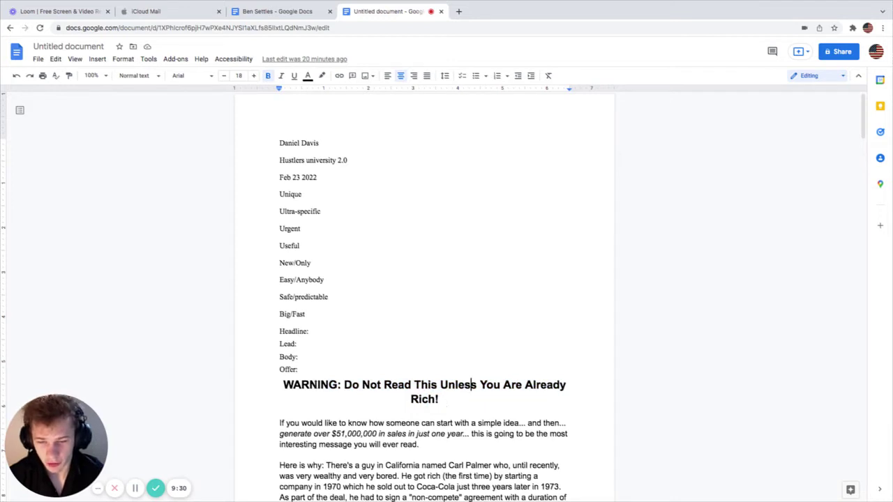
drag(277, 384, 339, 385)
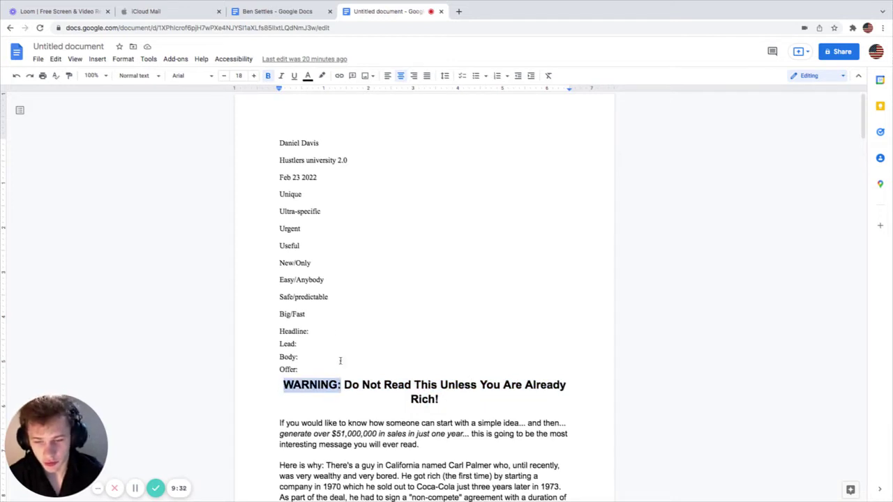
drag(302, 229, 261, 228)
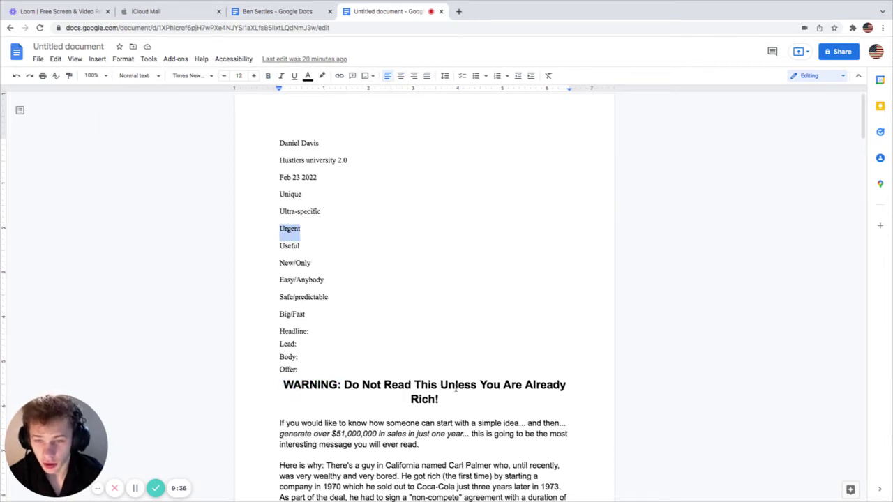
drag(352, 384, 564, 386)
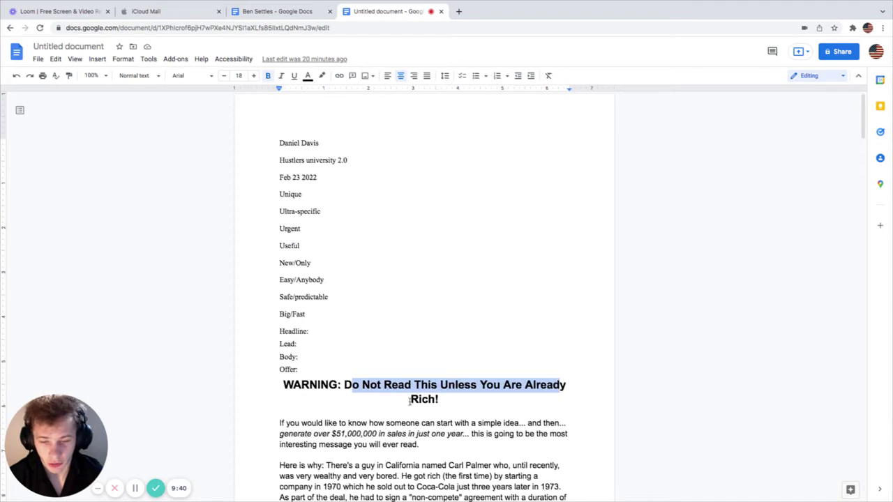
drag(411, 399, 438, 400)
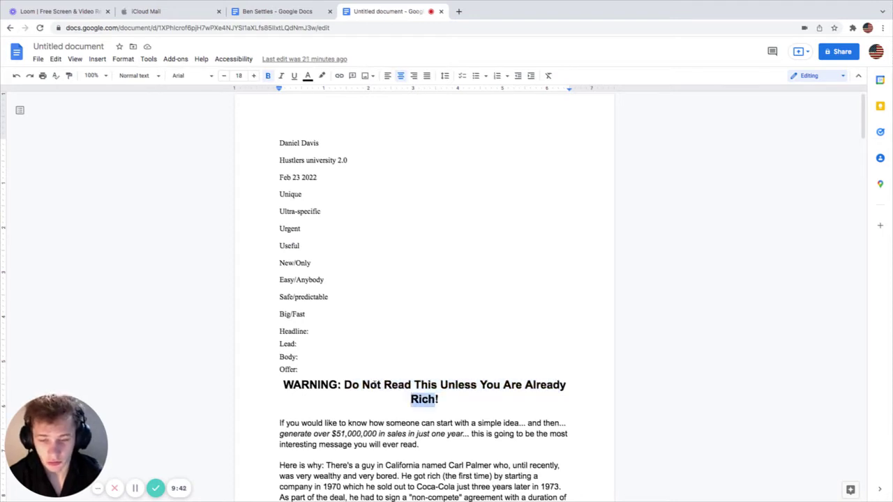
drag(362, 384, 514, 395)
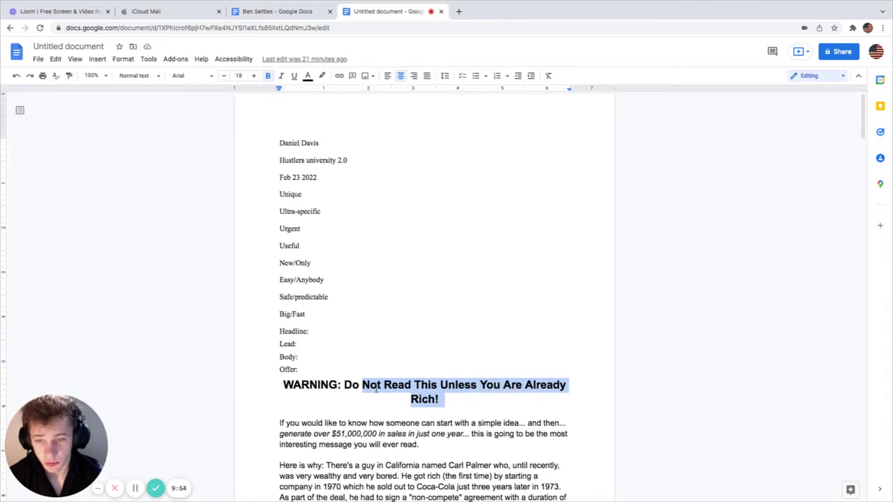
Step: Type 7.5/10 after the Headline label in the scoring list
scroll(377, 391, down, 1)
drag(342, 326, 492, 347)
scroll(446, 337, up, 1)
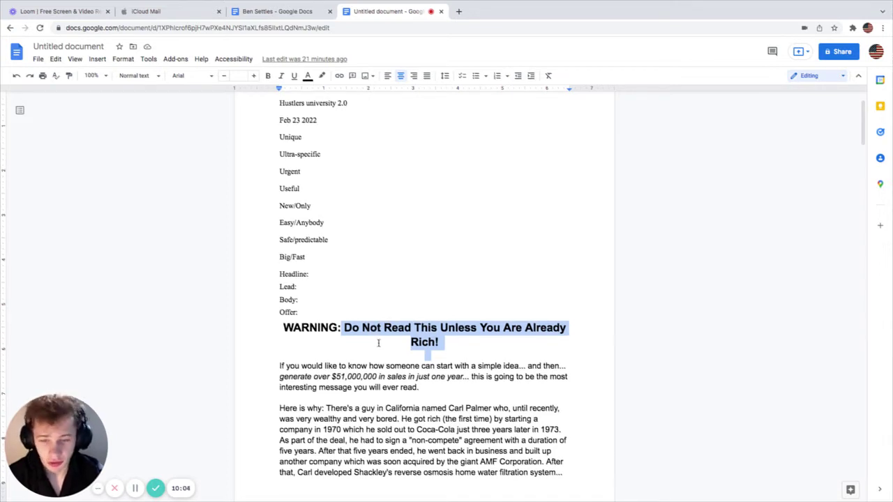
scroll(379, 342, down, 4)
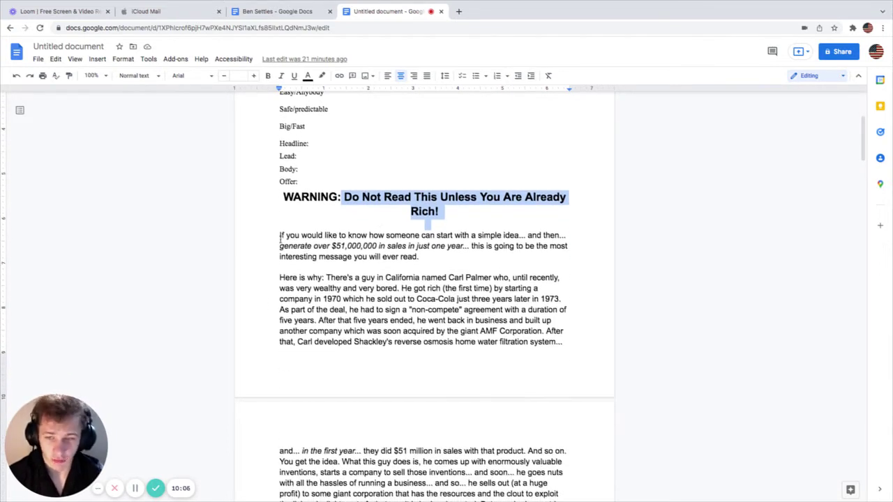
scroll(291, 217, up, 2)
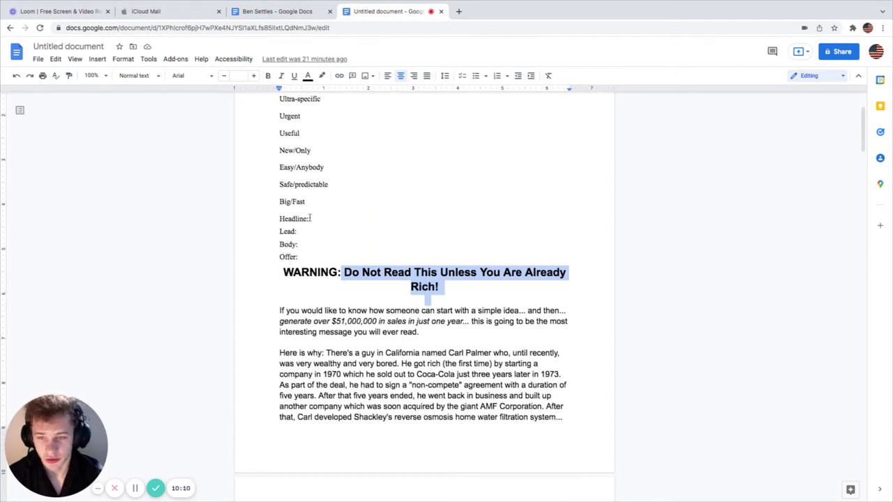
click(309, 217)
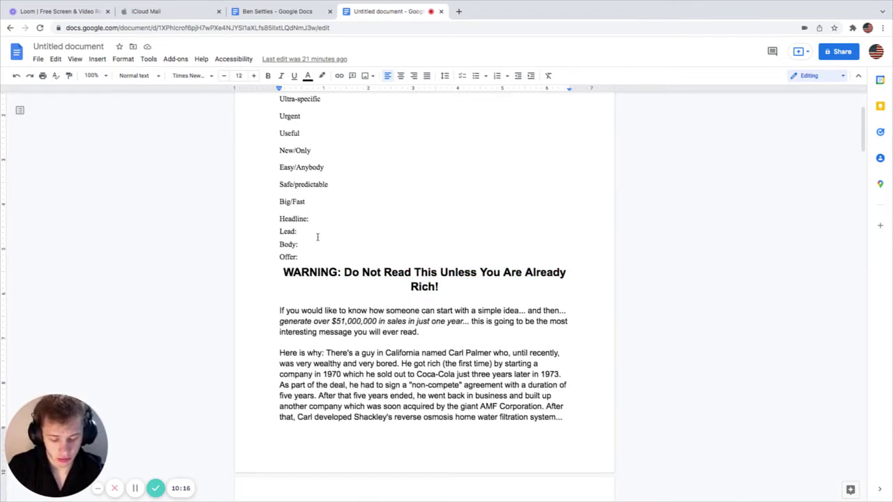
text(7.5/1)
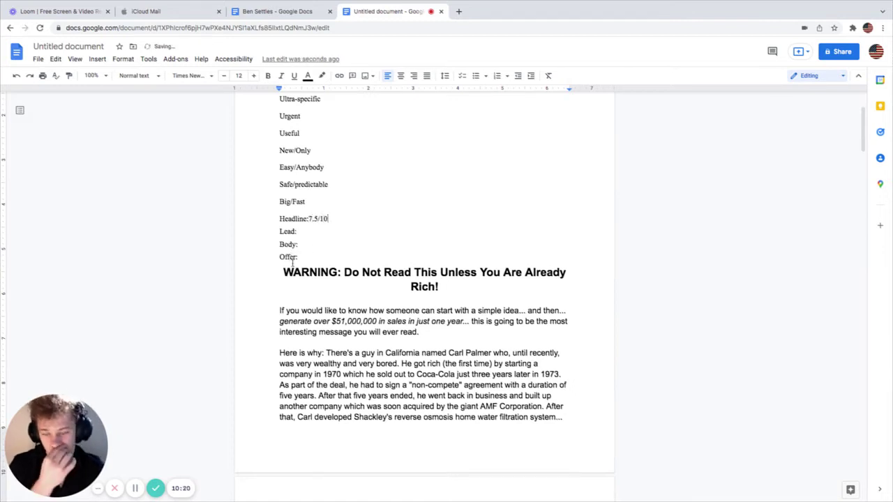
Step: Add a 'Big' comment on the $51,000,000 phrase
scroll(301, 288, down, 1)
scroll(302, 288, down, 1)
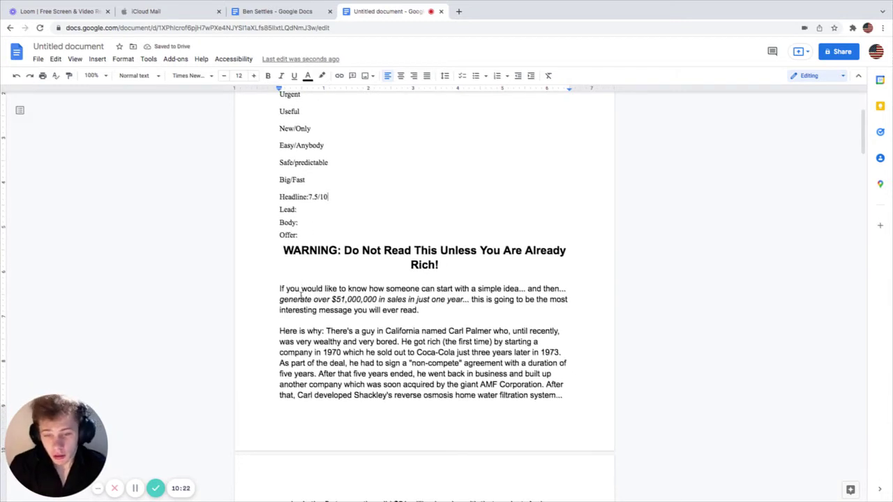
drag(347, 289, 503, 293)
click(522, 289)
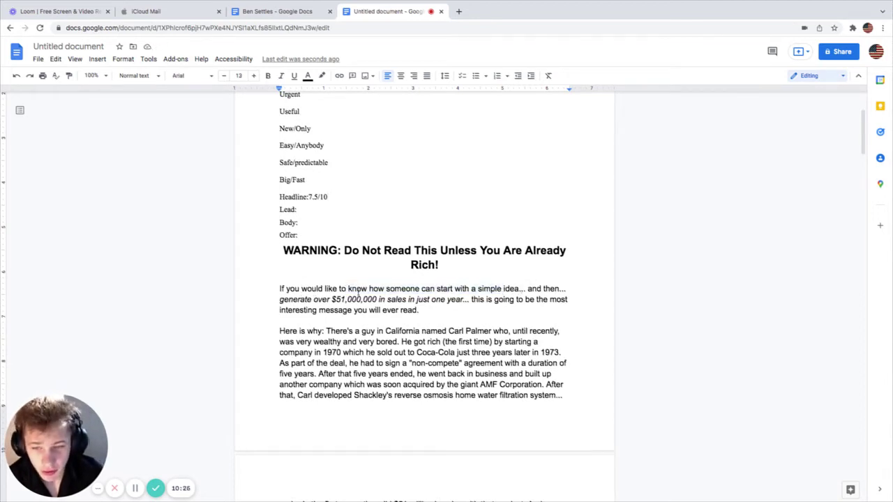
drag(312, 299, 468, 300)
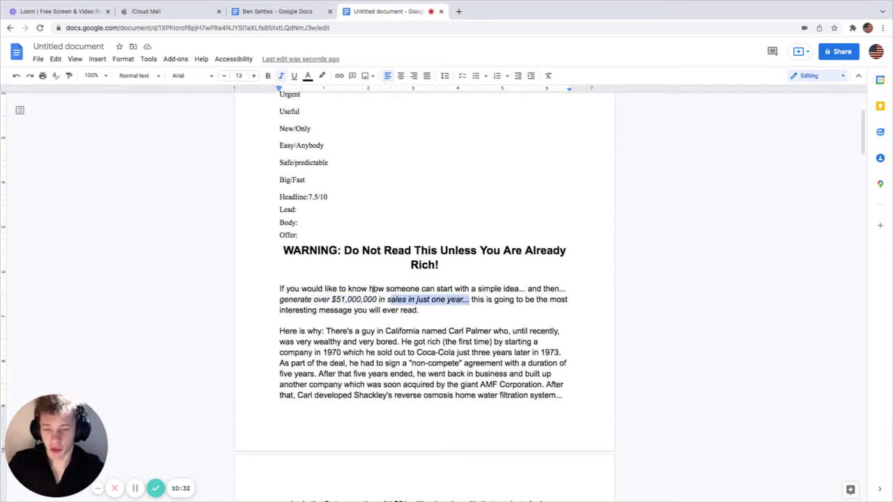
drag(326, 300, 387, 300)
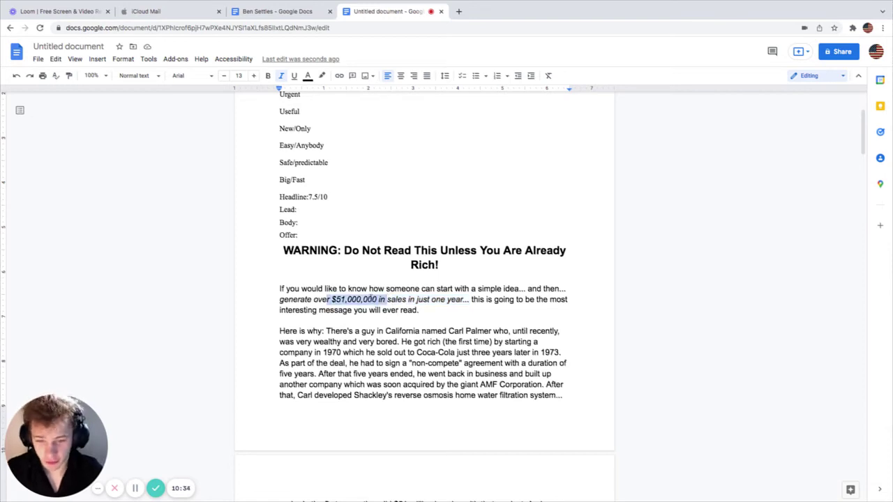
right_click(371, 300)
click(403, 356)
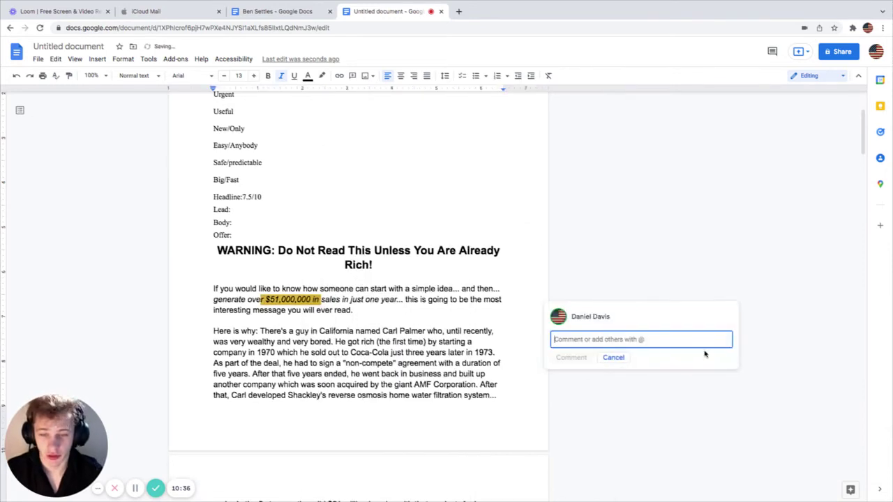
text(big)
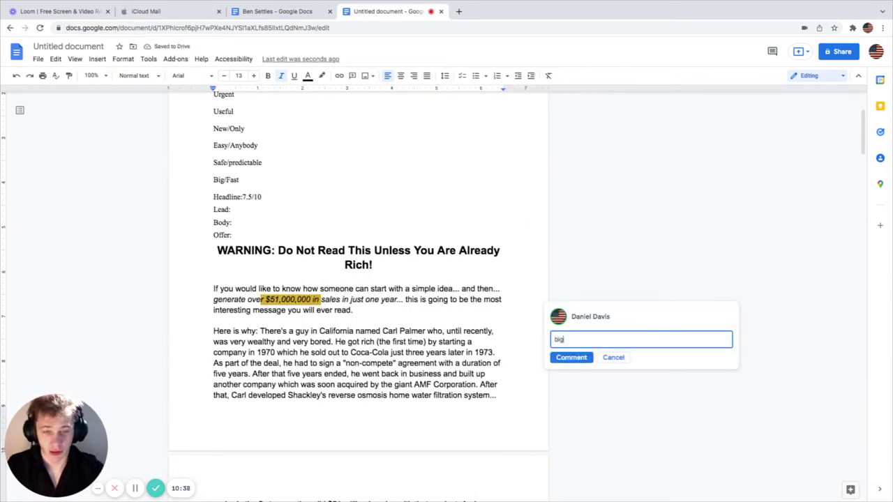
key(BackSpace)
key(BackSpace)
key(BackSpace)
text(B)
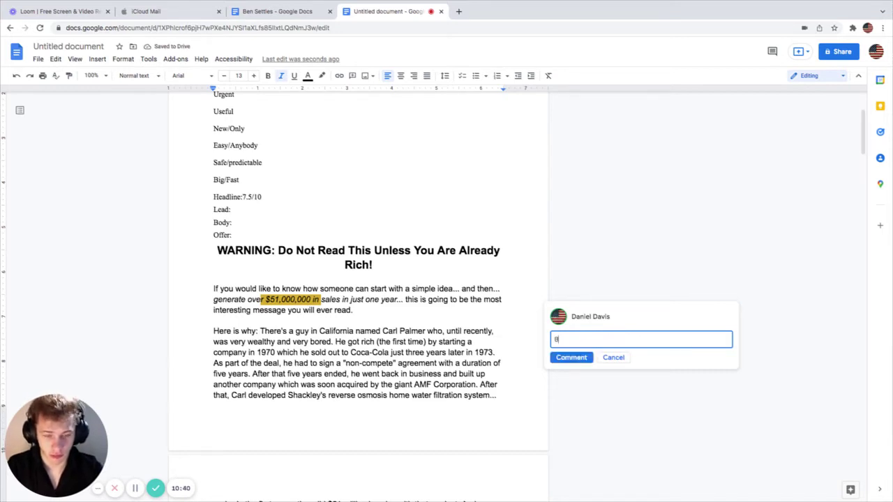
text(ig)
click(570, 360)
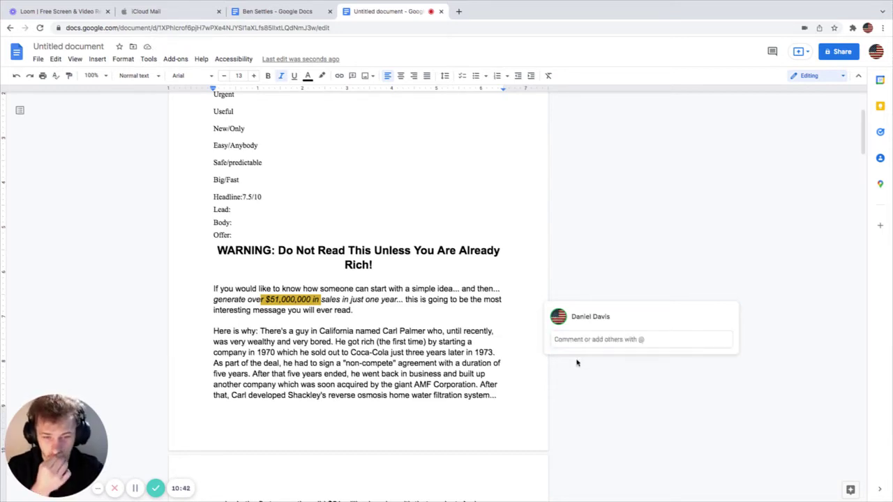
Step: Add a 'Fast' comment on the phrase 'in just one year'
drag(336, 300, 403, 299)
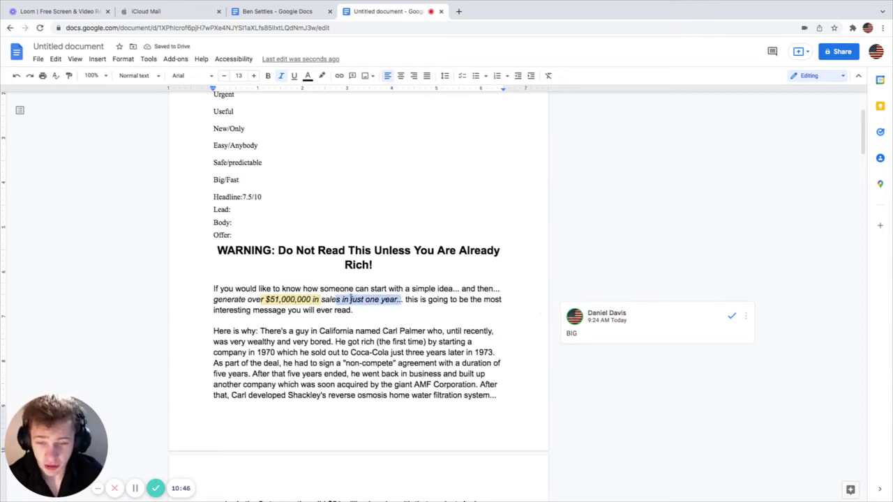
right_click(350, 299)
click(393, 355)
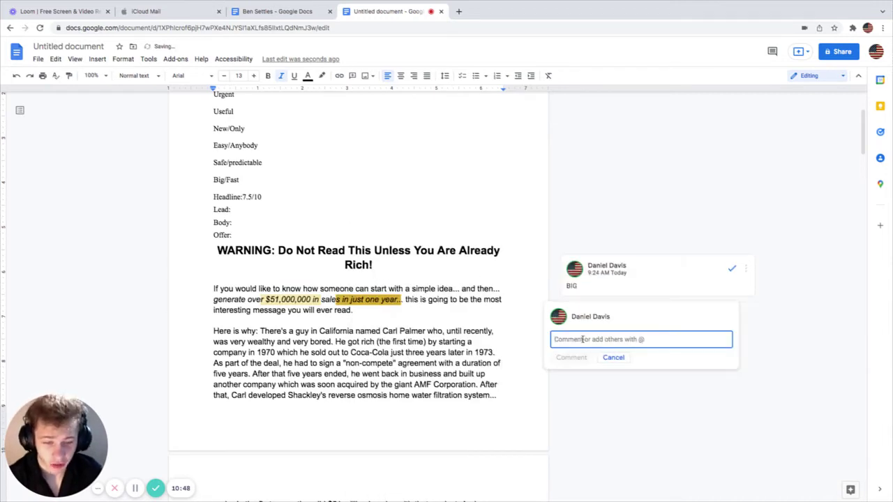
text(Fast)
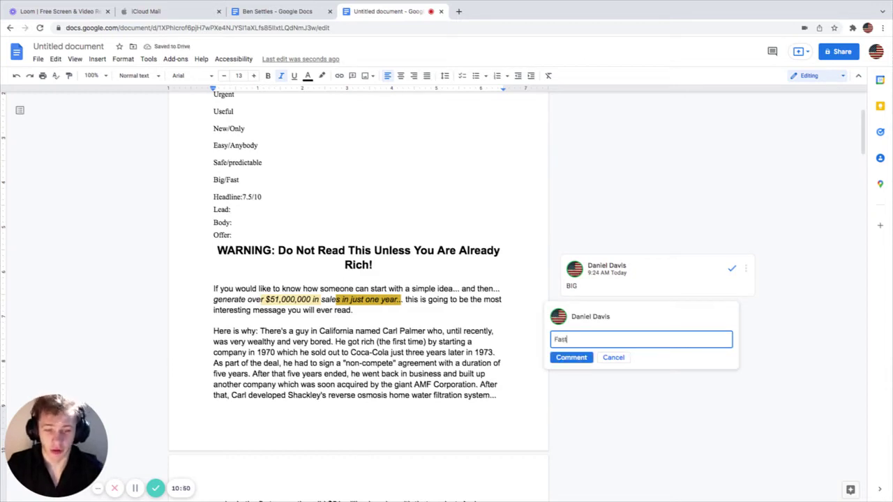
click(585, 357)
click(437, 310)
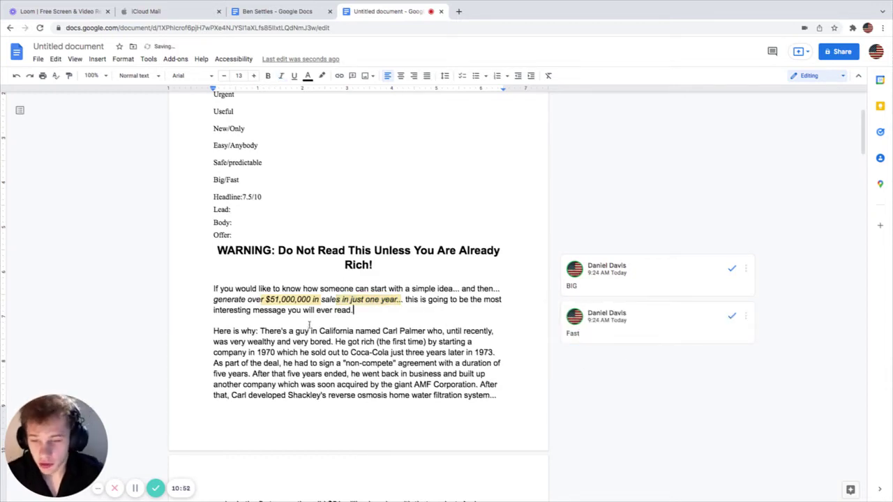
Step: Add an 'Easy' comment on the word 'simple'
drag(215, 310, 345, 309)
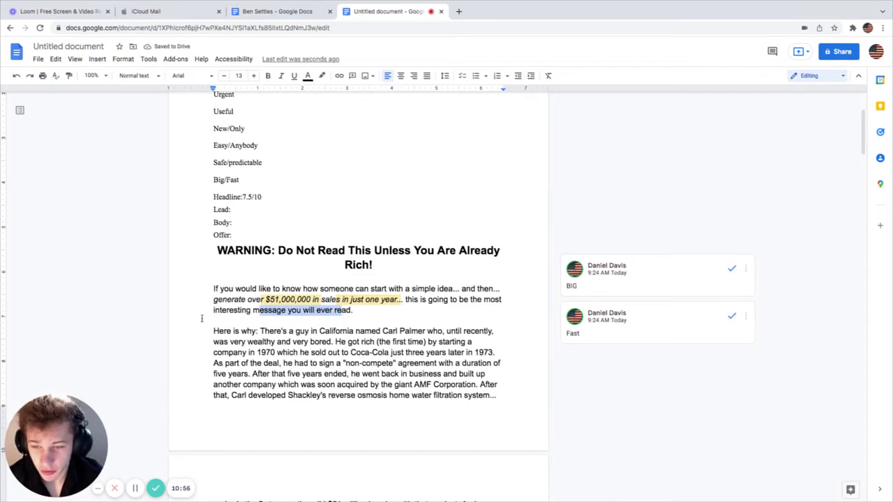
drag(213, 310, 268, 310)
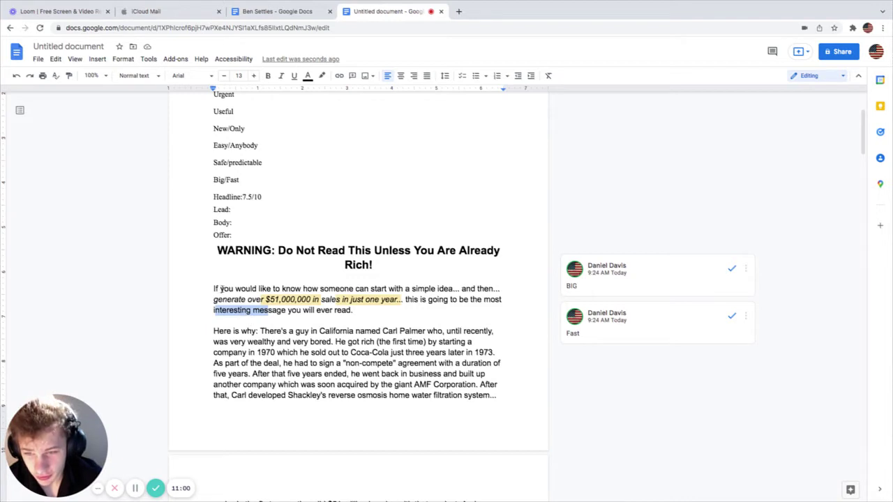
drag(239, 290, 450, 293)
click(431, 290)
double_click(424, 289)
right_click(422, 291)
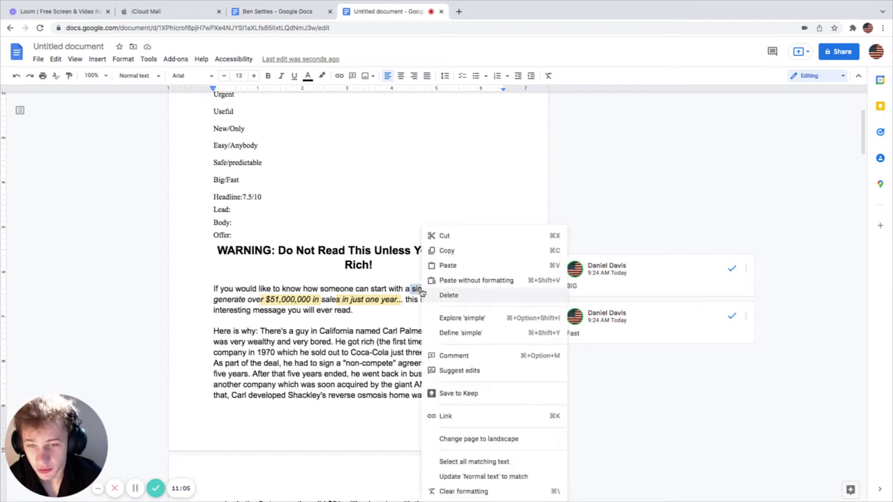
click(468, 357)
text(Easy)
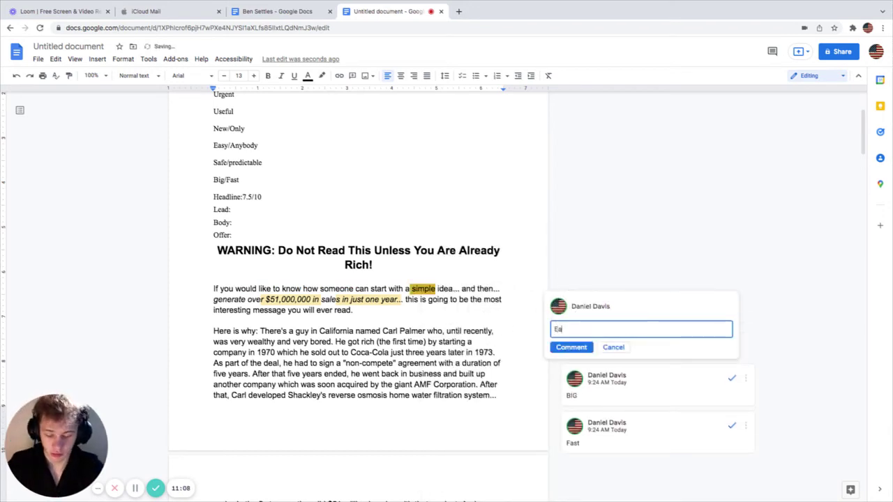
click(571, 347)
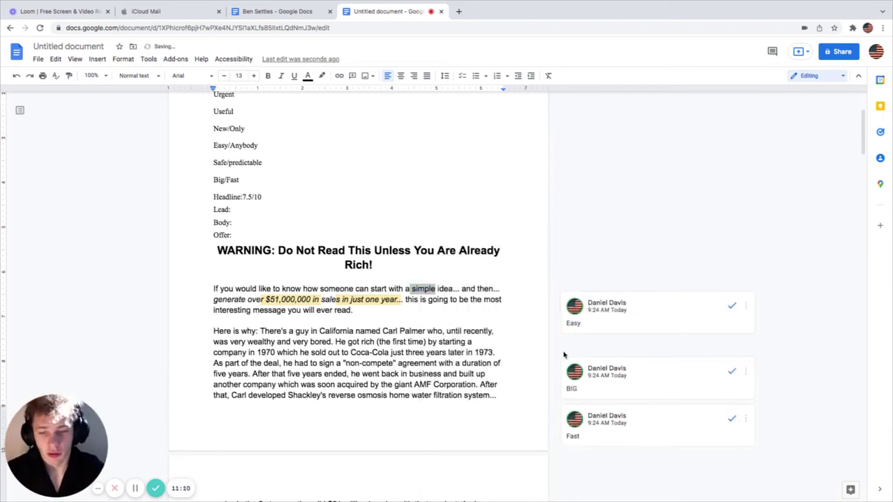
Step: Select the word 'interesting' and start a comment on it
drag(237, 299, 455, 305)
mouse_move(239, 315)
mouse_down()
mouse_move(207, 312)
mouse_move(252, 312)
mouse_up()
click(207, 312)
right_click(237, 312)
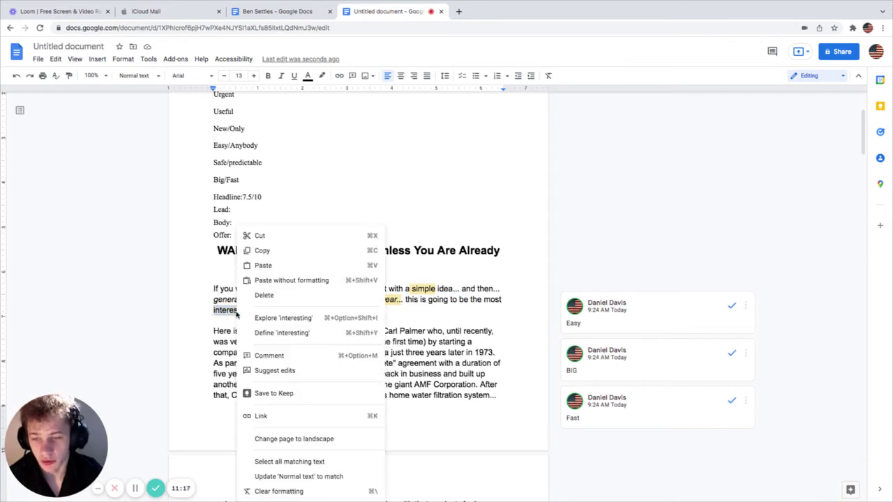
click(285, 356)
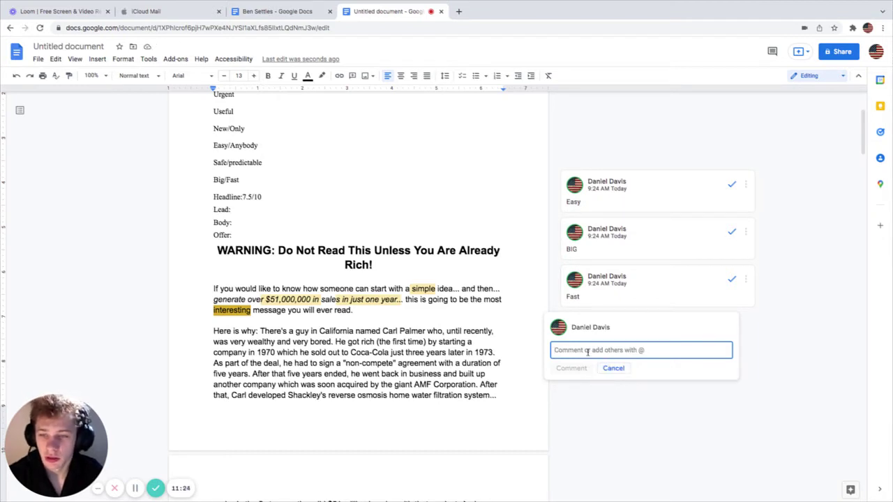
Step: Discard the empty comment on 'interesting' and move further down the letter
click(614, 368)
scroll(392, 376, down, 1)
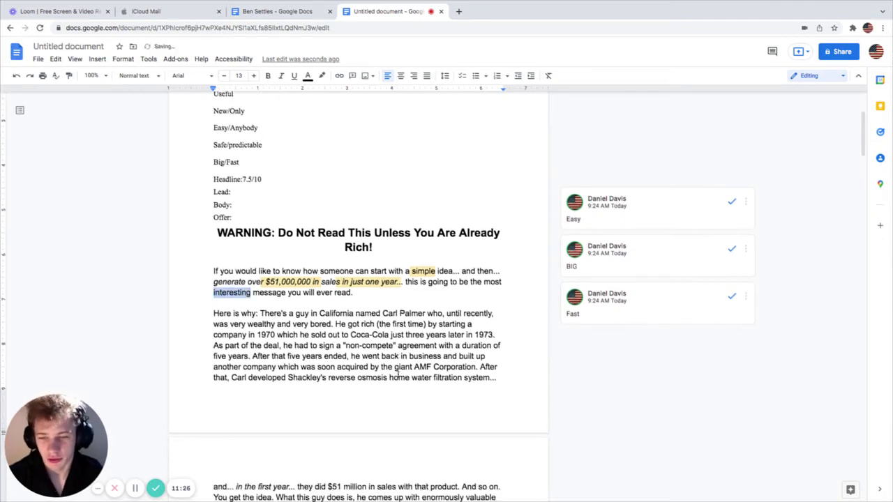
scroll(398, 373, down, 2)
click(242, 265)
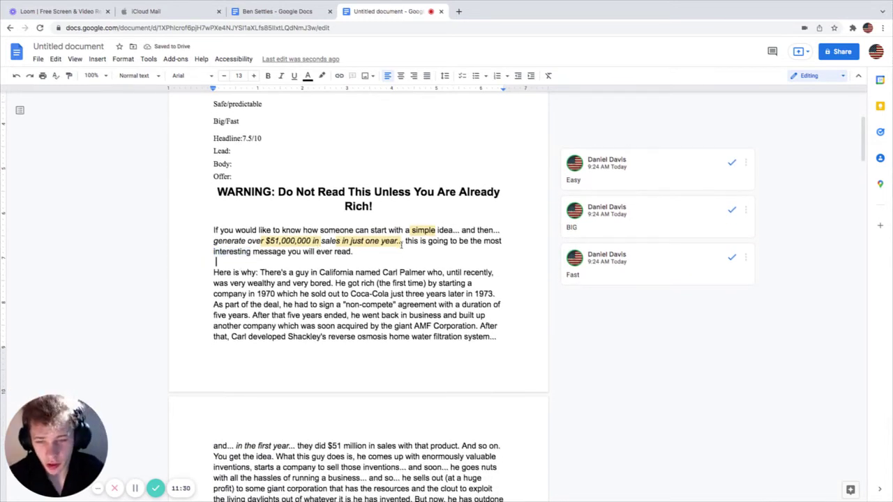
Step: Read the 'Here is why' paragraph, marking phrases about being wealthy, bored and selling the company
drag(213, 273, 444, 273)
click(323, 273)
click(376, 272)
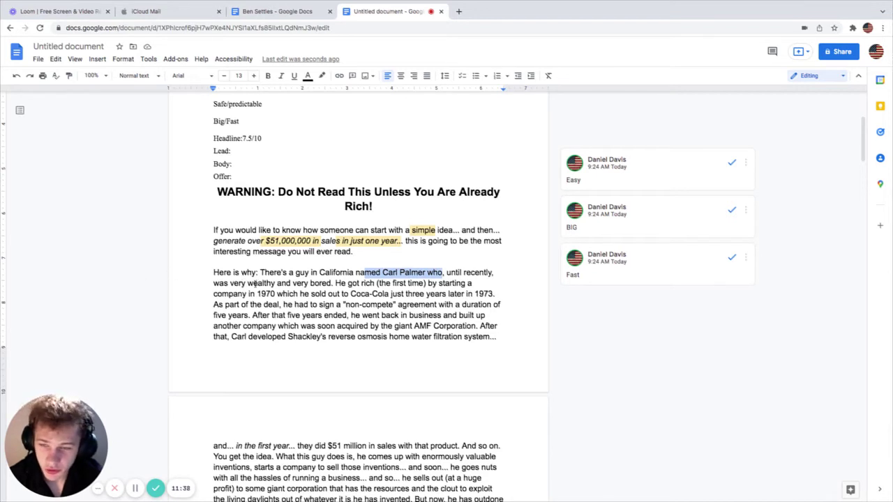
drag(223, 284, 393, 285)
drag(213, 294, 466, 295)
drag(225, 305, 380, 305)
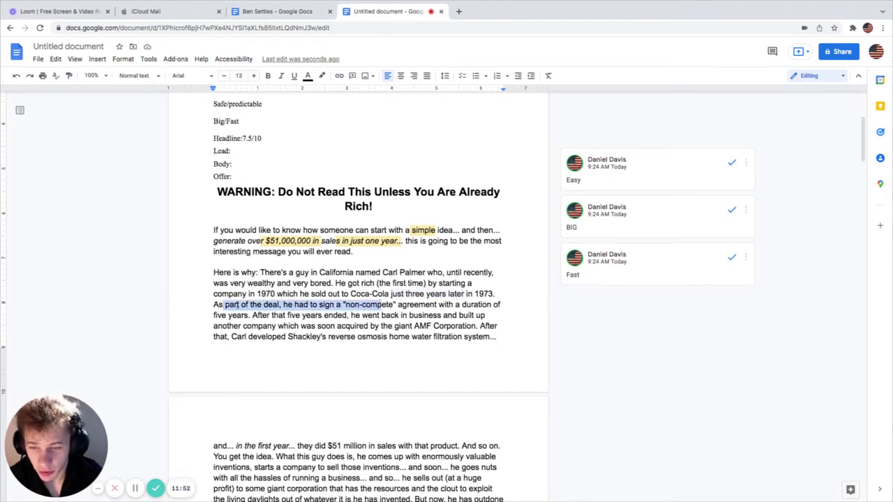
click(283, 305)
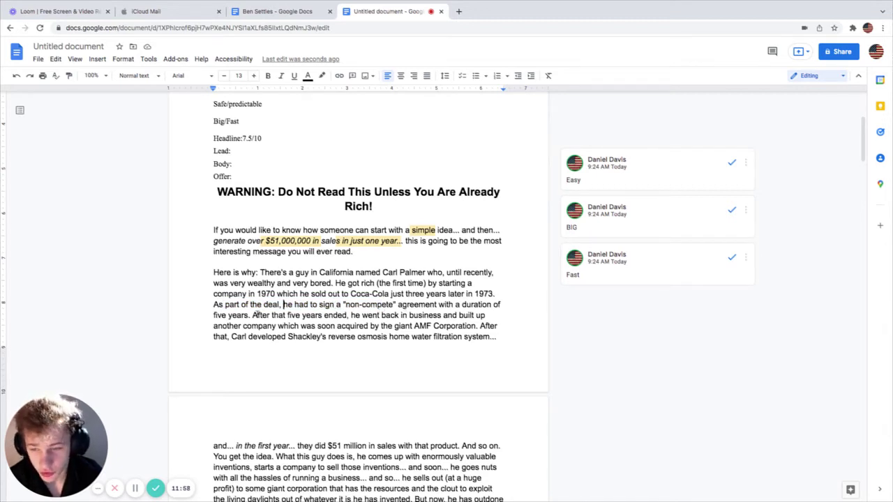
Step: Mark phrases about the five years, the giant AMF Corporation and the $51 million sales claim
drag(232, 316, 474, 316)
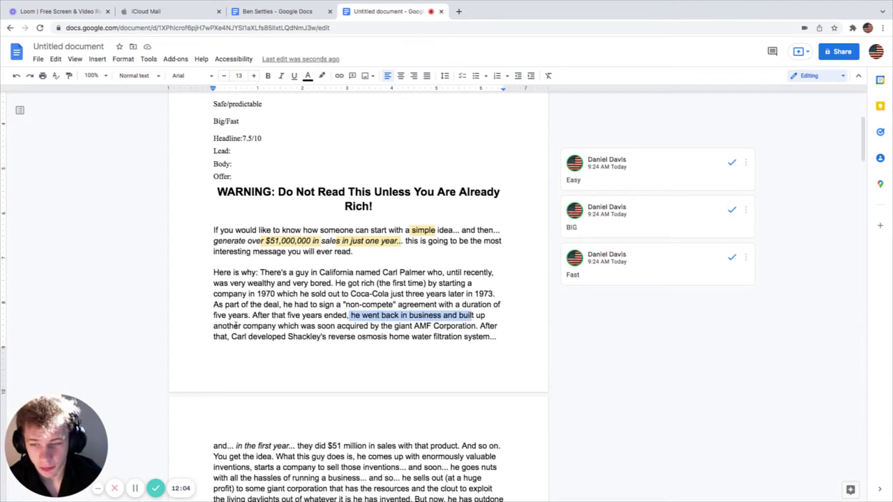
drag(235, 326, 338, 327)
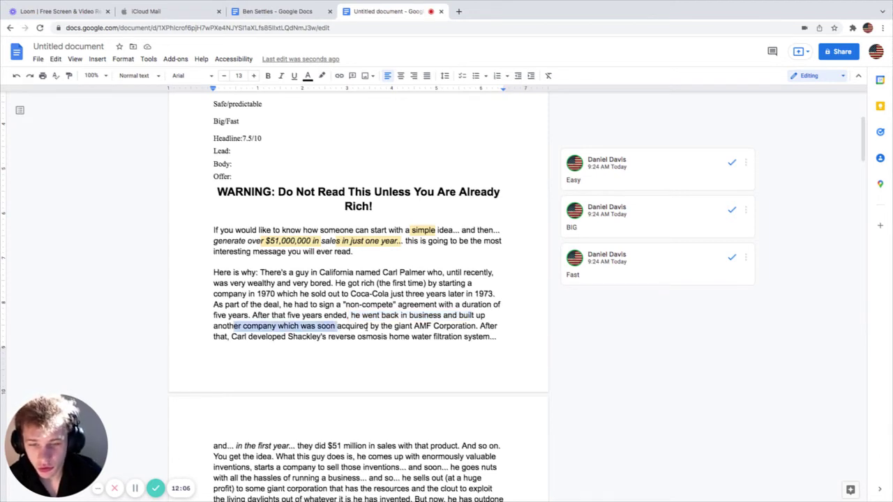
drag(357, 325, 498, 327)
scroll(297, 346, down, 1)
drag(221, 319, 485, 322)
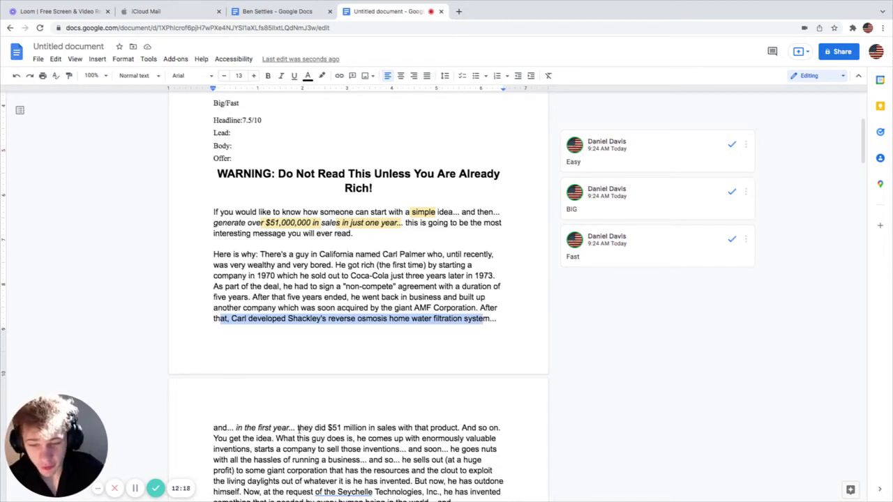
drag(299, 428, 455, 423)
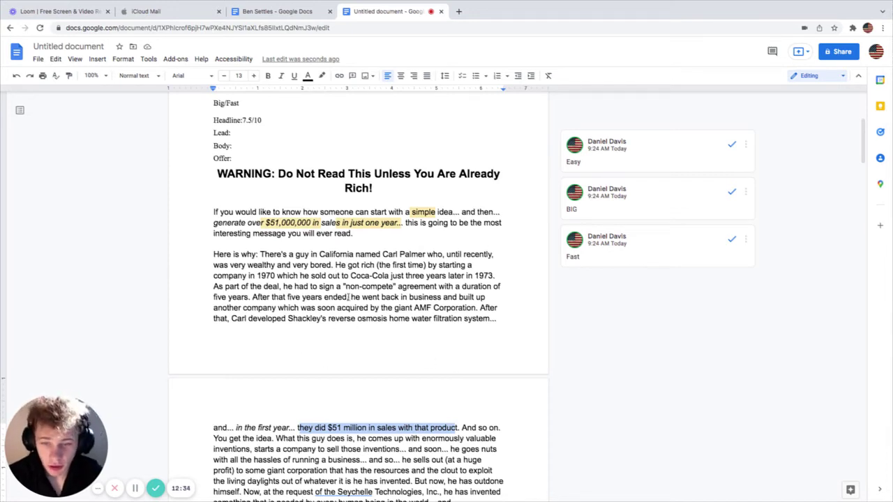
Step: Mark clauses about getting rich, selling to Coca-Cola, the 1970 company and Carl's reverse osmosis system
drag(339, 268, 375, 266)
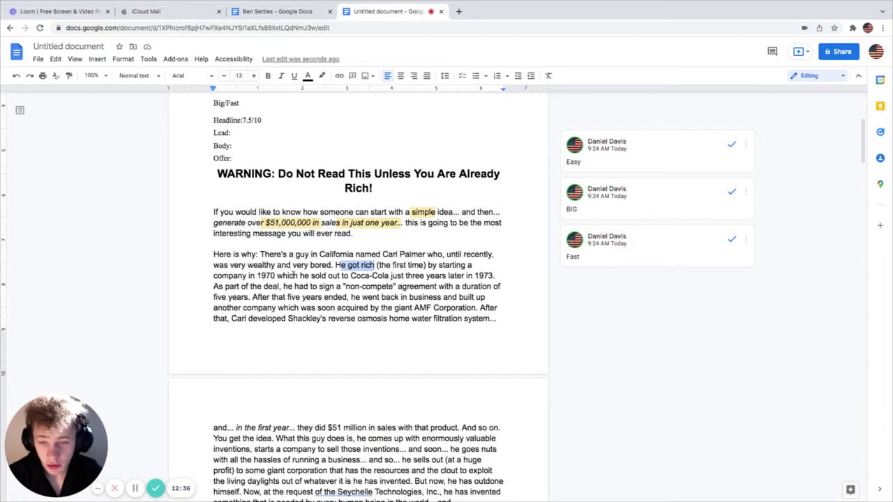
drag(299, 275, 396, 276)
drag(381, 307, 474, 308)
drag(315, 277, 395, 266)
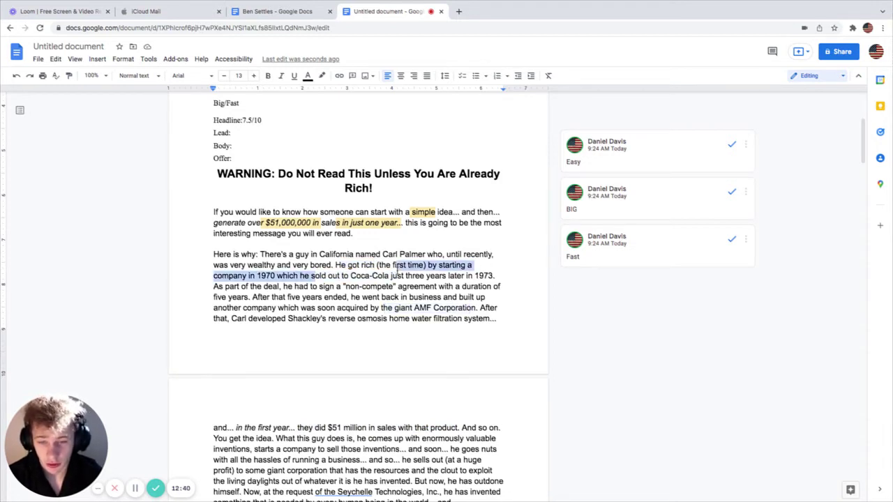
scroll(364, 339, down, 1)
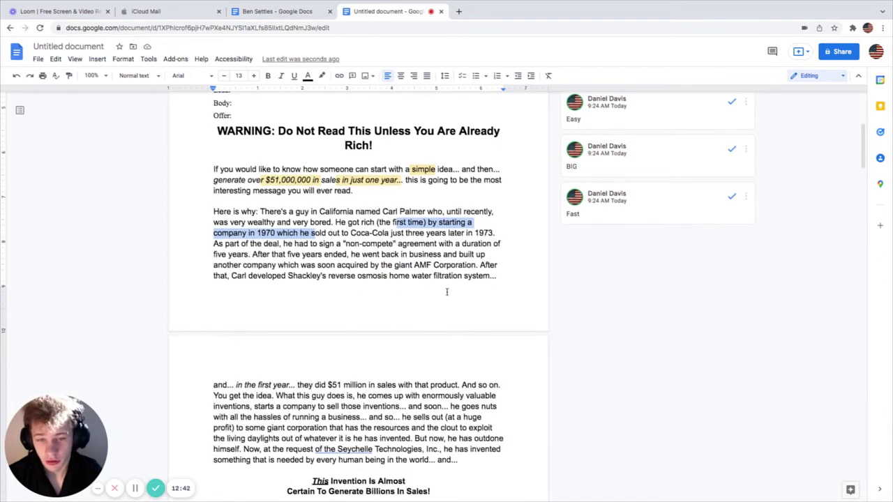
drag(229, 276, 496, 275)
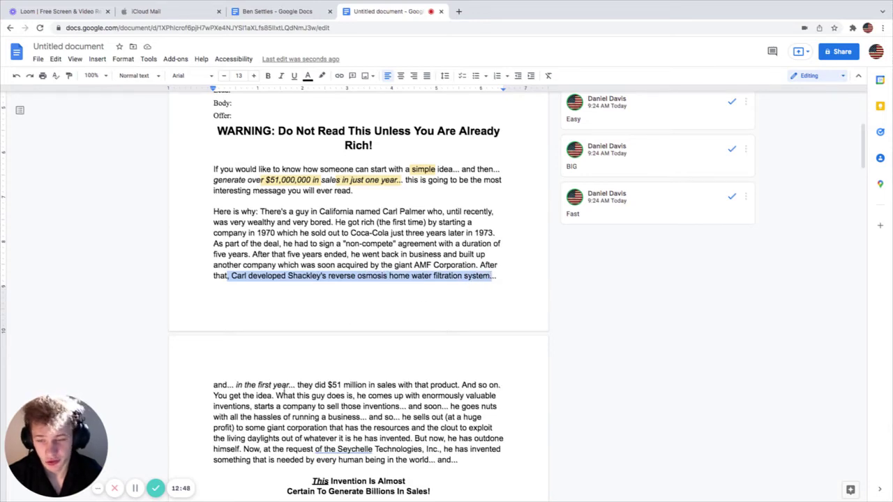
drag(327, 385, 449, 370)
scroll(449, 370, down, 3)
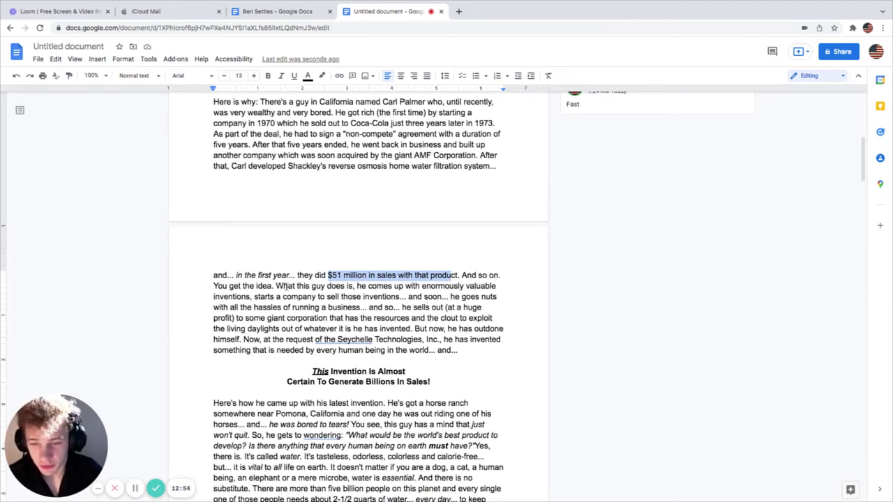
Step: Comment 'Big' on the phrase 'enormously valuable'
drag(276, 286, 355, 289)
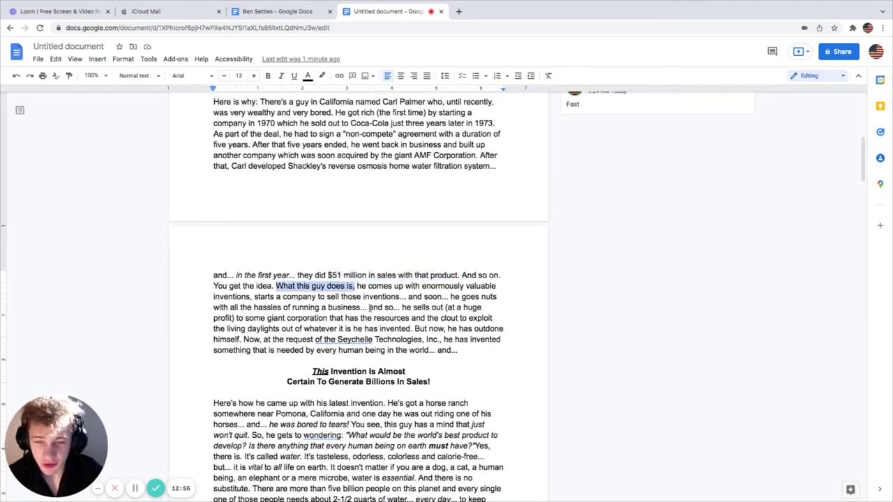
drag(421, 286, 503, 287)
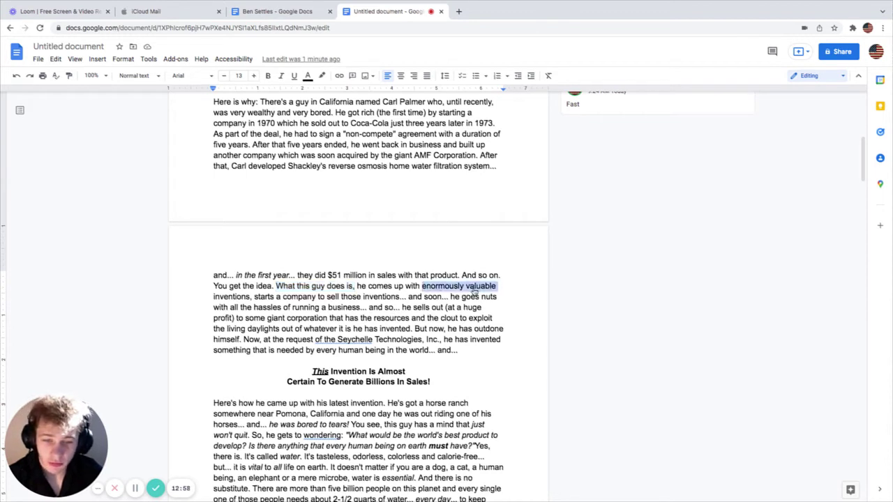
right_click(474, 292)
click(504, 356)
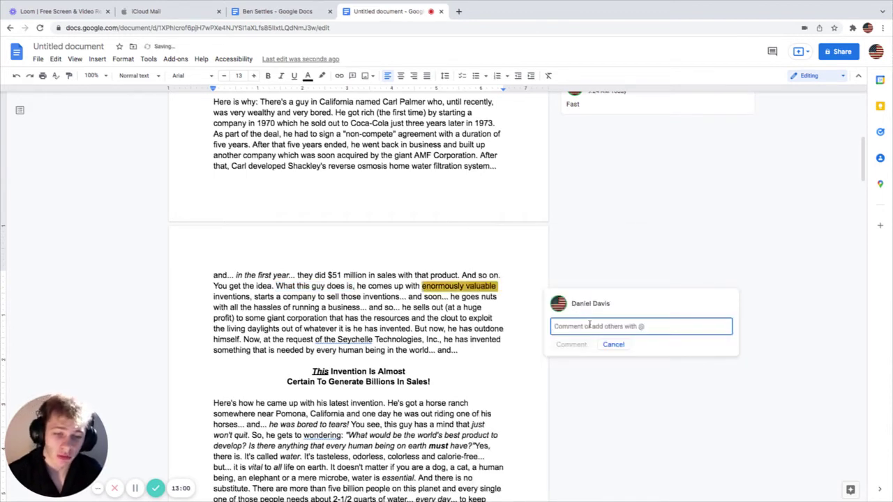
text(Big)
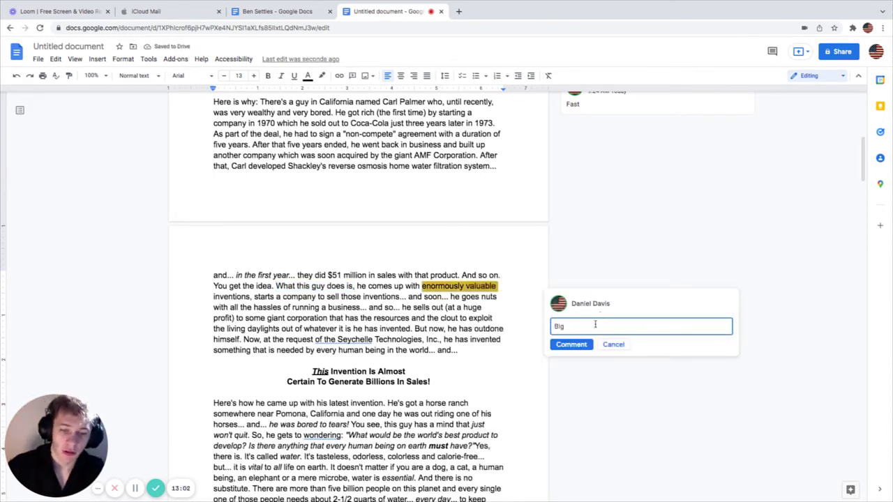
click(571, 345)
Step: Mark lines about running a business, selling out and the giant corporation exploiting his invention
click(290, 298)
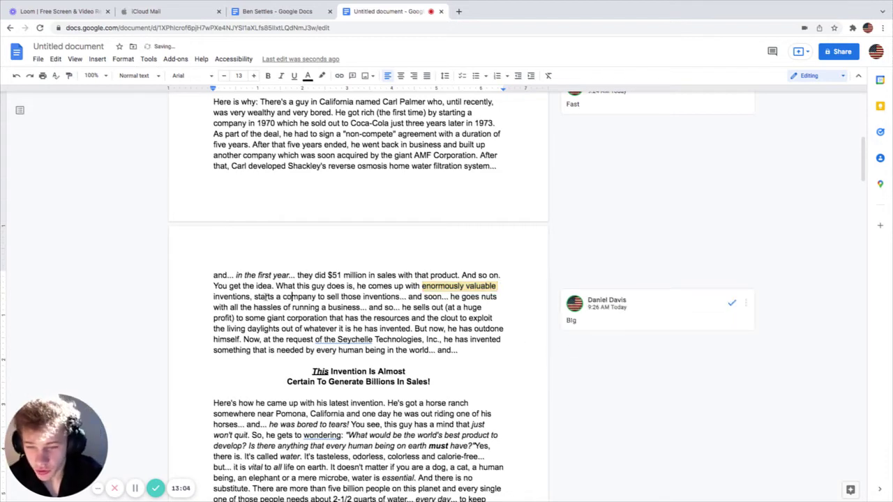
drag(250, 296, 479, 300)
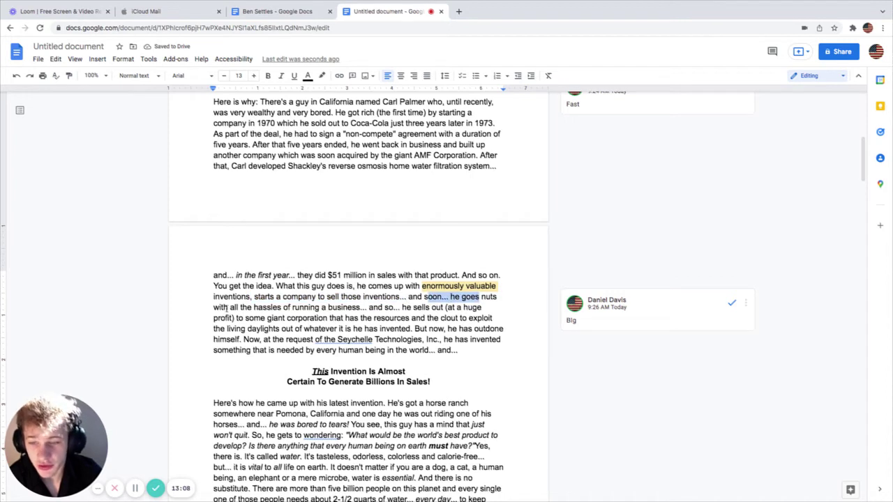
drag(222, 308, 445, 308)
click(359, 308)
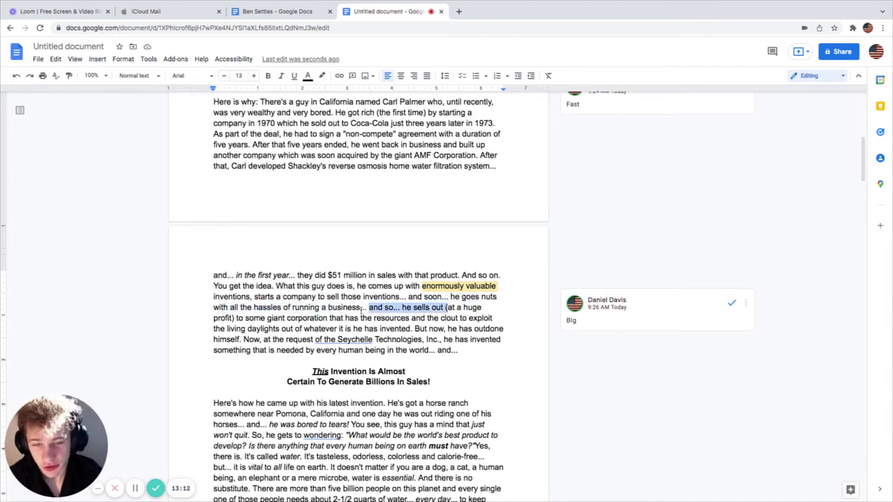
drag(214, 318, 477, 323)
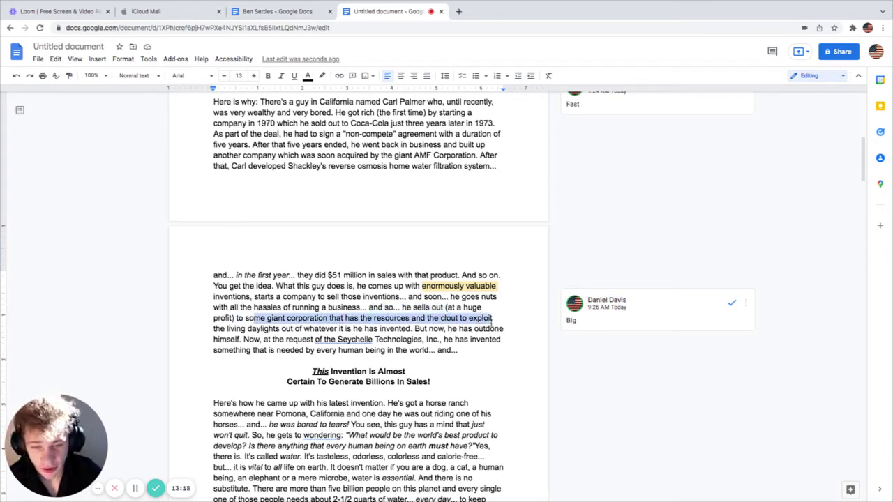
drag(492, 320, 410, 329)
click(247, 329)
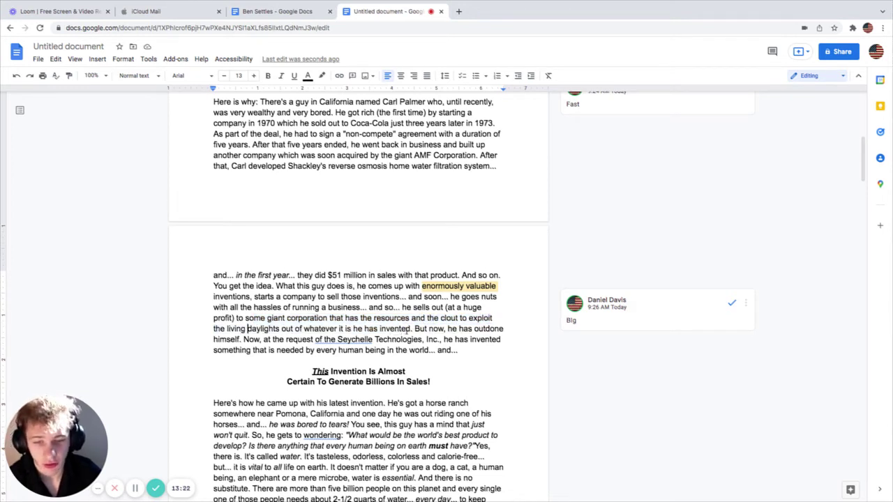
Step: Mark the 'Now, at the request' sentence, Seychelle Technologies and the phrase about every human being
right_click(353, 332)
click(224, 339)
drag(244, 339, 376, 340)
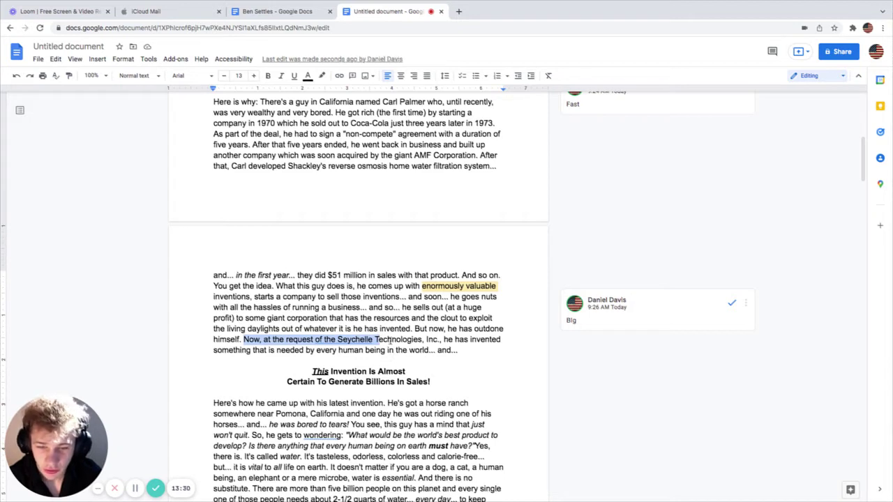
drag(392, 340, 442, 342)
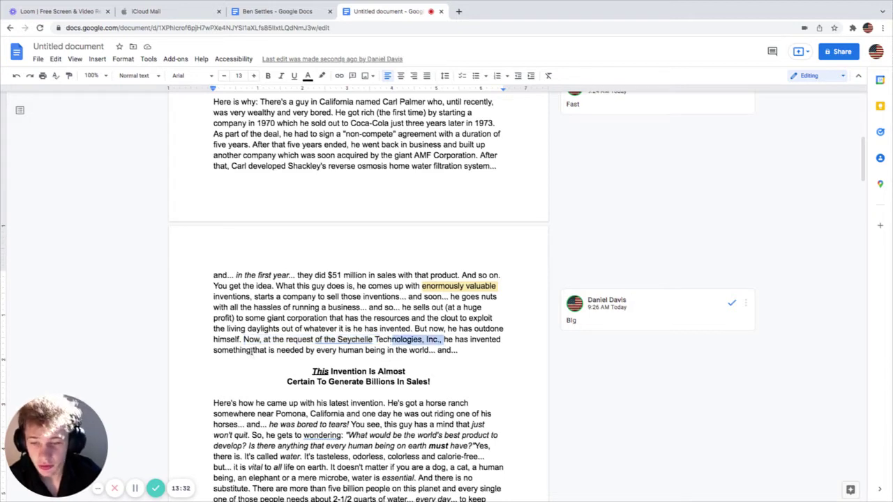
drag(253, 351, 455, 354)
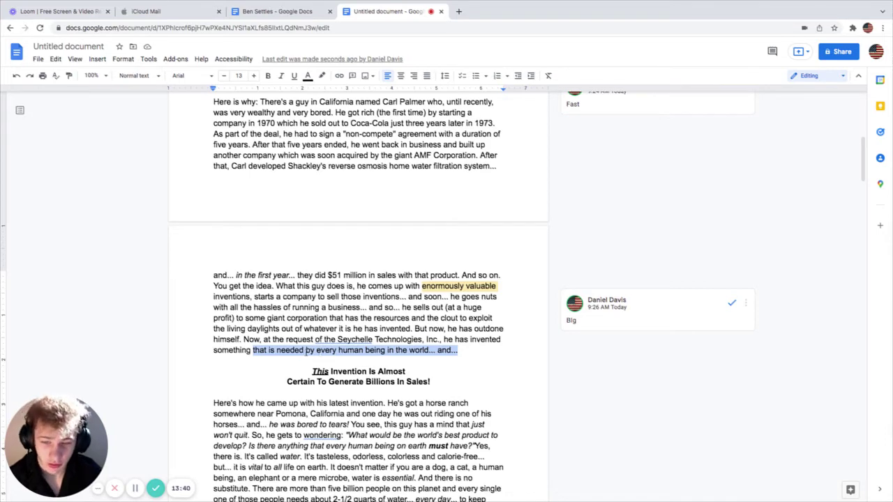
click(306, 351)
drag(210, 351, 453, 350)
Step: Add a comment typed as 'nerw' to the word 'Now'
scroll(440, 354, up, 3)
scroll(441, 354, up, 5)
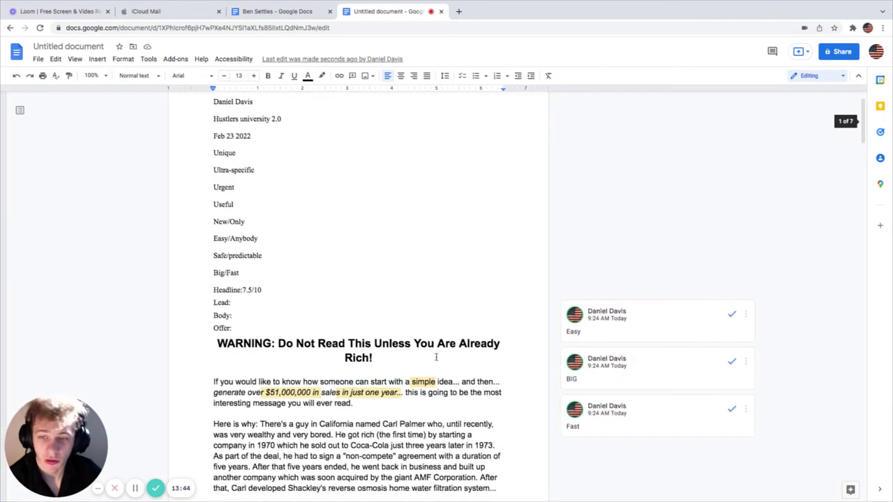
scroll(433, 357, down, 6)
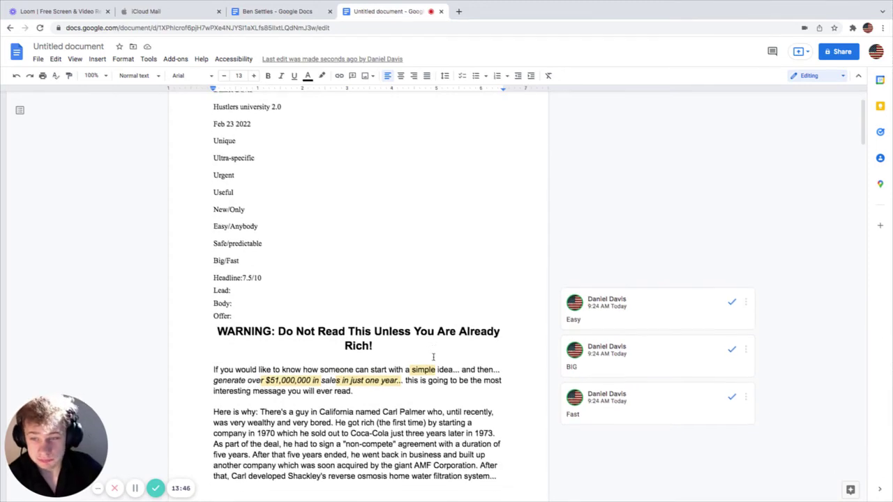
scroll(433, 360, down, 3)
double_click(250, 317)
right_click(250, 318)
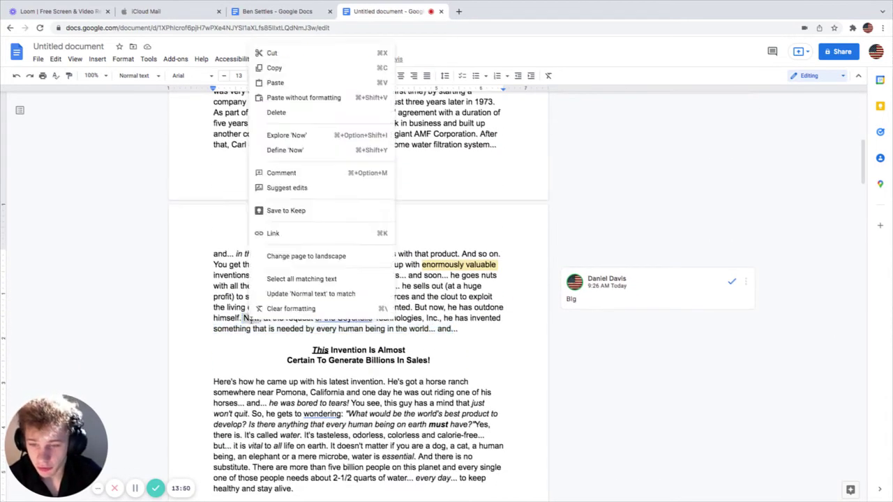
click(300, 172)
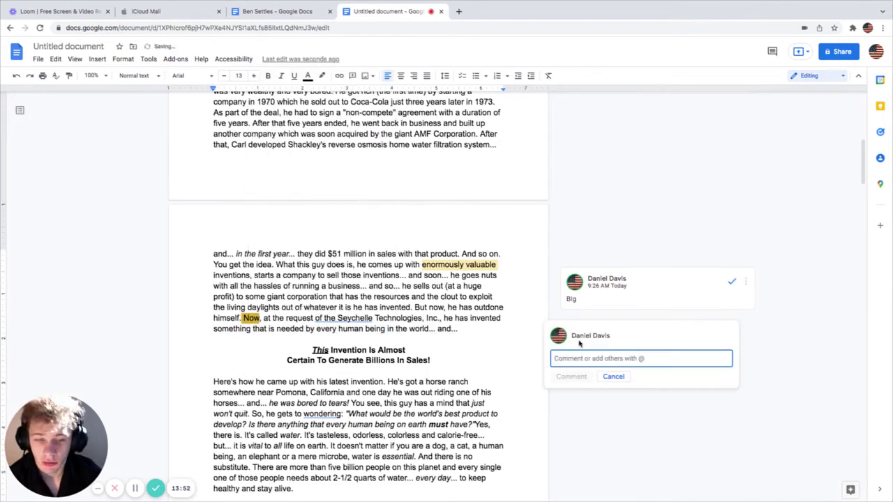
text(nerw)
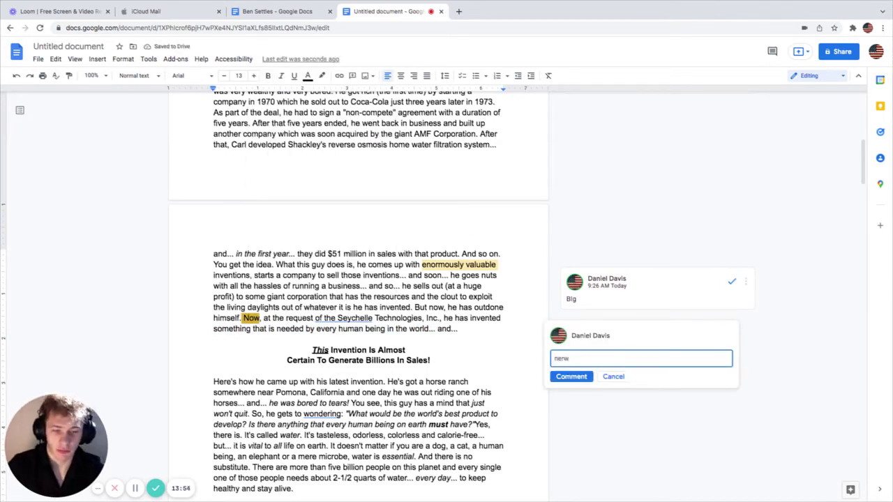
click(572, 376)
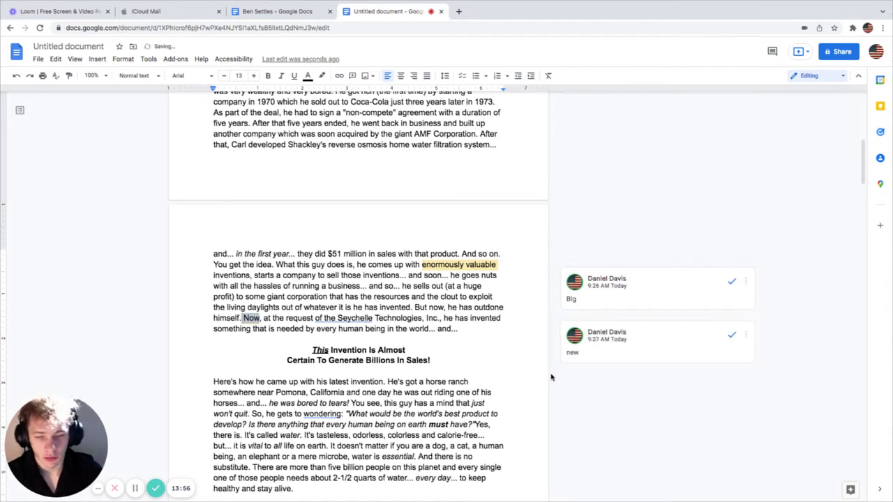
Step: Comment 'new' on the phrase 'now, he has outdone'
drag(296, 318, 502, 308)
click(473, 307)
right_click(476, 310)
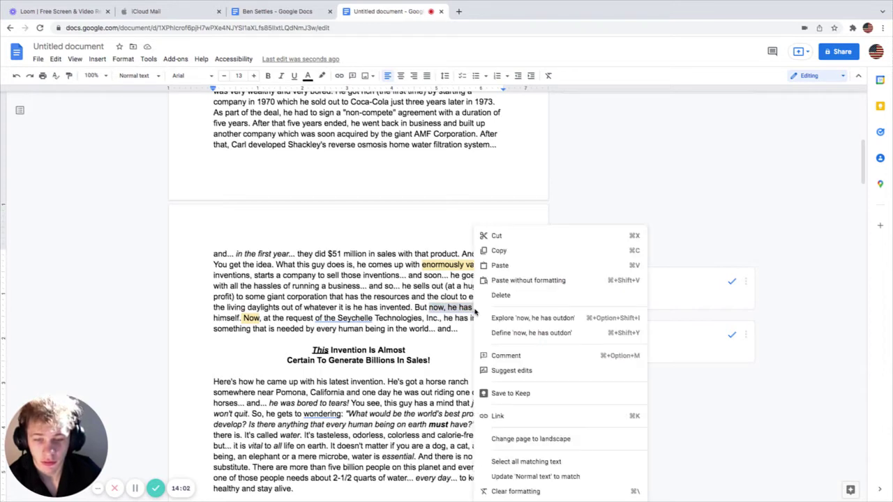
click(512, 356)
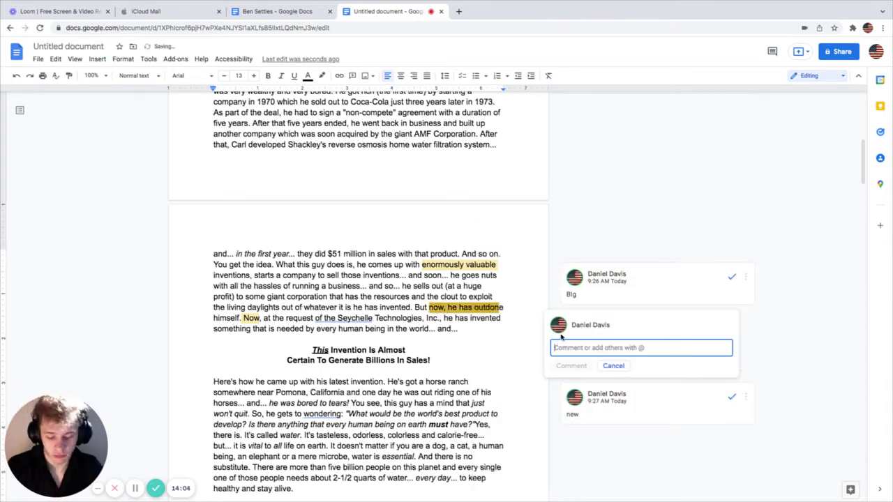
text(new)
click(586, 368)
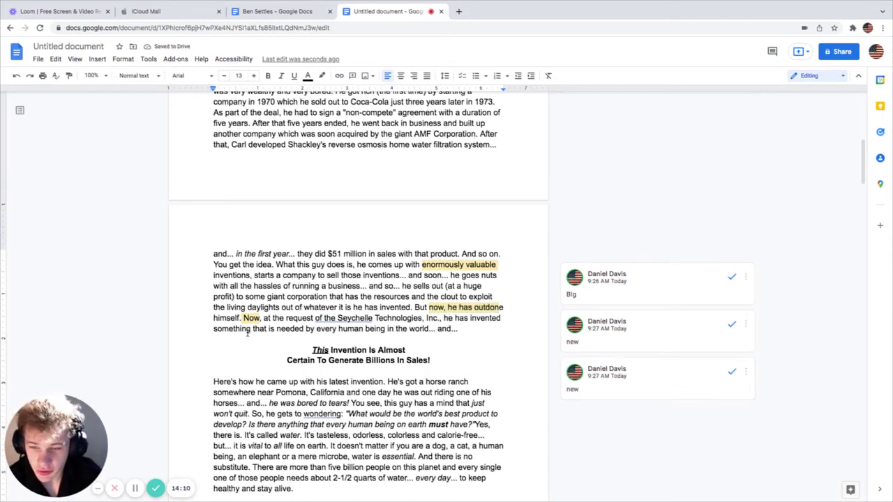
Step: Mark the 'every human being' phrase and the heading 'This Invention Is Almost' while reading
drag(246, 329, 362, 331)
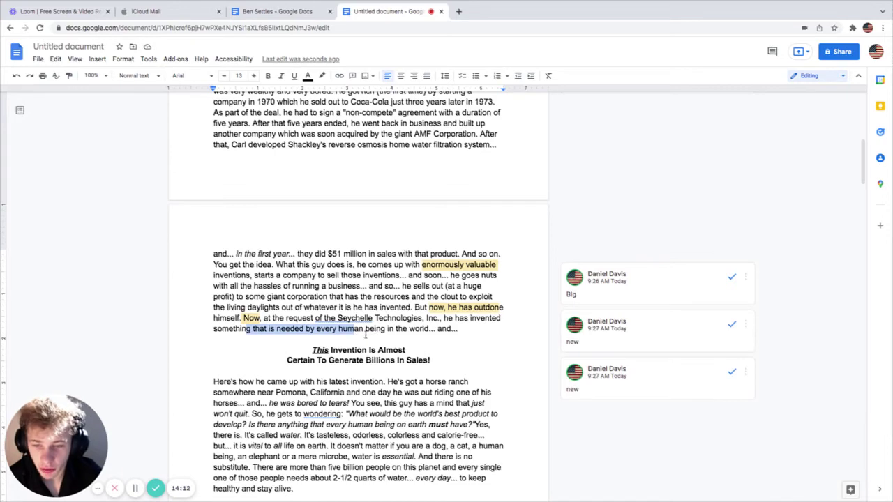
mouse_move(660, 3)
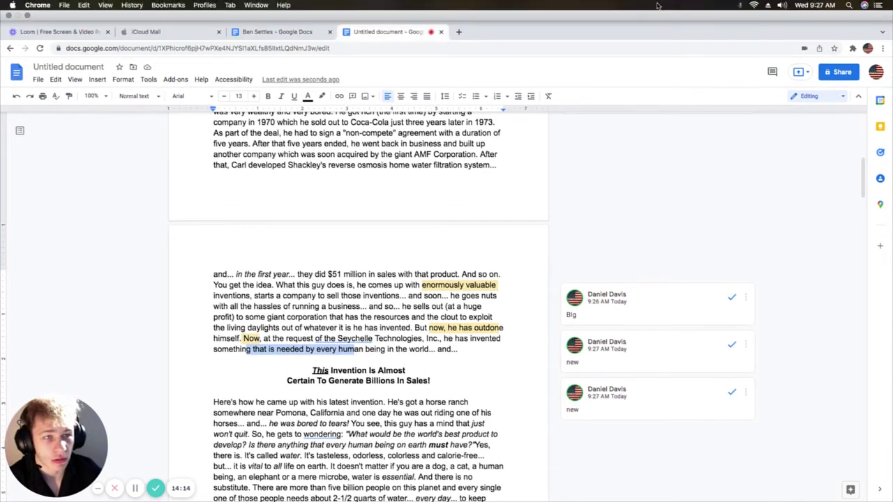
scroll(372, 350, down, 4)
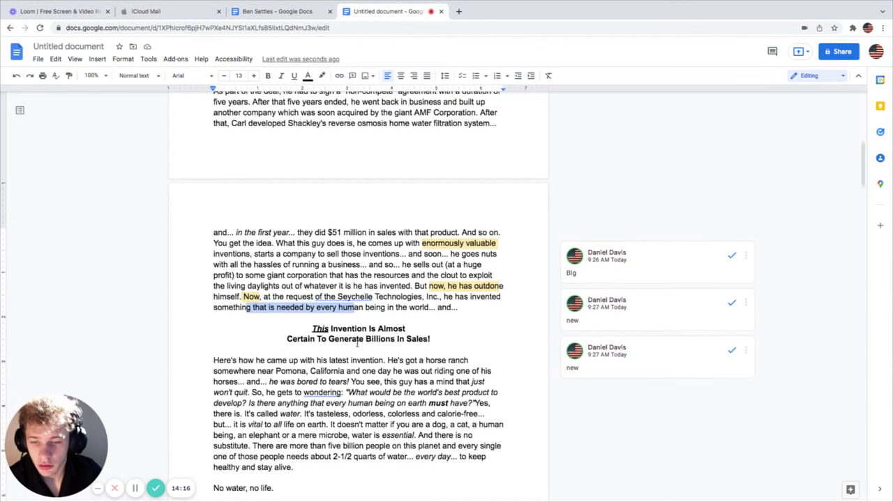
drag(311, 303, 404, 303)
scroll(368, 316, down, 3)
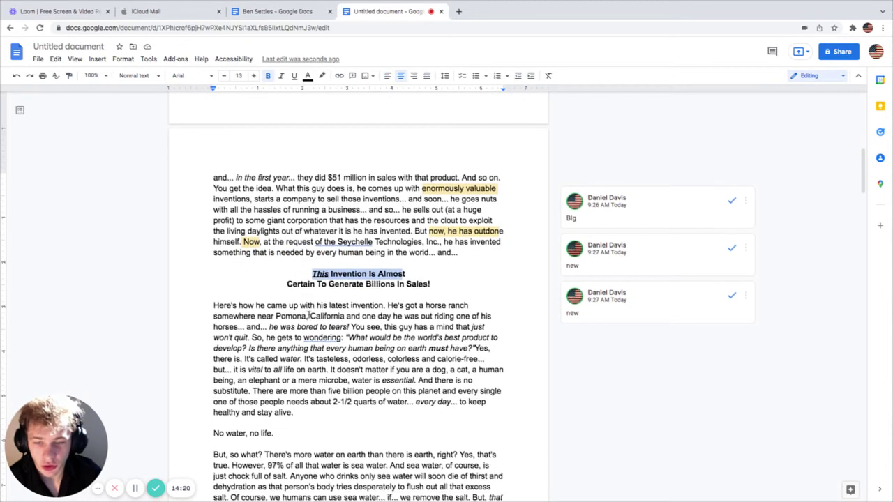
drag(295, 284, 421, 295)
click(401, 293)
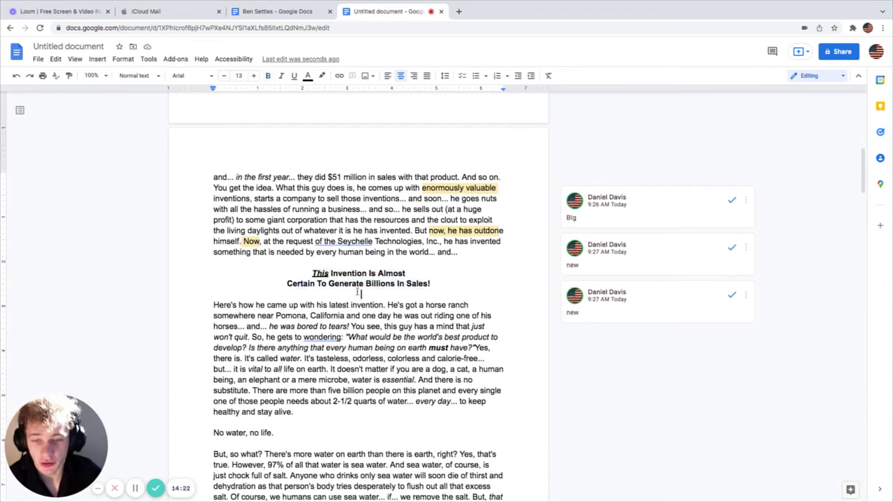
Step: Comment 'Big' on the heading 'Certain To Generate Billions In Sales!'
drag(285, 283, 446, 284)
right_click(399, 283)
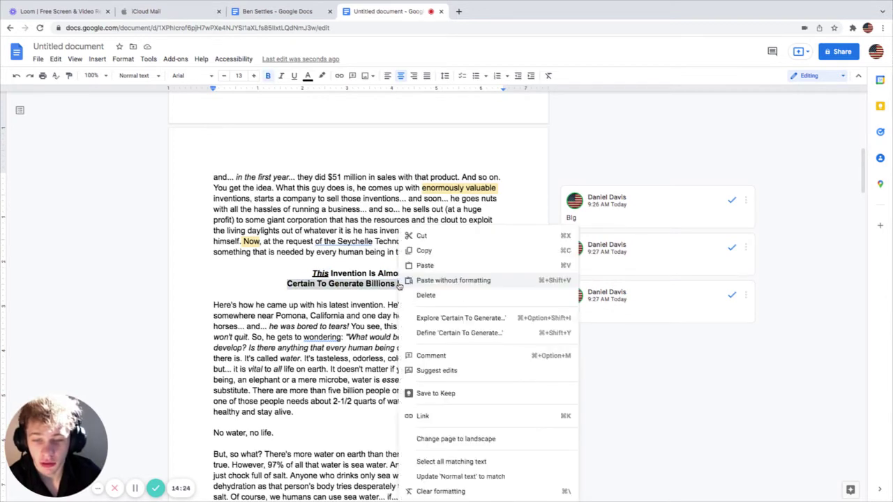
click(431, 356)
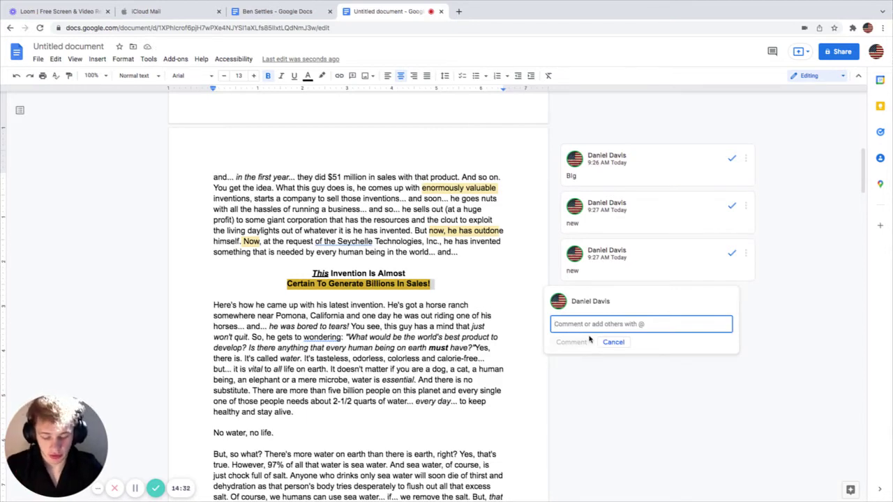
text(Big)
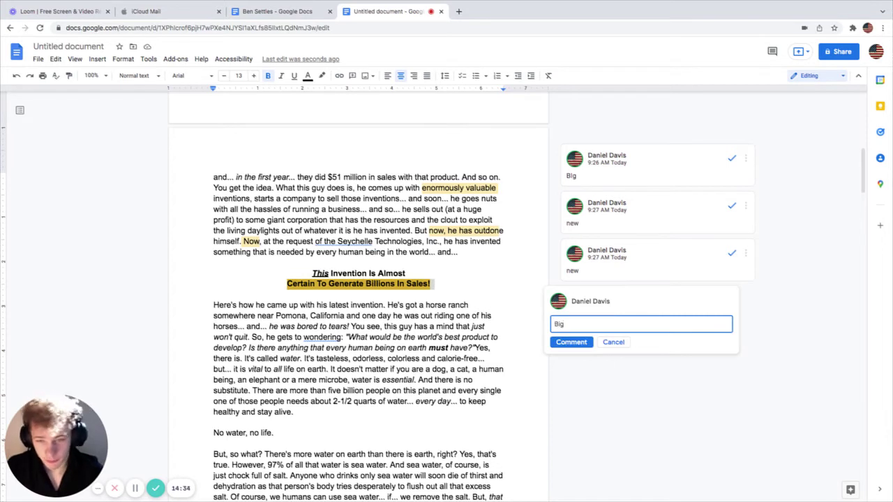
click(566, 341)
click(336, 292)
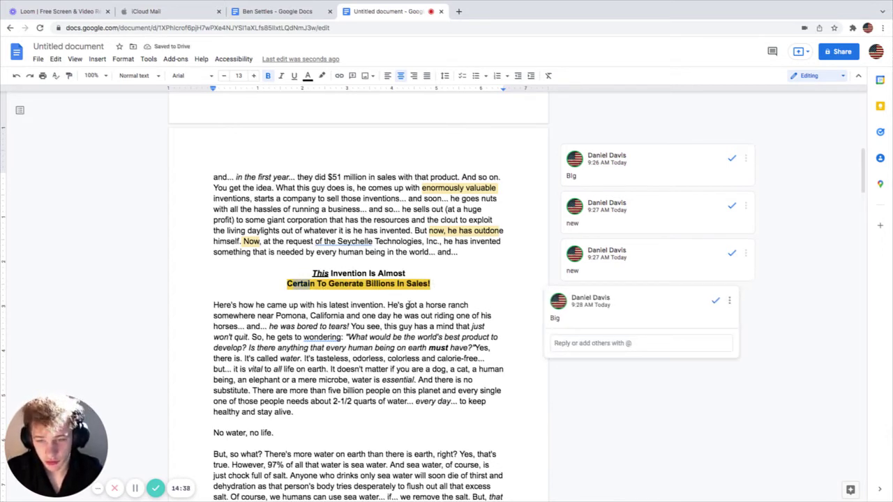
scroll(418, 327, up, 4)
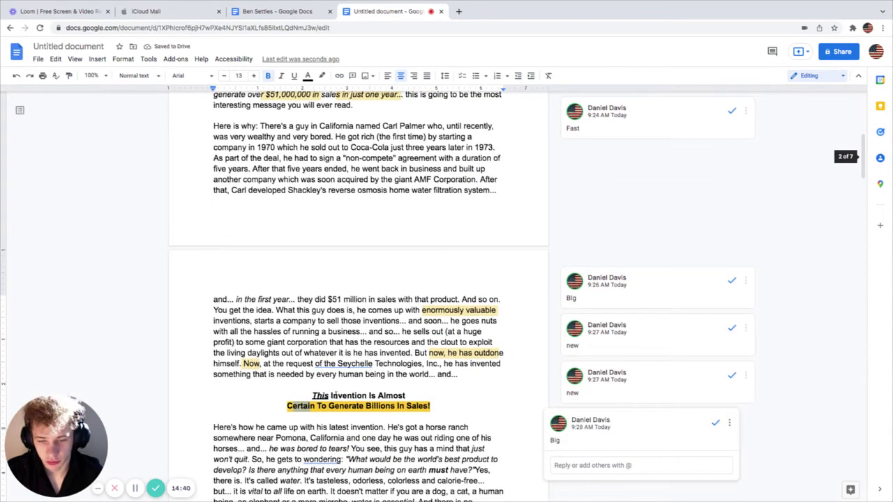
Step: Select 'Certain To' in the heading and switch to Suggesting mode
click(300, 406)
drag(300, 405, 332, 406)
right_click(308, 406)
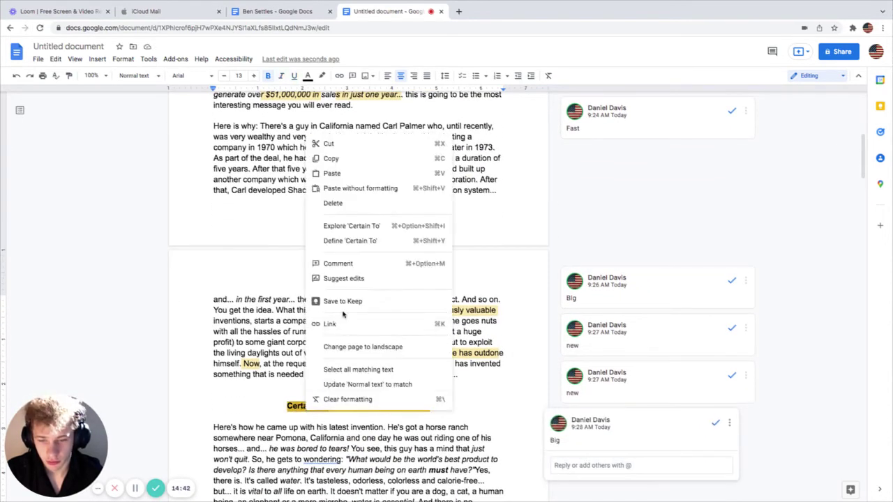
click(342, 276)
Step: Comment 'predictable' on the words 'Certain To'
right_click(314, 410)
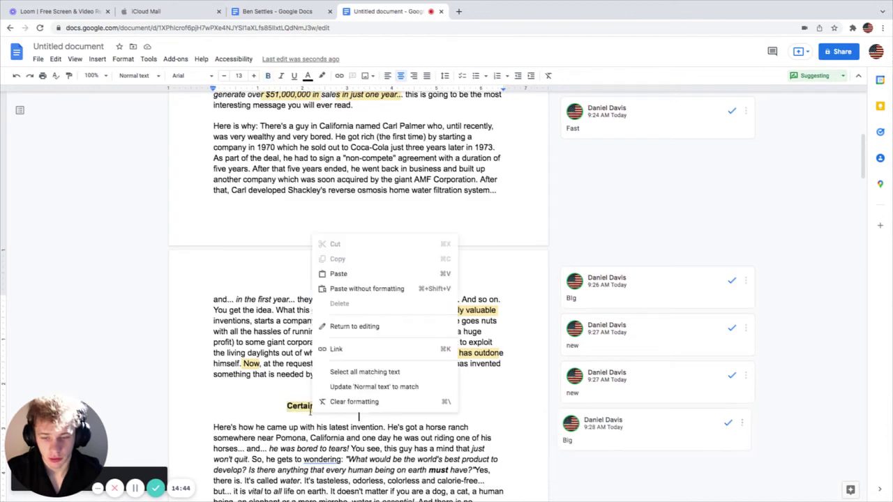
click(293, 407)
right_click(305, 406)
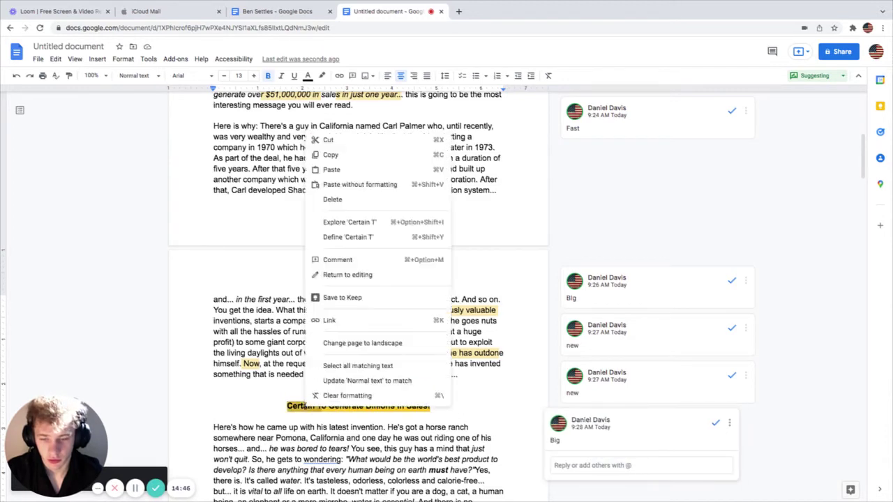
click(341, 257)
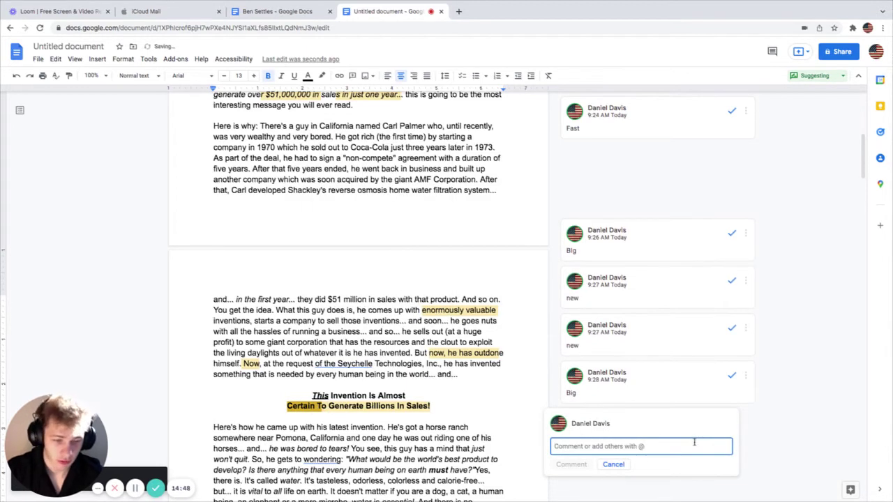
text(predictable)
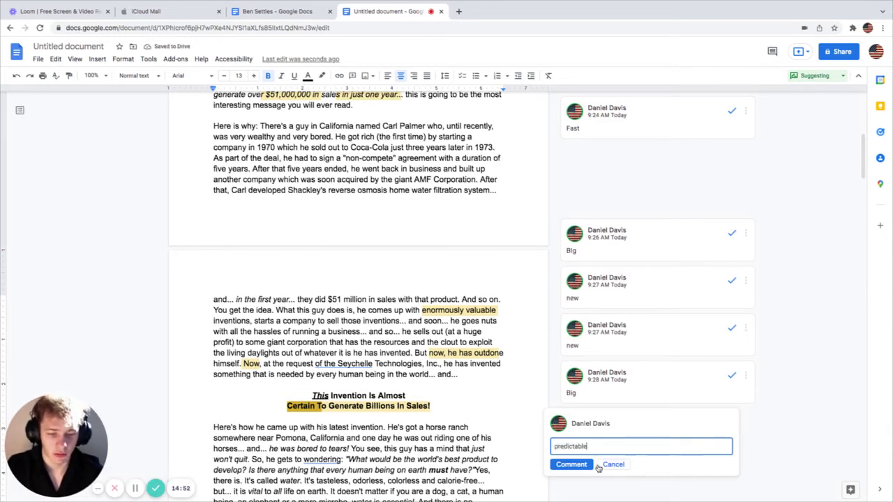
click(581, 464)
scroll(485, 435, down, 5)
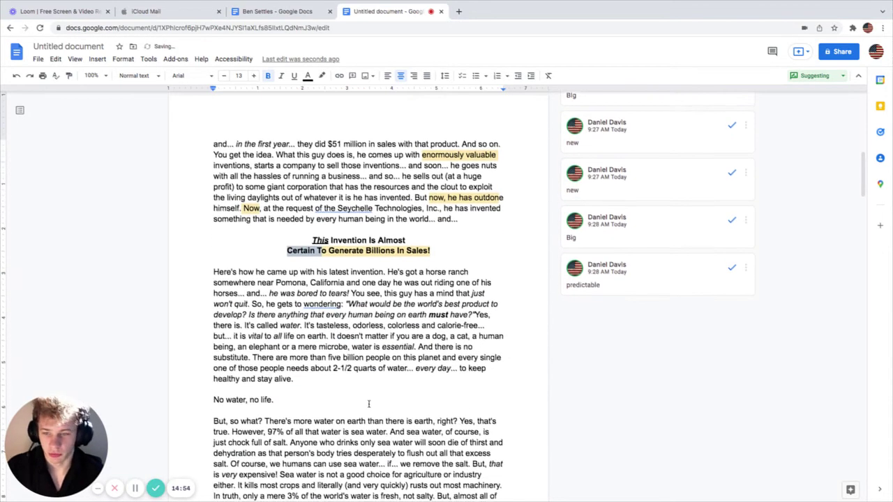
click(218, 374)
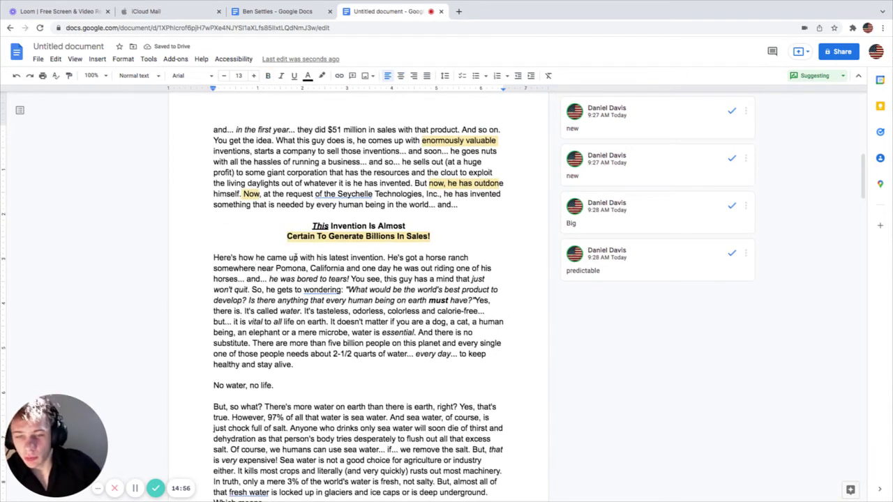
Step: Try moving the horse-ranch sentence after 'bored to tears', then undo the move
drag(298, 257, 470, 270)
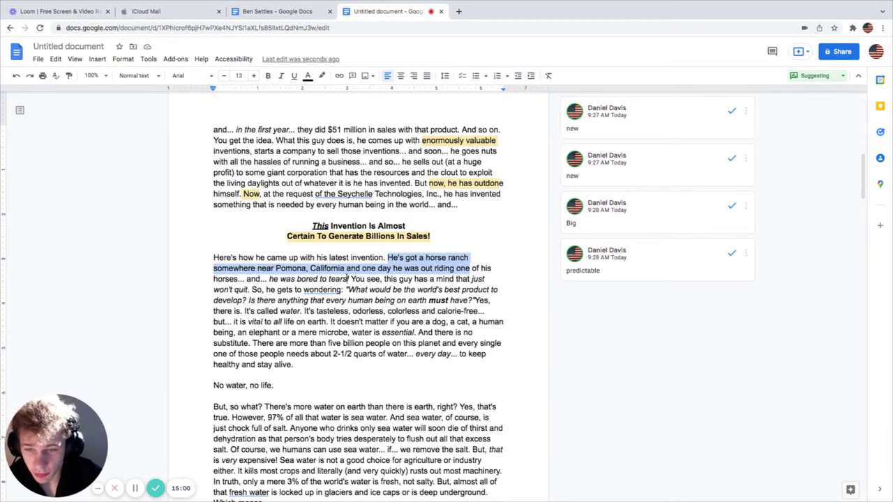
drag(259, 273, 346, 279)
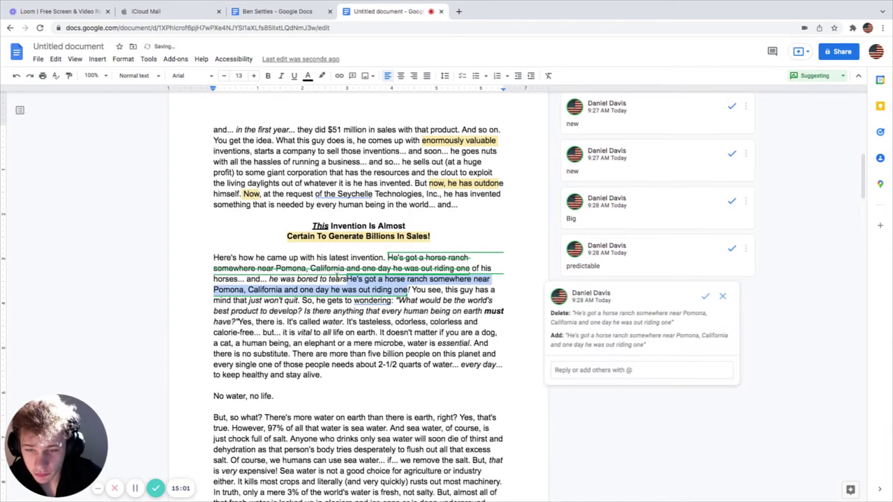
click(16, 75)
click(373, 302)
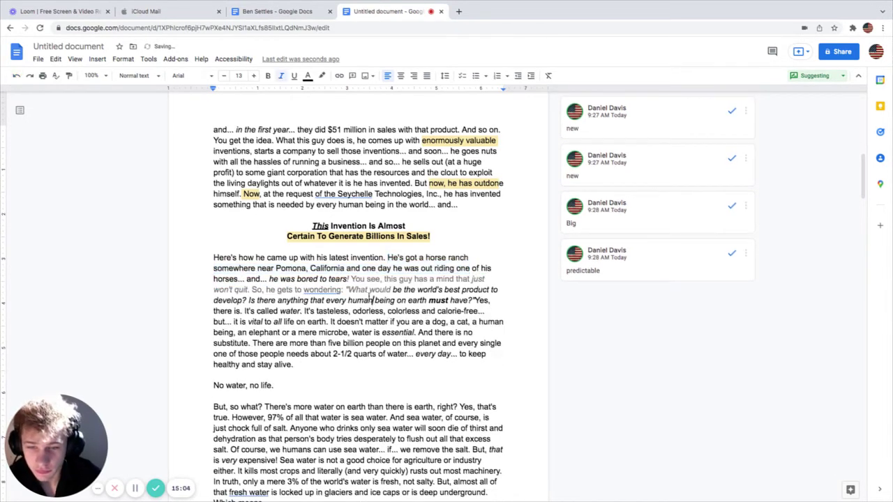
Step: Suggest italic formatting for 'So, he gets to wondering:'
drag(293, 268, 391, 272)
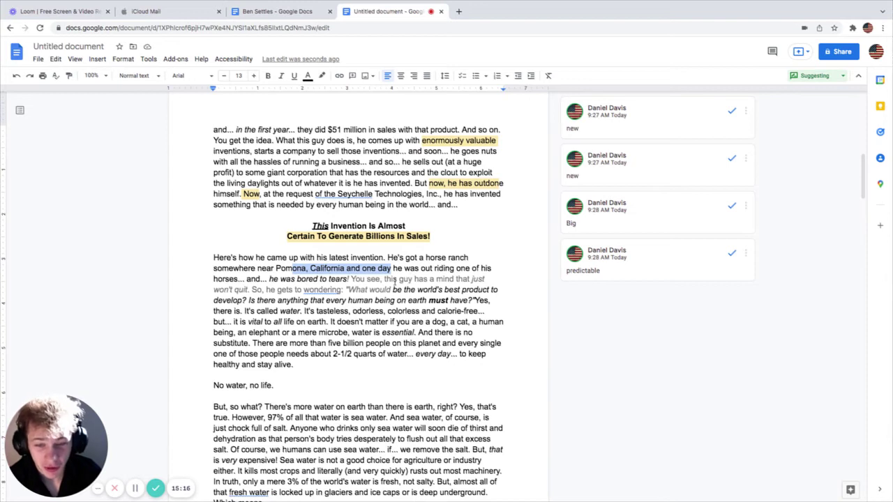
drag(234, 278, 347, 279)
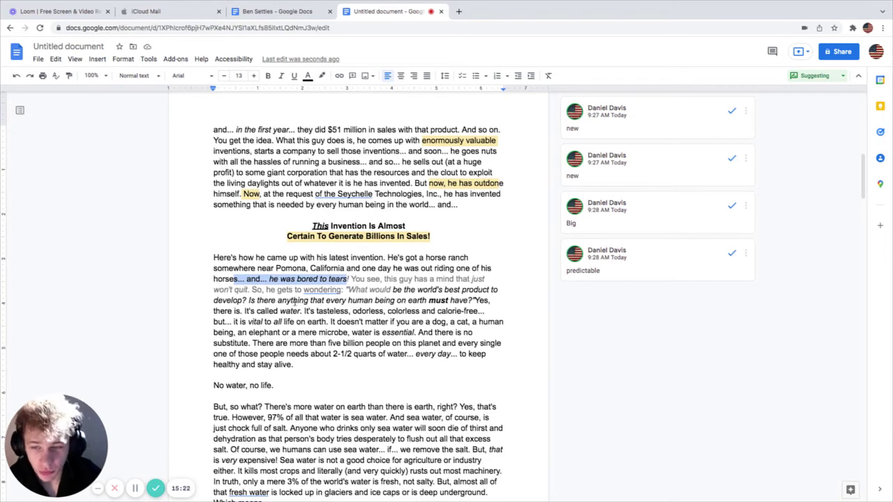
drag(243, 289, 349, 288)
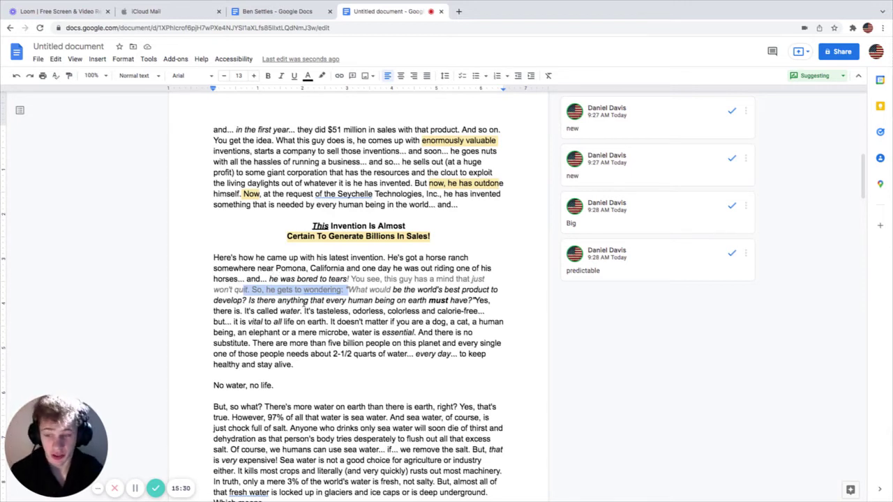
key(ctrl+i)
click(361, 302)
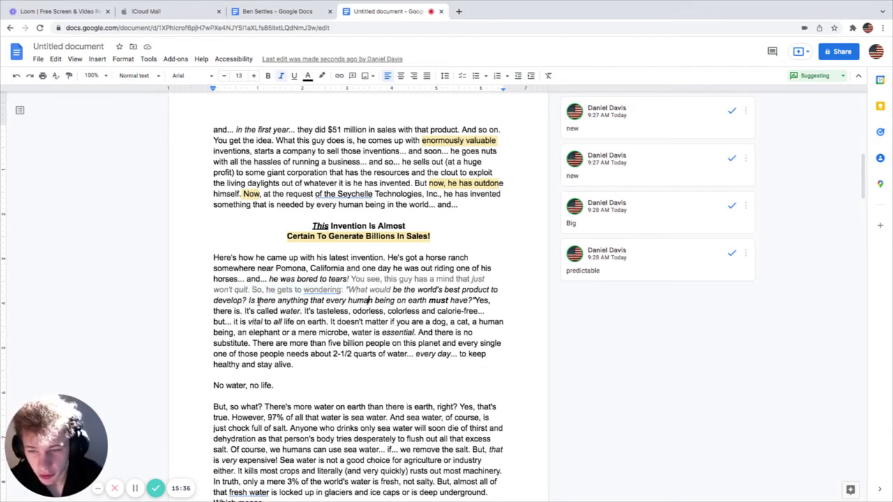
Step: Read on, marking phrases about all life on earth, five billion people and staying healthy
drag(257, 302, 448, 301)
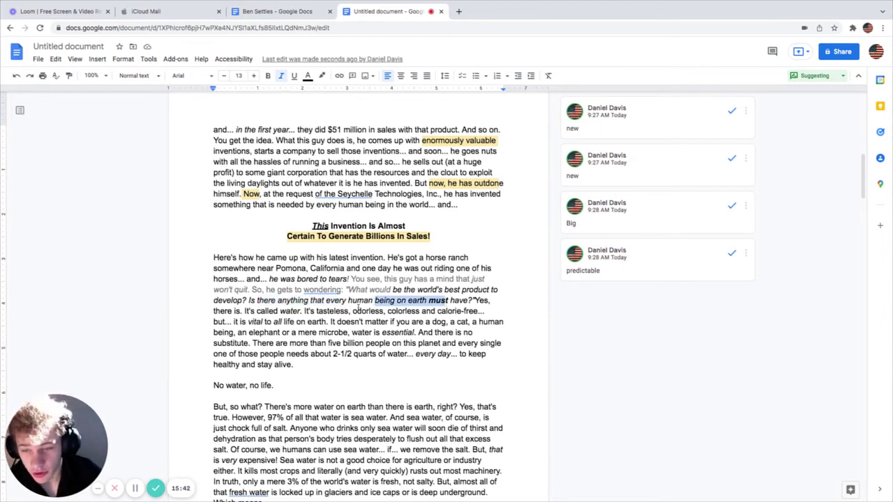
drag(264, 322, 377, 322)
click(396, 322)
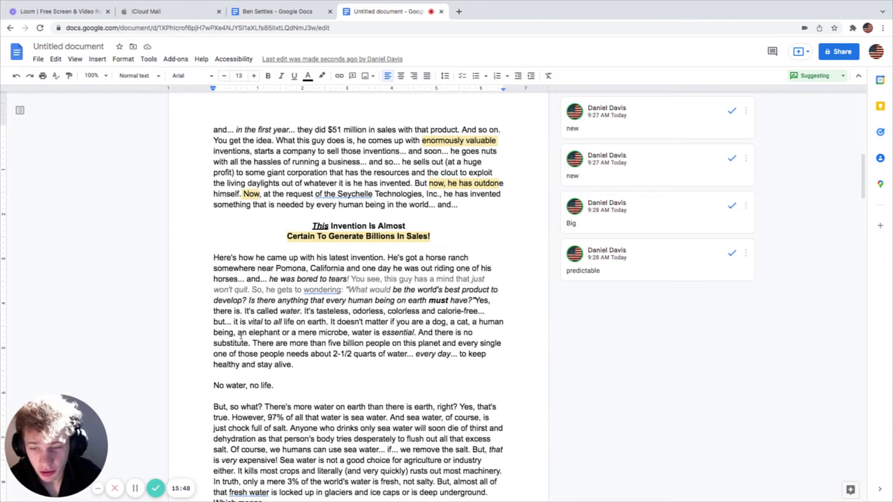
drag(242, 333, 314, 333)
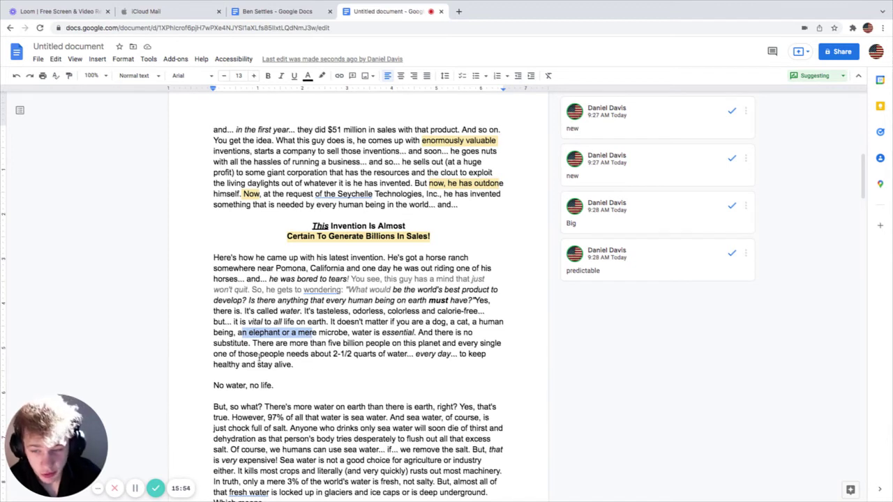
drag(271, 345, 364, 344)
click(380, 344)
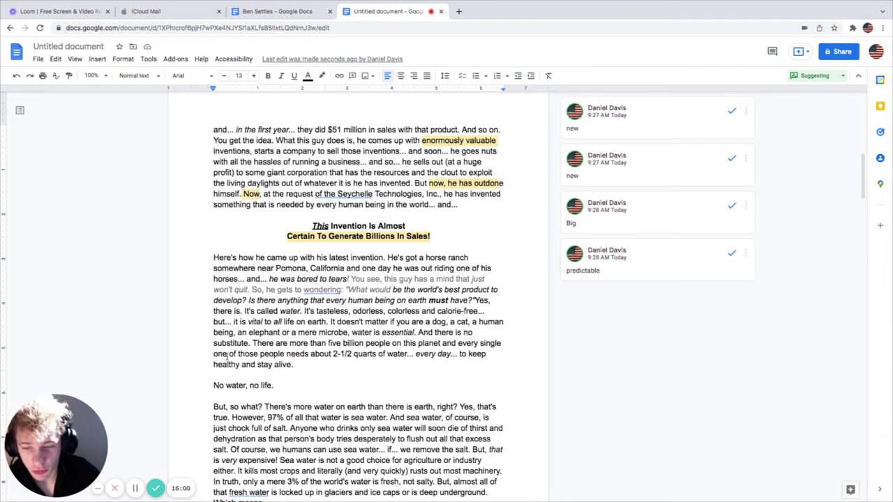
drag(227, 356, 468, 355)
drag(221, 364, 334, 377)
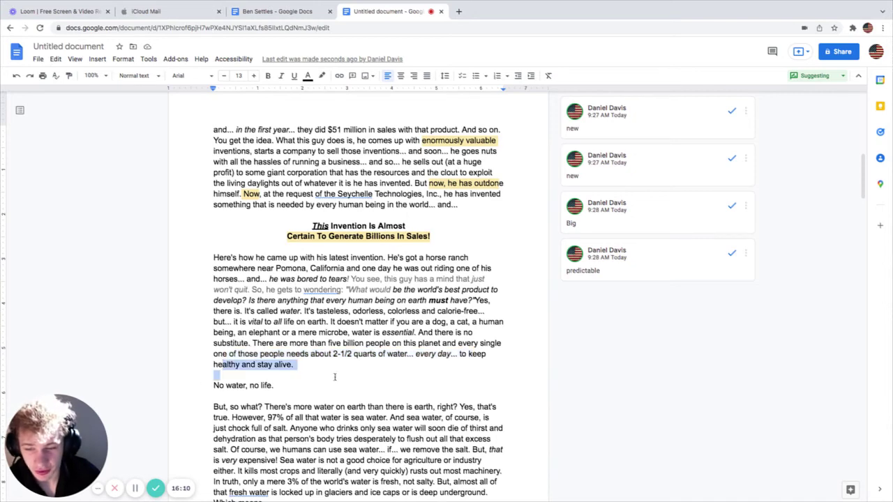
scroll(336, 377, down, 2)
scroll(336, 380, down, 1)
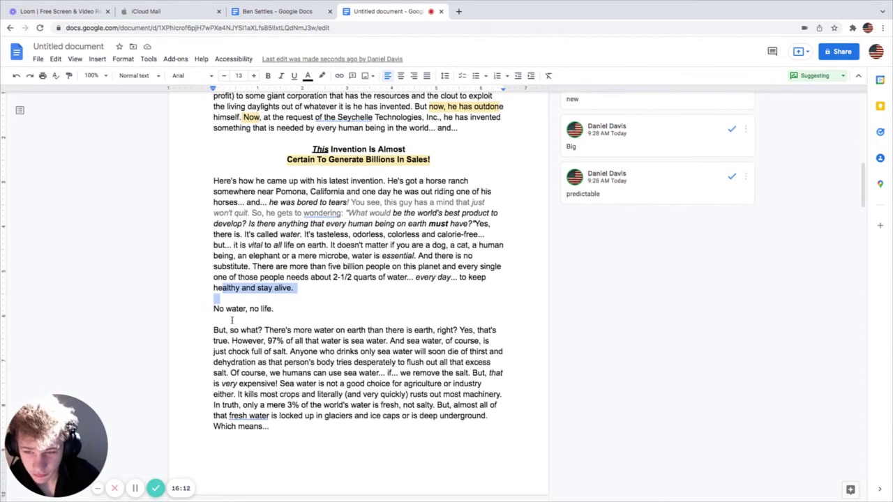
drag(217, 312, 277, 315)
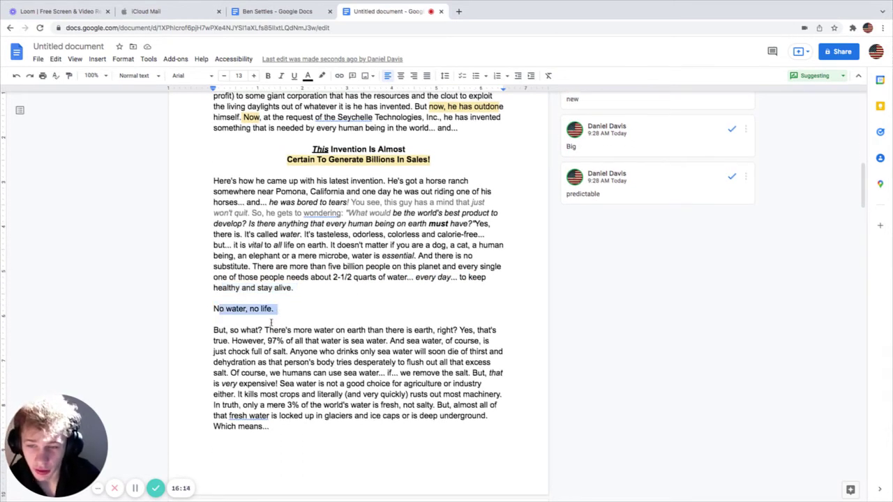
scroll(271, 319, down, 3)
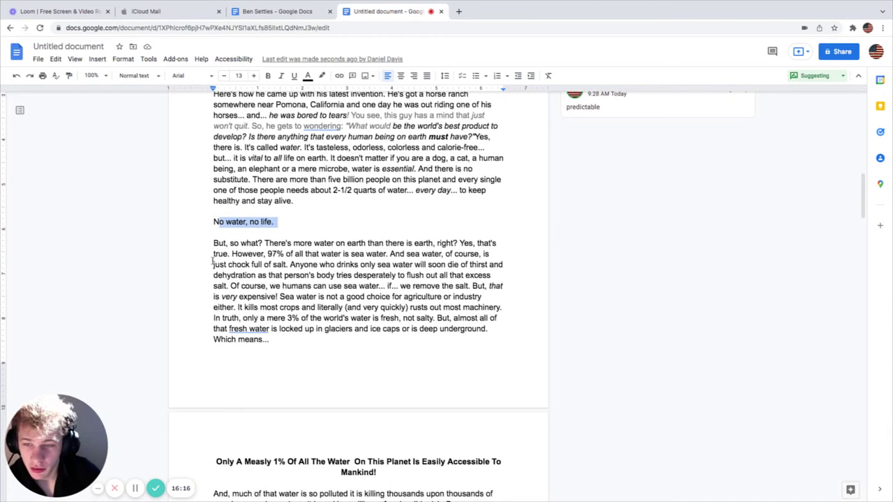
drag(214, 243, 441, 244)
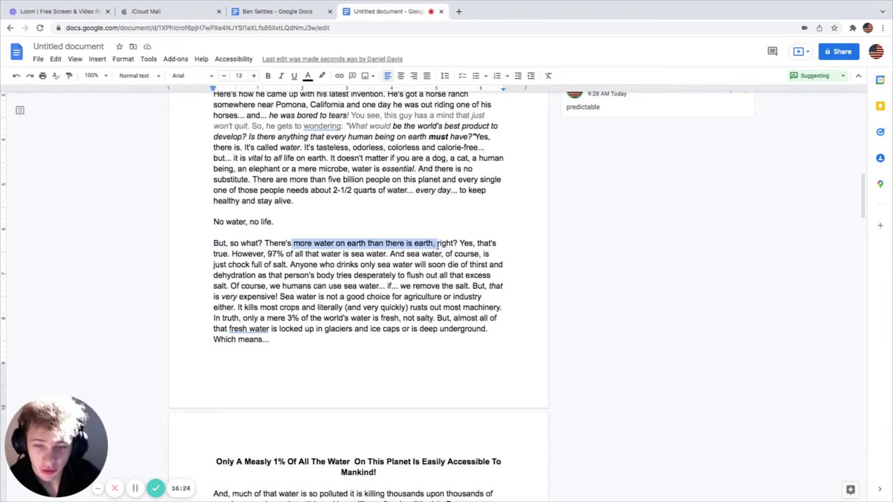
drag(440, 244, 462, 245)
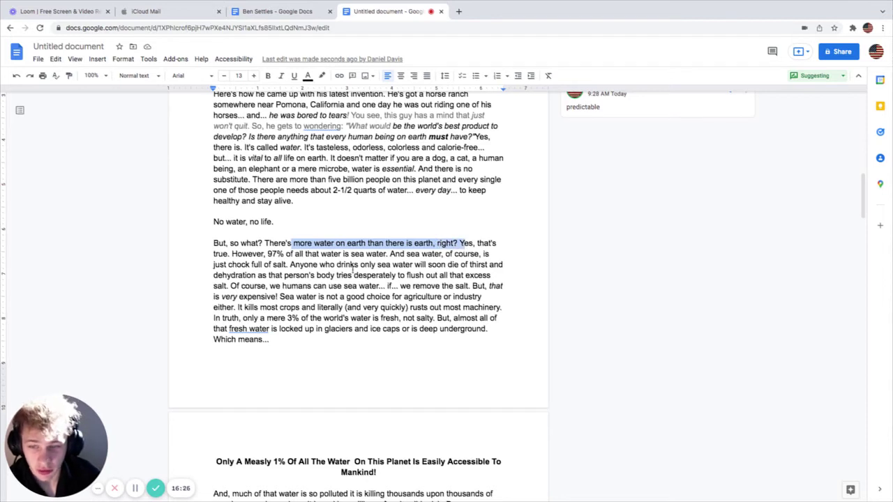
drag(226, 254, 385, 257)
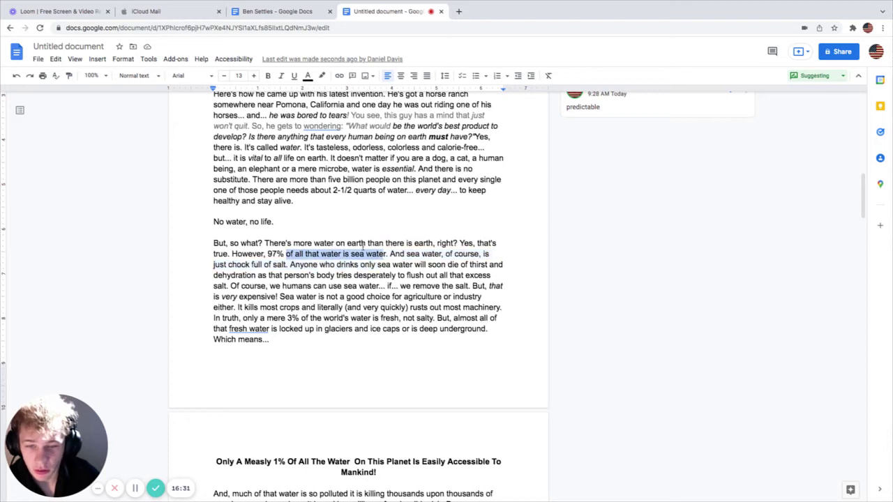
drag(228, 266, 311, 266)
click(274, 266)
drag(213, 266, 303, 266)
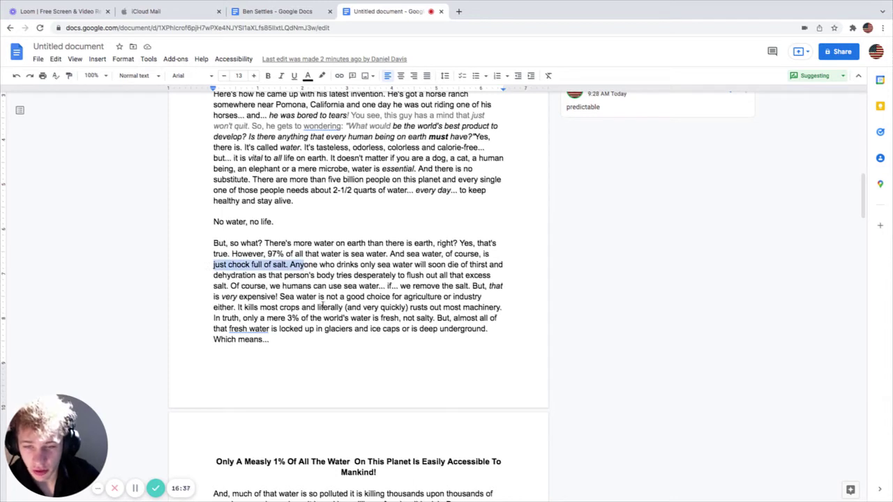
click(301, 275)
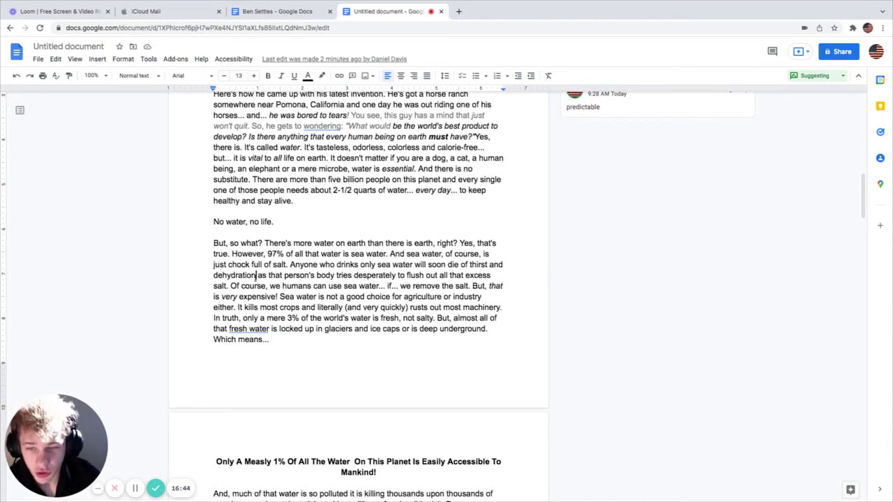
drag(257, 275, 464, 275)
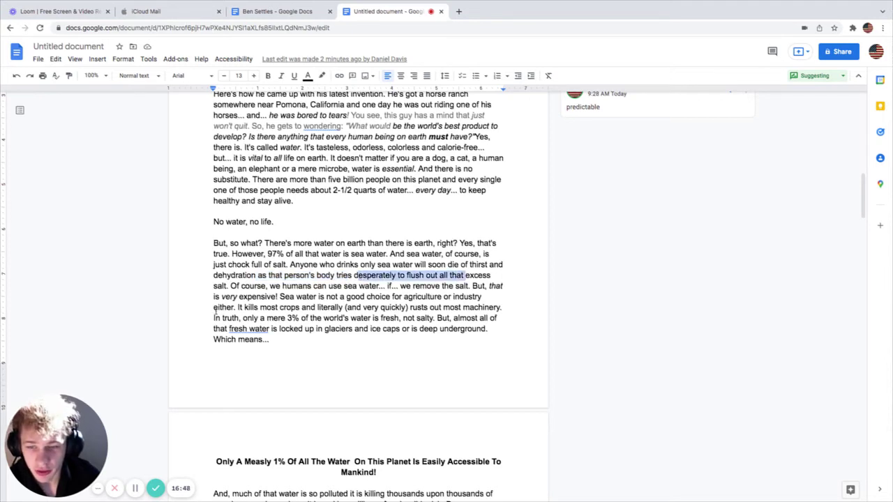
drag(238, 288, 296, 297)
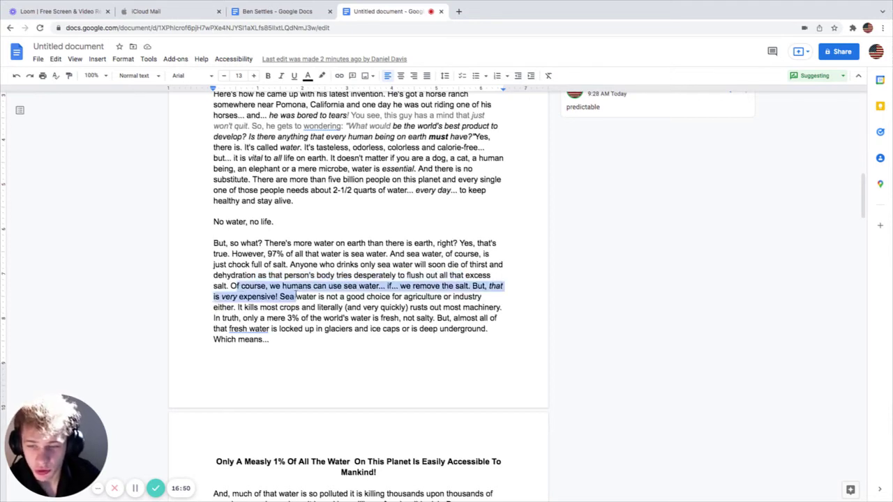
click(372, 287)
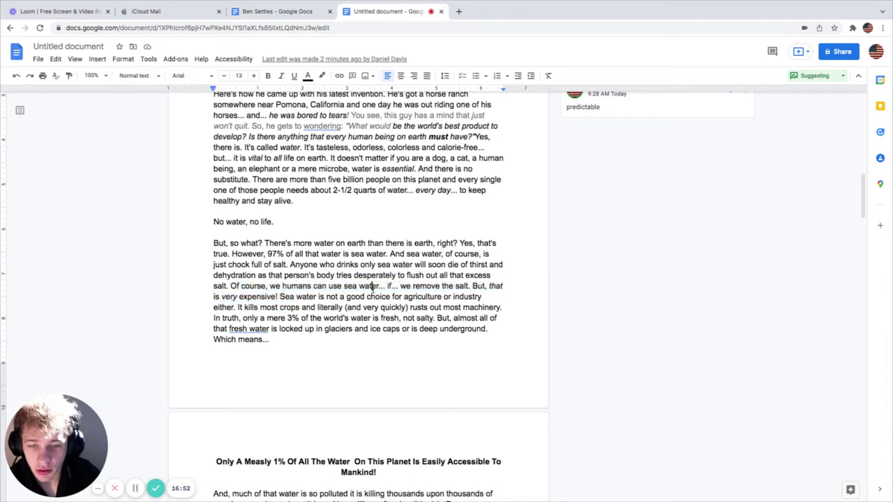
drag(215, 296, 471, 300)
click(336, 302)
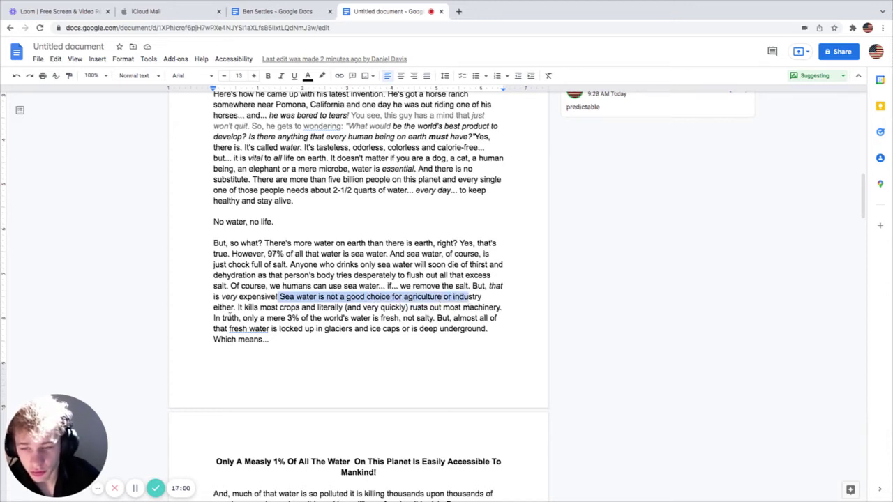
drag(231, 308, 348, 311)
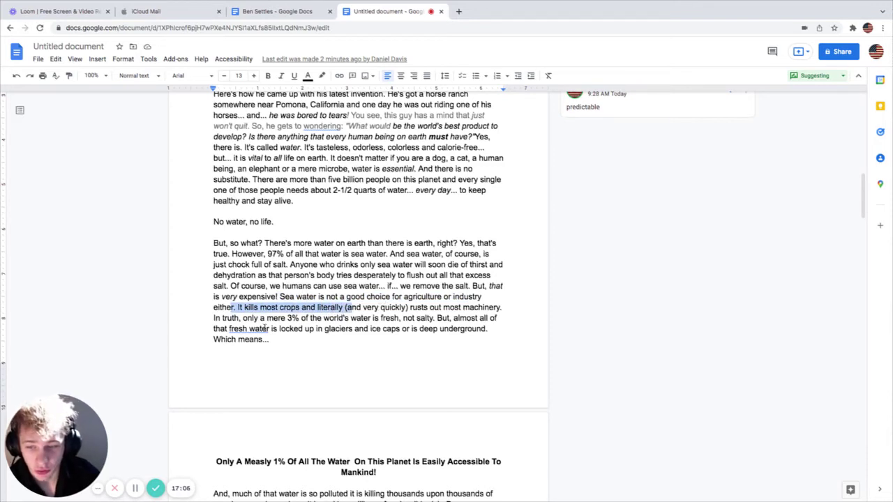
drag(226, 319, 435, 319)
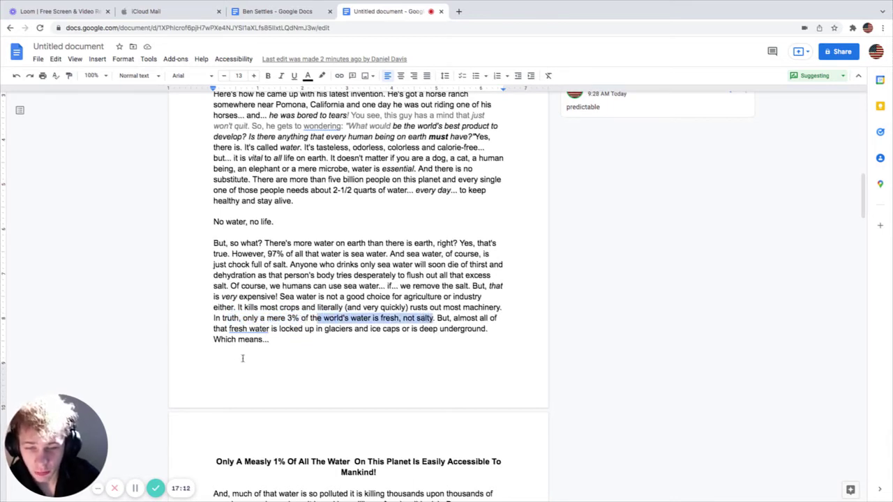
drag(220, 329, 473, 329)
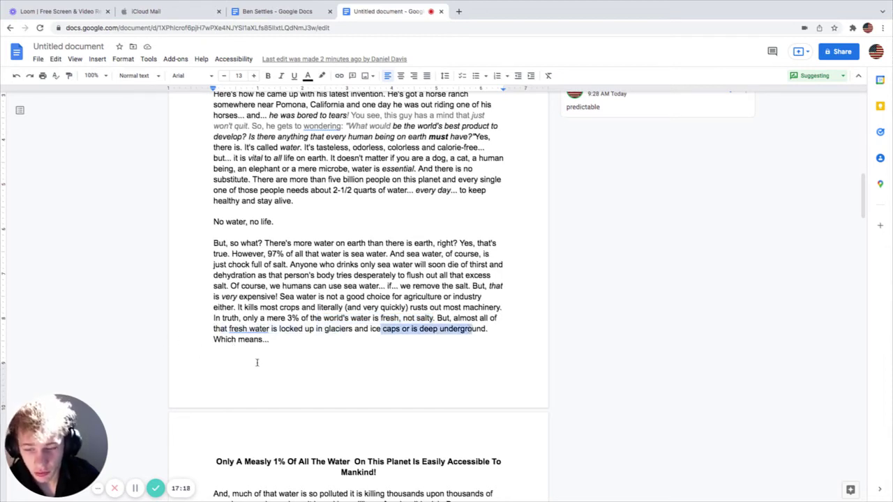
scroll(289, 353, down, 1)
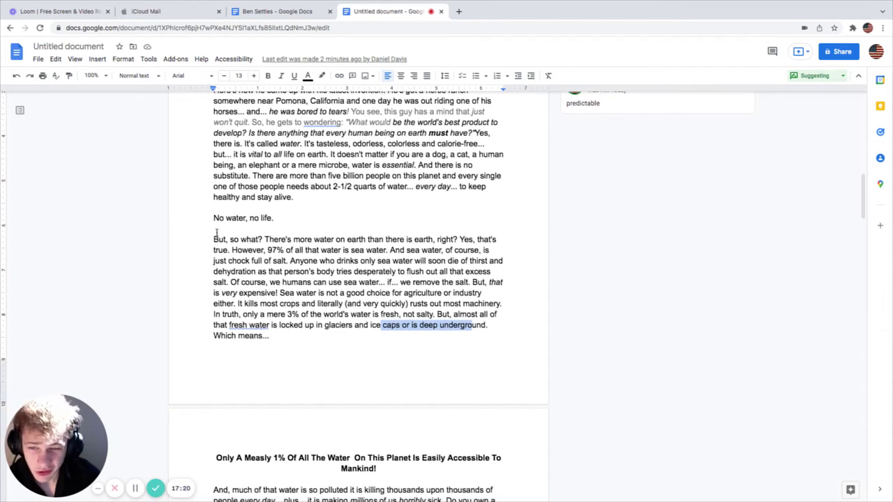
drag(217, 238, 315, 338)
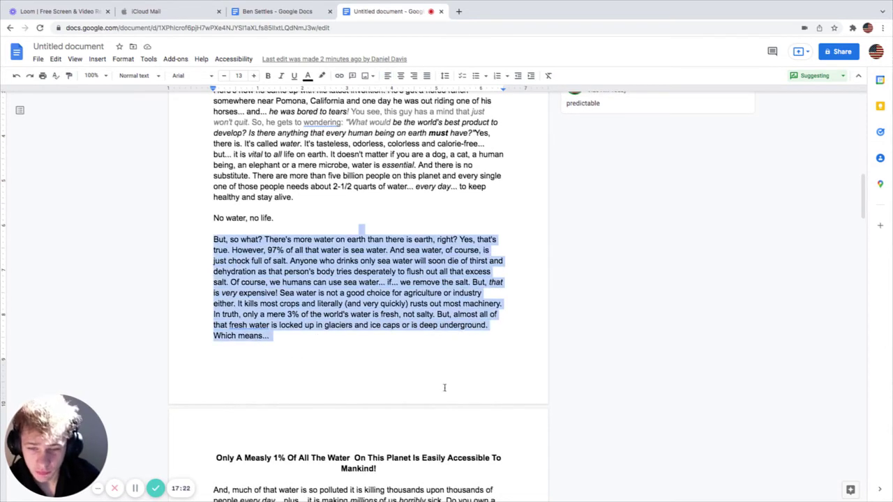
scroll(424, 377, down, 1)
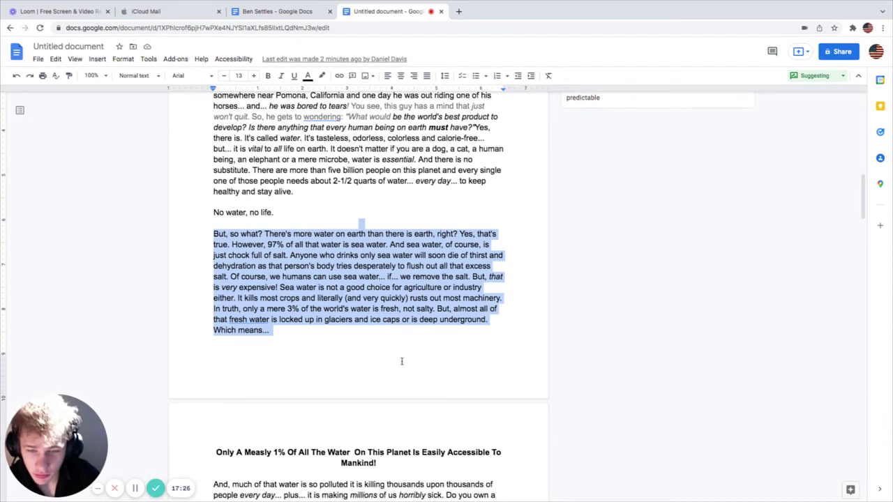
drag(455, 309, 480, 309)
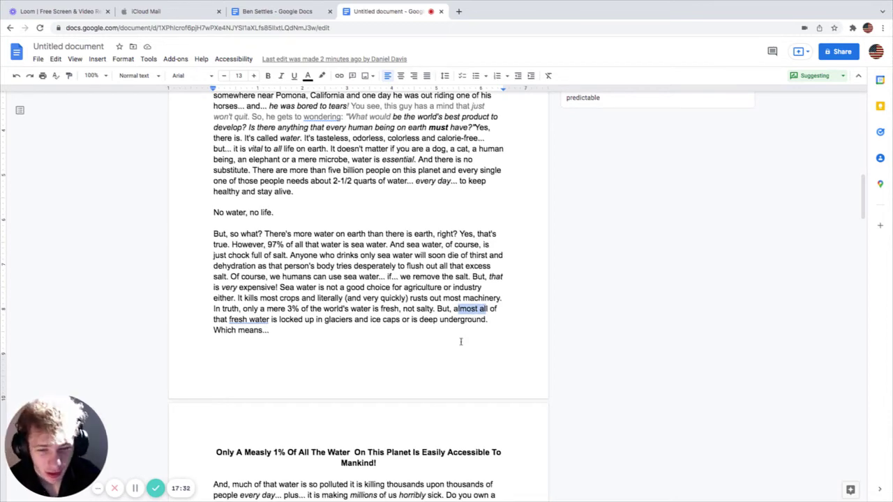
Step: Comment 'only' on 'almost all' in the fresh-water sentence
scroll(460, 342, down, 1)
scroll(459, 342, up, 15)
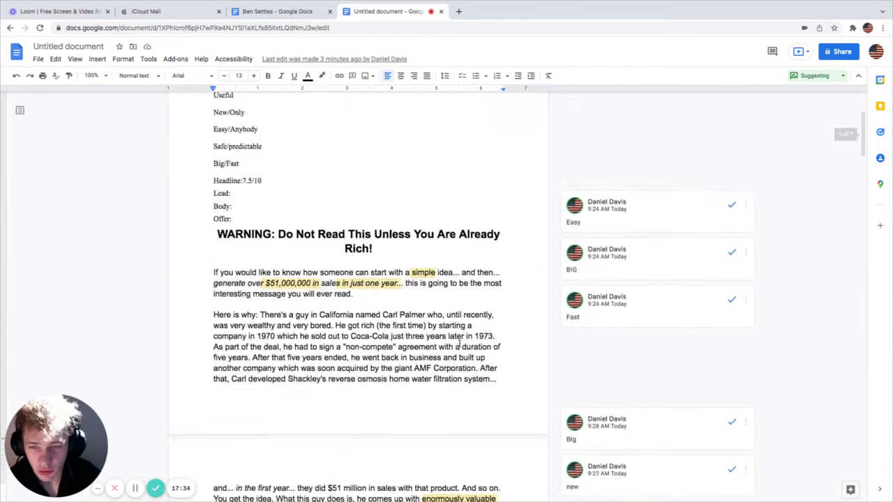
scroll(459, 343, down, 7)
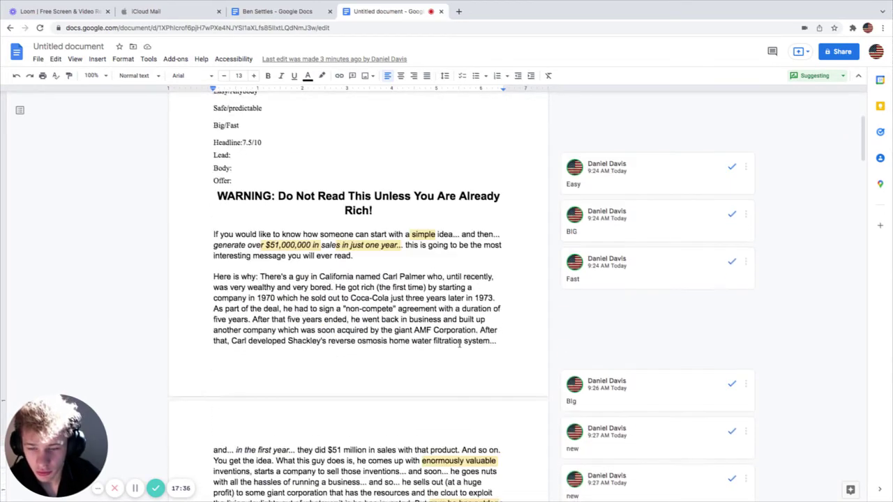
scroll(460, 349, down, 4)
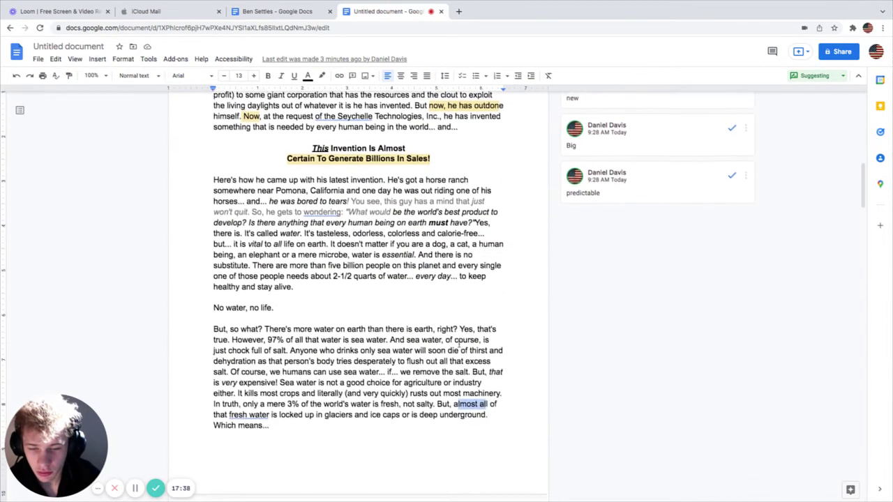
right_click(480, 397)
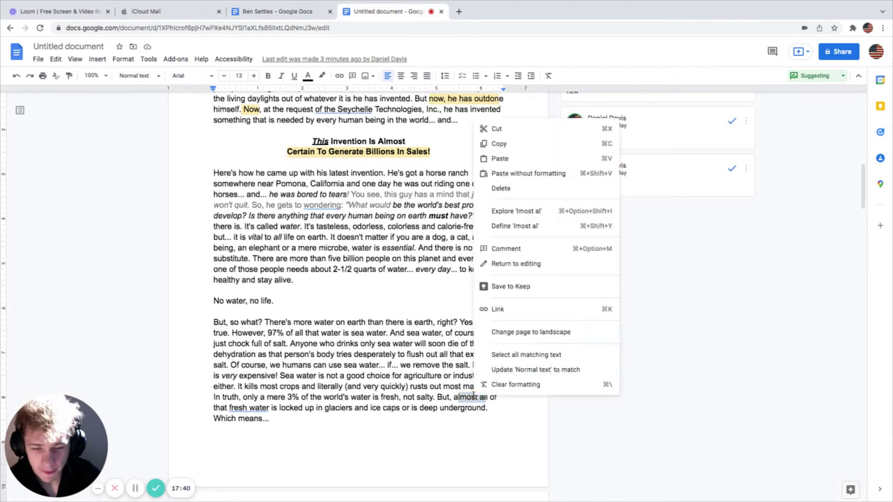
click(516, 246)
text(only)
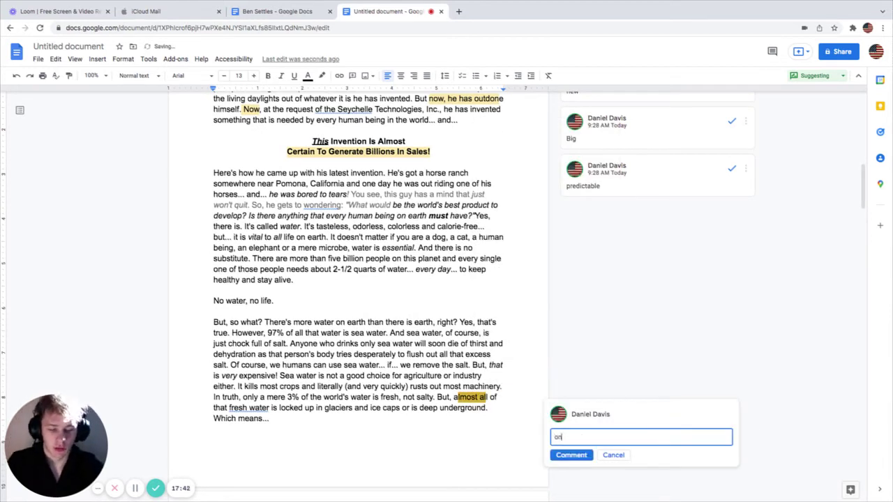
click(586, 457)
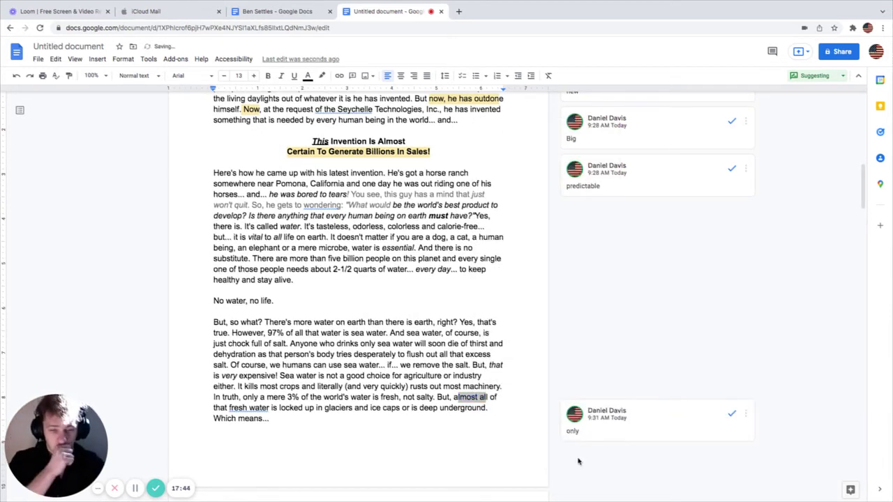
Step: Comment 'only' on the words 'Only A' in the 1% heading
scroll(378, 413, down, 5)
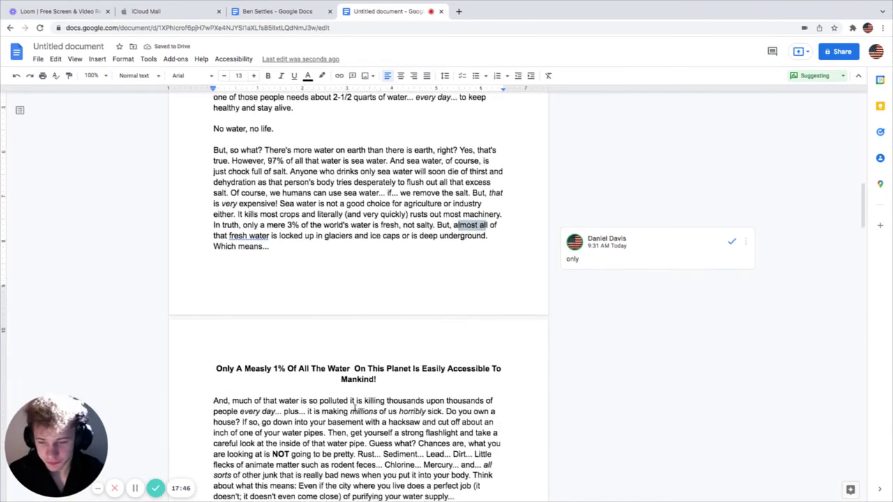
drag(216, 361, 501, 368)
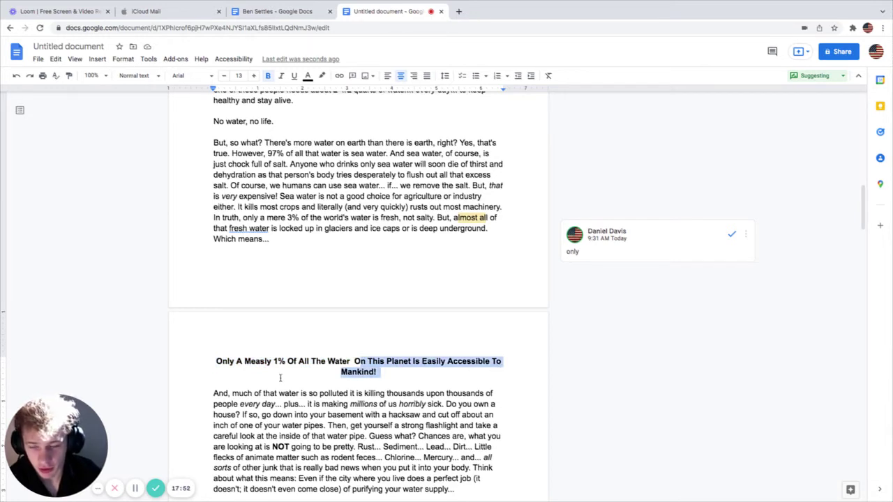
drag(272, 363, 308, 363)
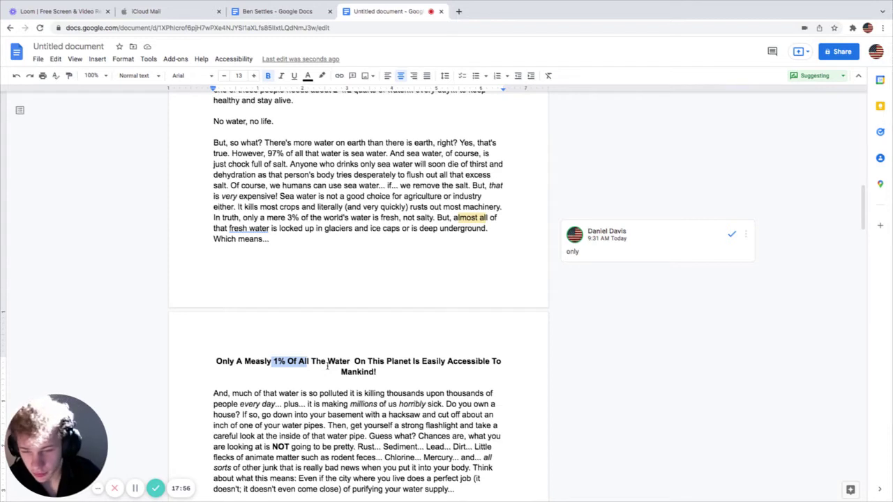
click(432, 363)
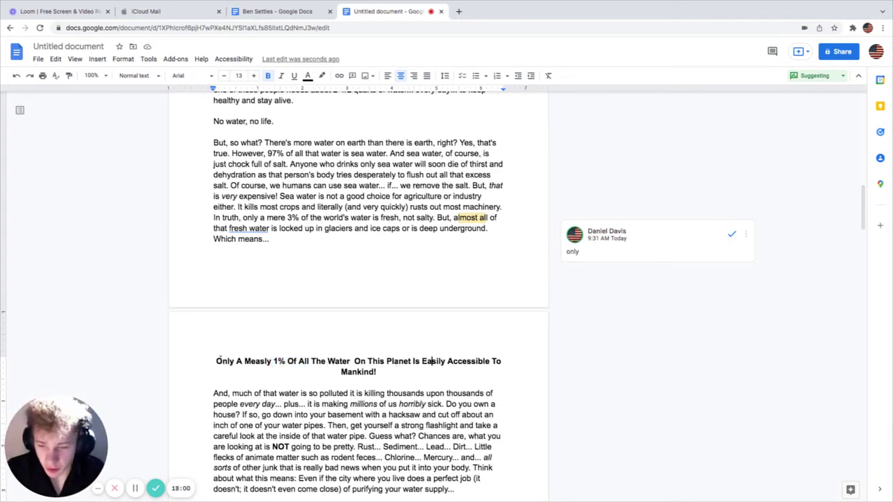
drag(217, 362, 243, 363)
right_click(243, 362)
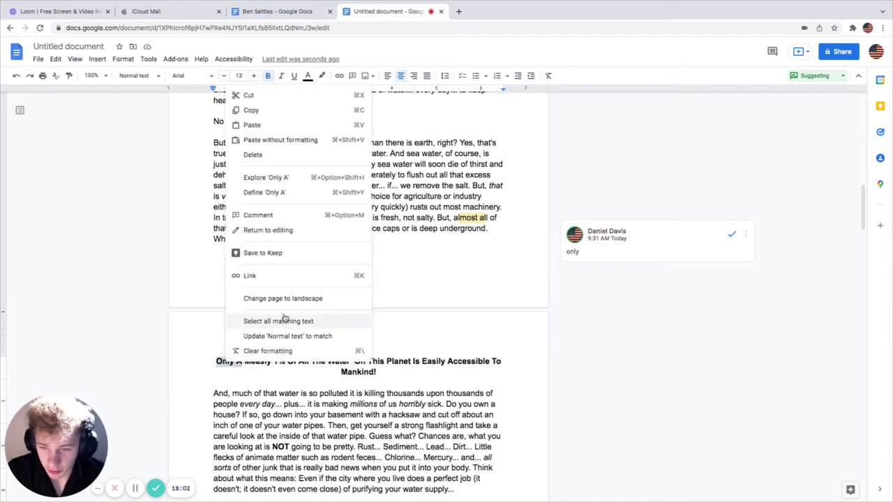
click(269, 216)
text(only)
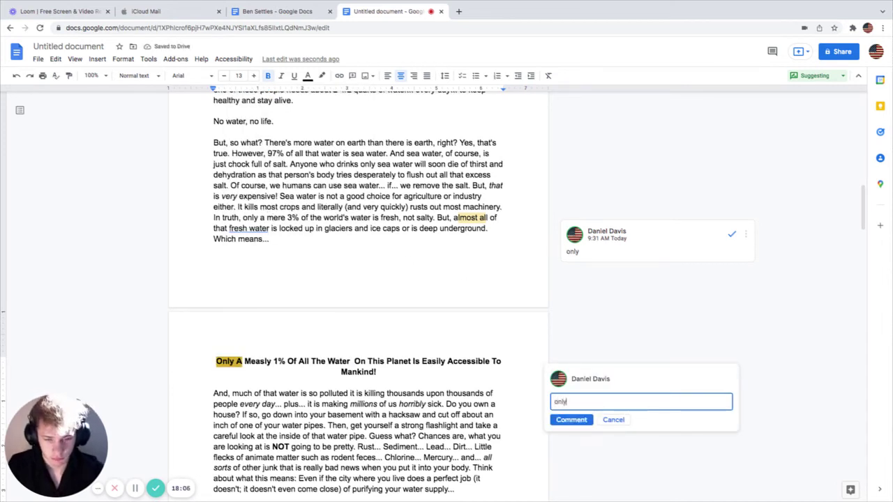
click(576, 421)
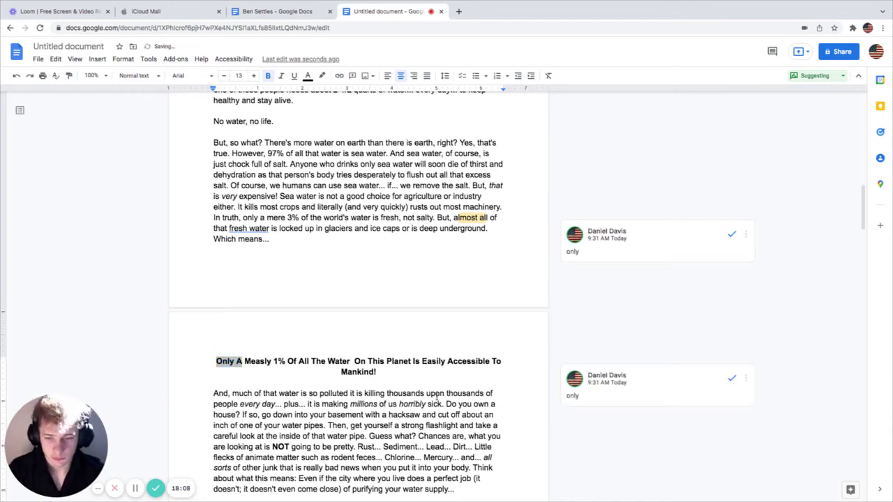
scroll(436, 397, down, 2)
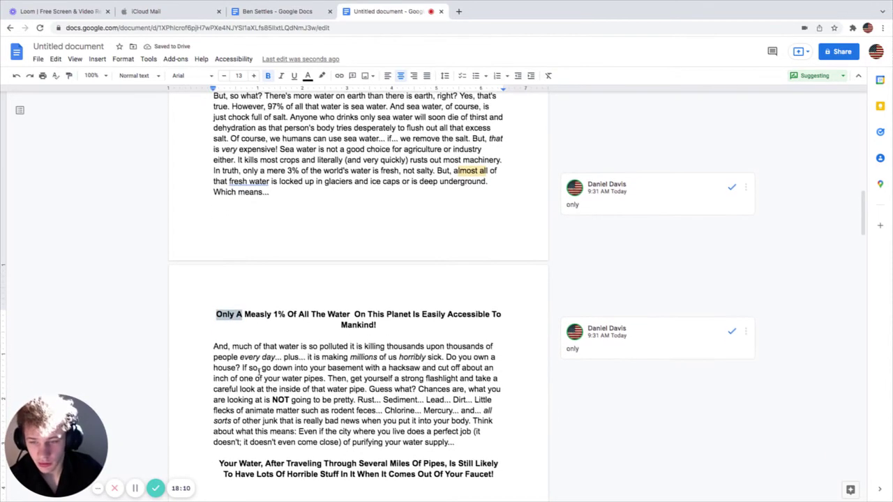
Step: Mark 'people every day', 'plus' and the phrase about making millions sick
drag(269, 347, 463, 347)
click(371, 347)
drag(215, 358, 280, 357)
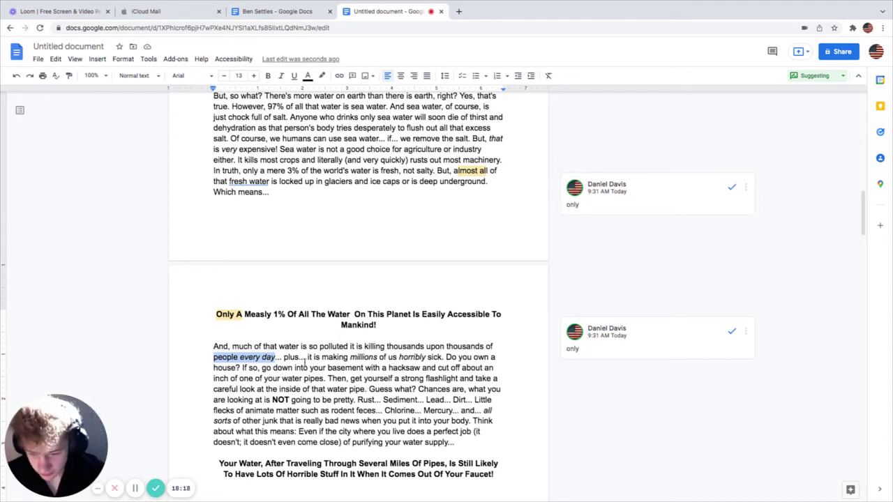
drag(277, 358, 301, 358)
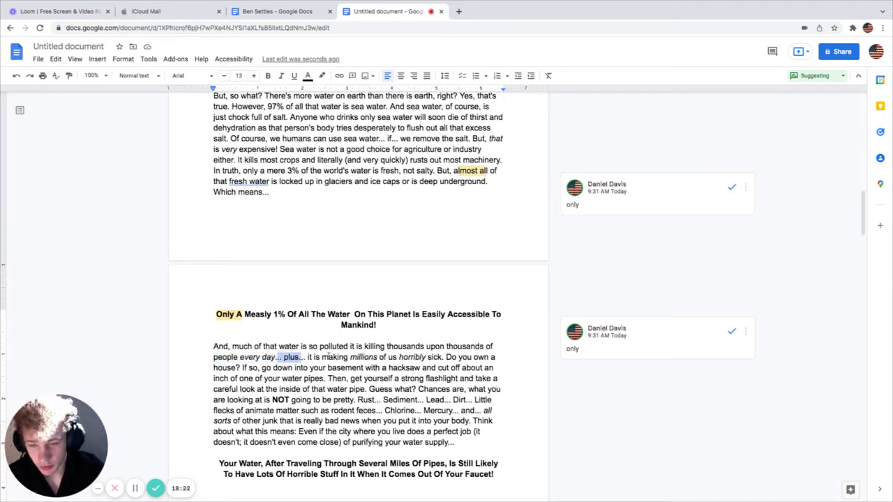
drag(333, 357, 447, 367)
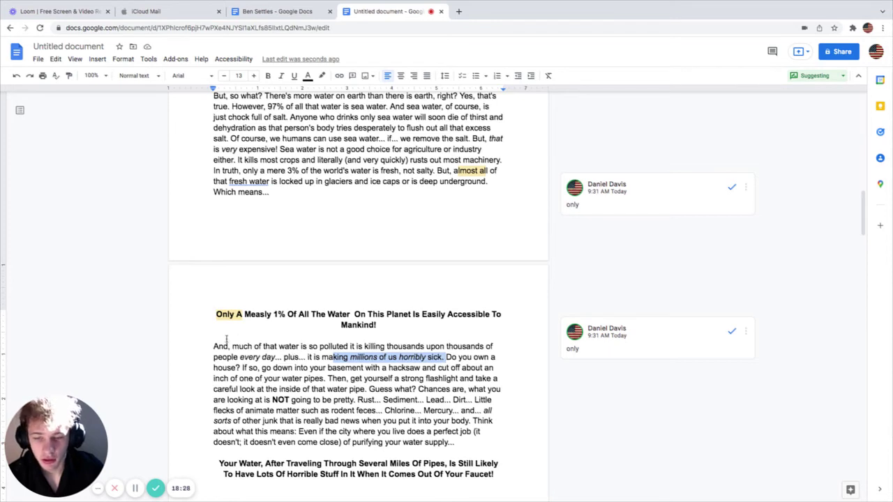
Step: Select the paragraph's opening, then the pipe sentence ending 'look at the inside of that water pipe'
drag(213, 346, 442, 358)
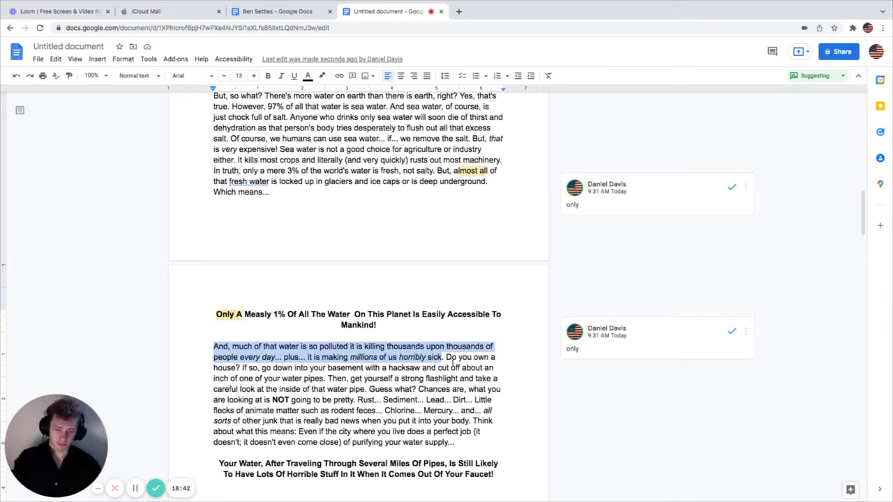
click(451, 368)
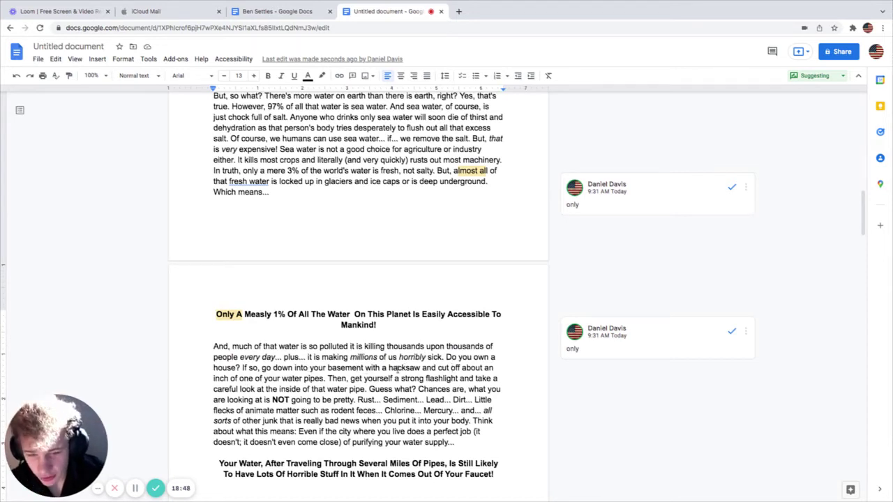
double_click(234, 381)
drag(284, 378, 457, 378)
drag(240, 389, 364, 390)
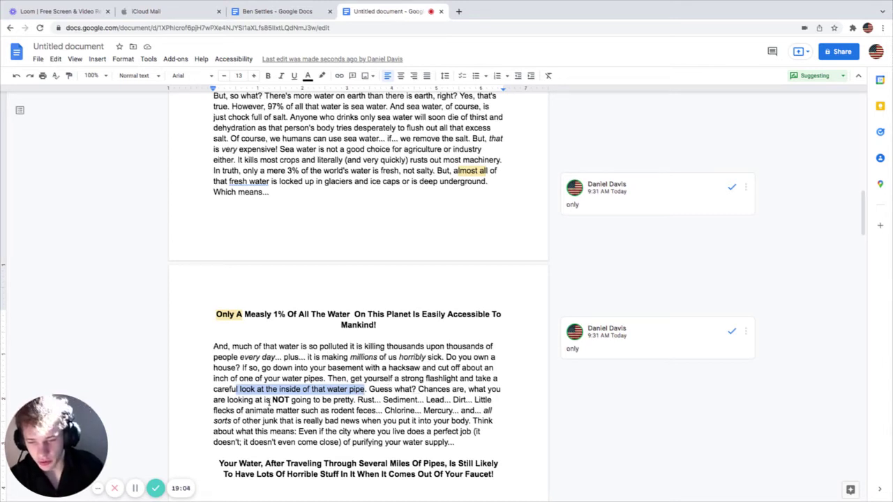
Step: Select the key phrases 'NOT going to be pretty', 'Chlorine', 'you put it into your body' and 'Even if the city where you live does a perfect'
drag(271, 400, 363, 400)
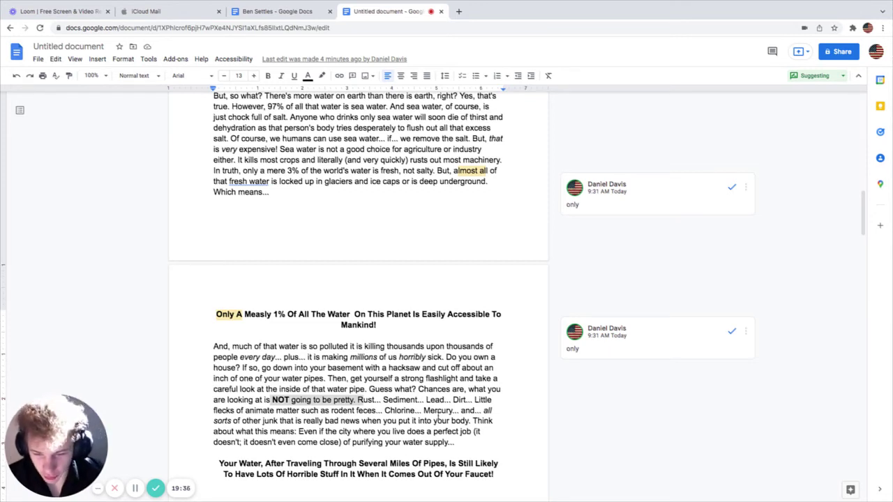
click(350, 378)
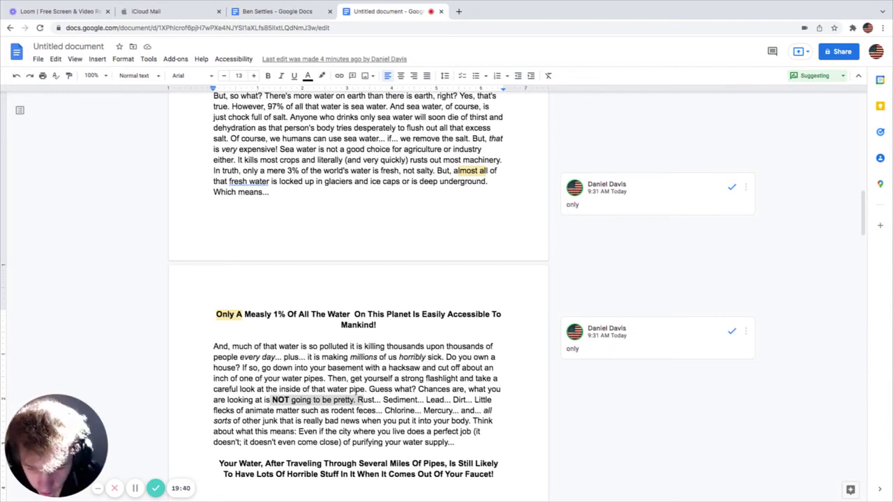
drag(214, 400, 355, 401)
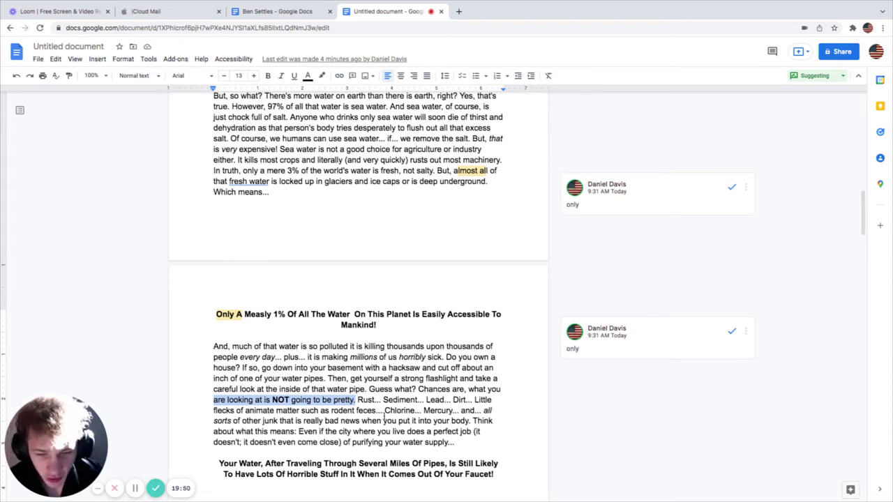
drag(384, 411, 413, 411)
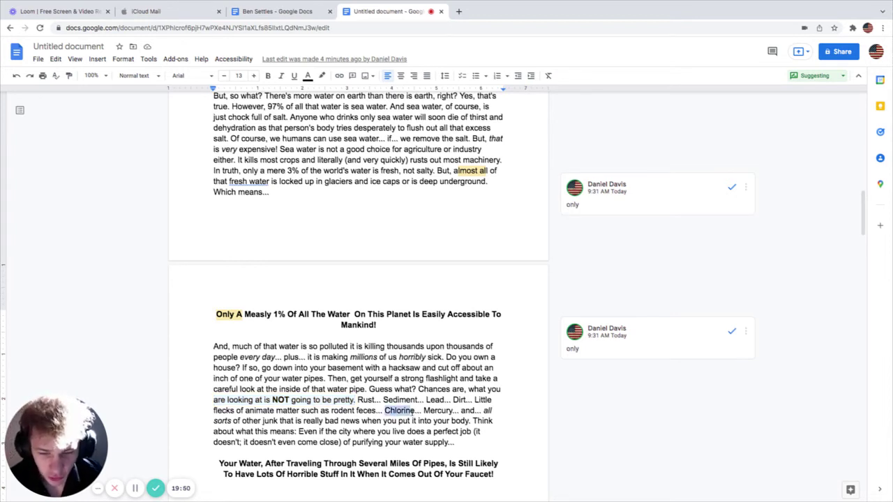
drag(242, 422, 361, 421)
click(295, 422)
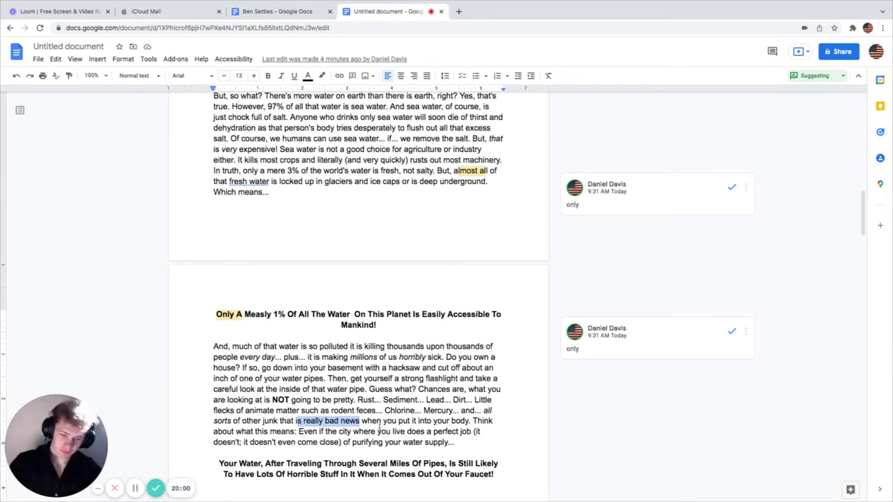
drag(377, 423, 471, 422)
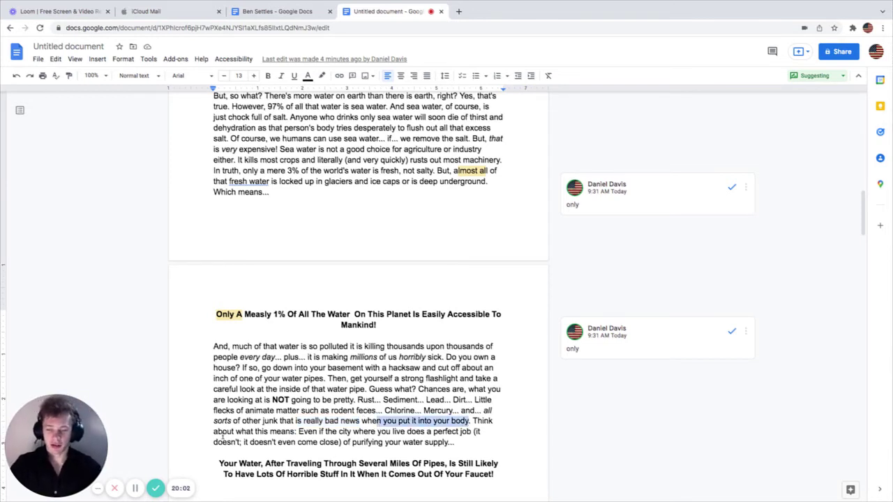
drag(222, 433, 464, 435)
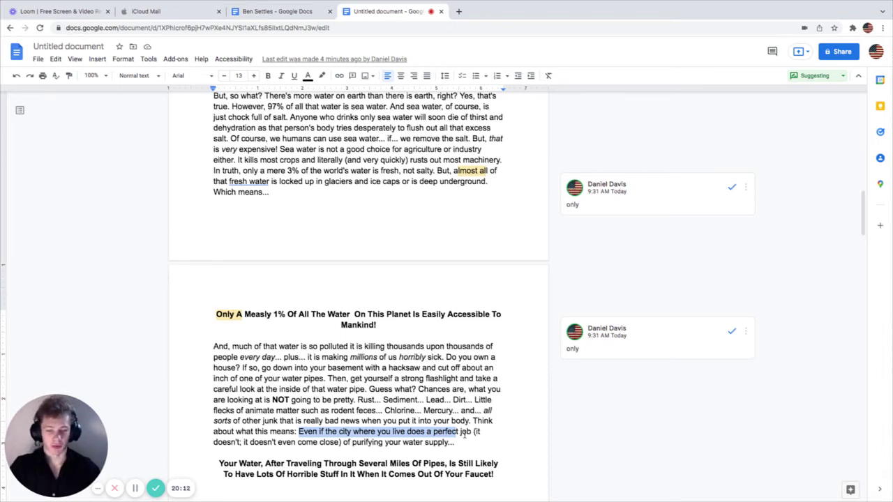
scroll(471, 449, down, 3)
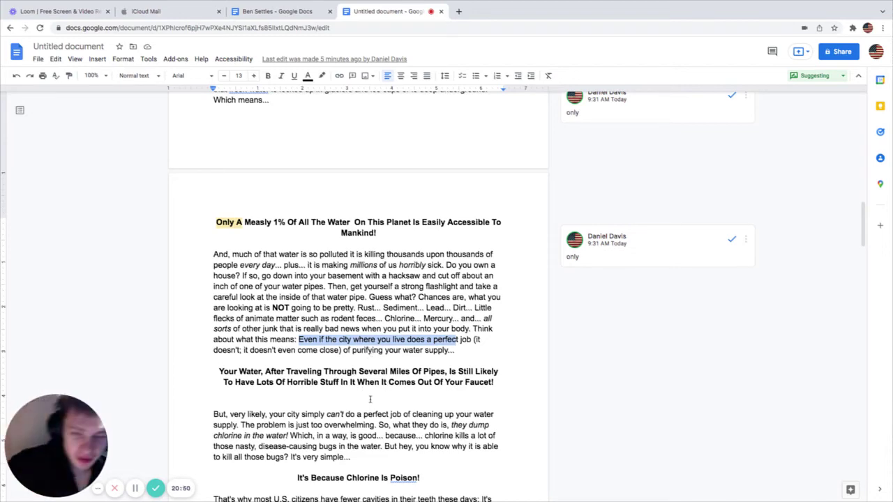
Step: Select parts of the faucet headline, including 'Through Several Miles Of Pipes' and 'Horrible Stuff In It'
scroll(352, 405, down, 1)
scroll(352, 406, down, 3)
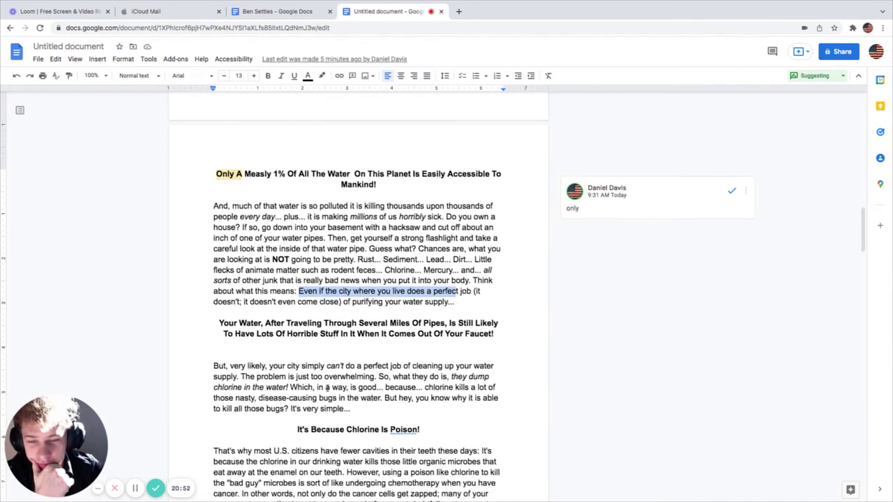
drag(311, 299, 473, 299)
click(227, 314)
drag(224, 307, 482, 309)
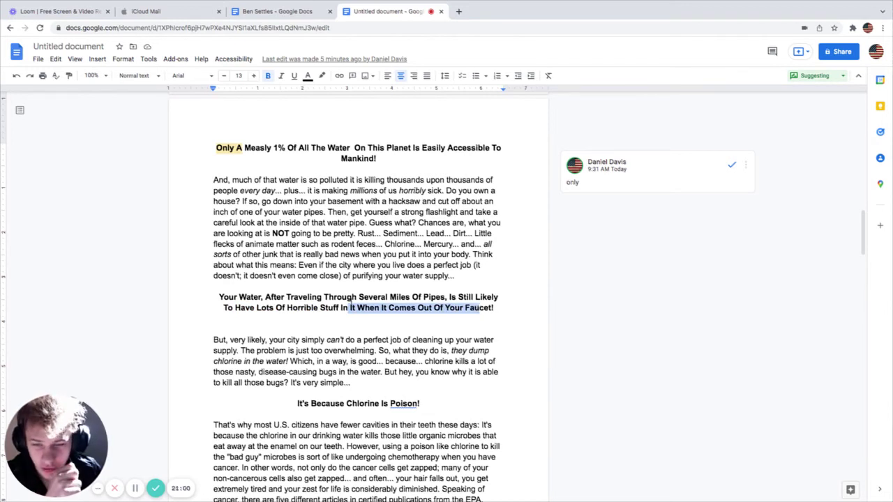
drag(317, 298, 486, 299)
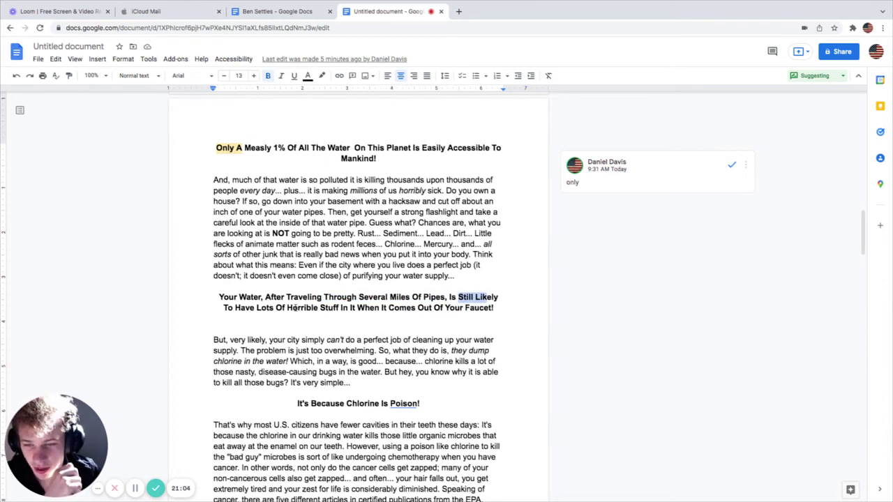
drag(250, 308, 482, 307)
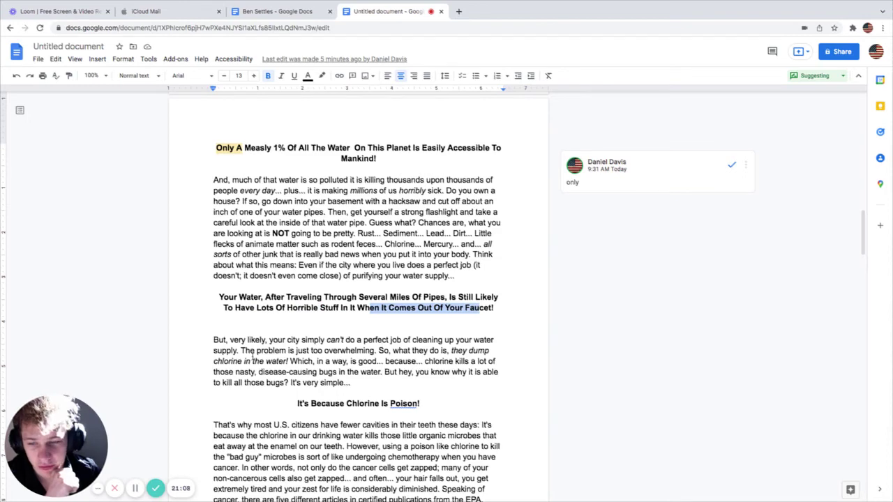
Step: Select chlorine-paragraph phrases such as 'can't do a perfect job' and 'The problem is just too overwhelming.'
scroll(251, 356, down, 3)
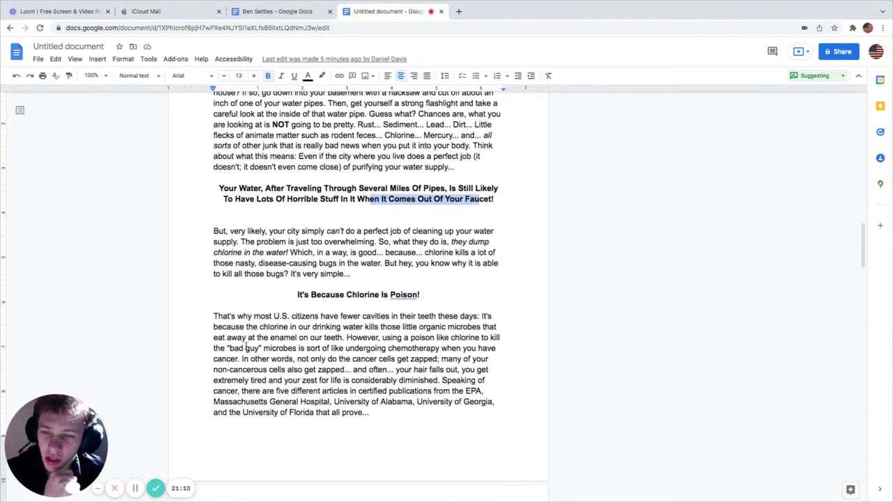
drag(271, 231, 402, 232)
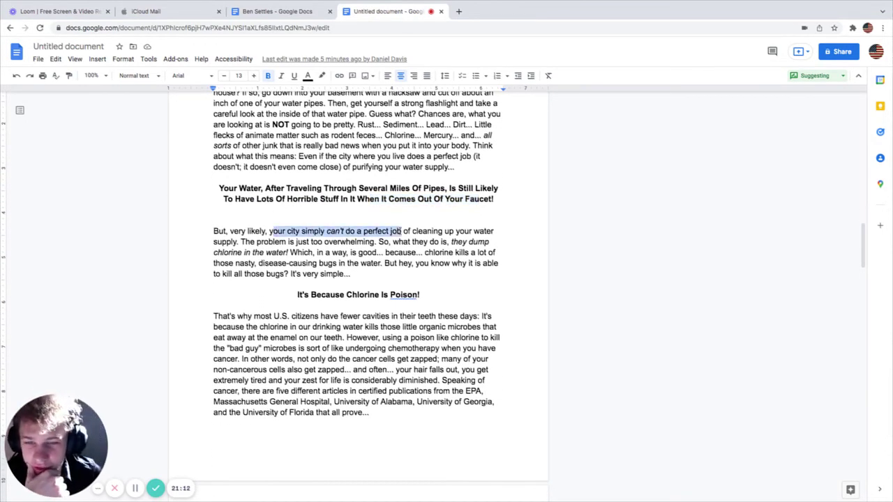
drag(288, 231, 443, 232)
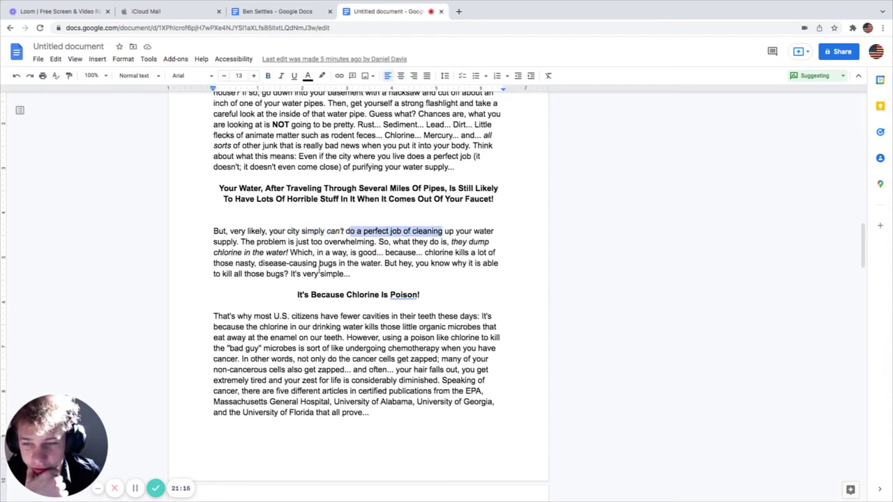
drag(244, 245, 476, 253)
click(379, 242)
drag(349, 262, 426, 252)
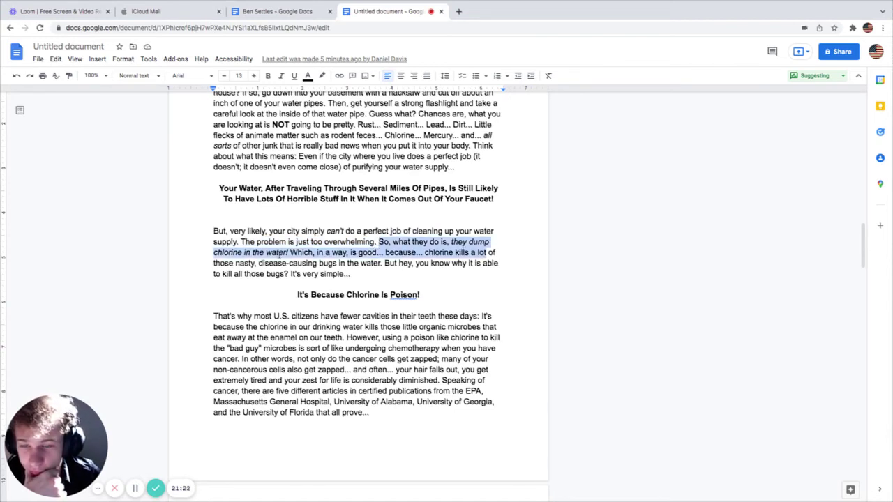
drag(308, 252, 494, 253)
drag(230, 265, 487, 266)
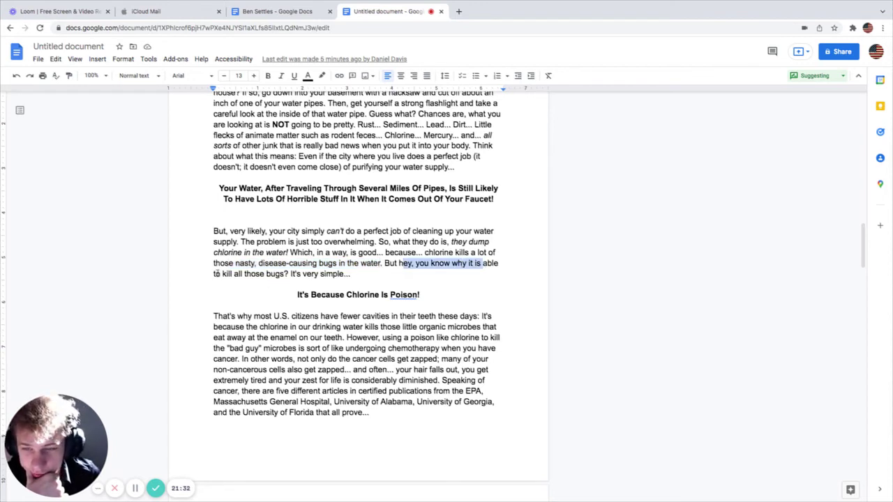
drag(222, 273, 357, 273)
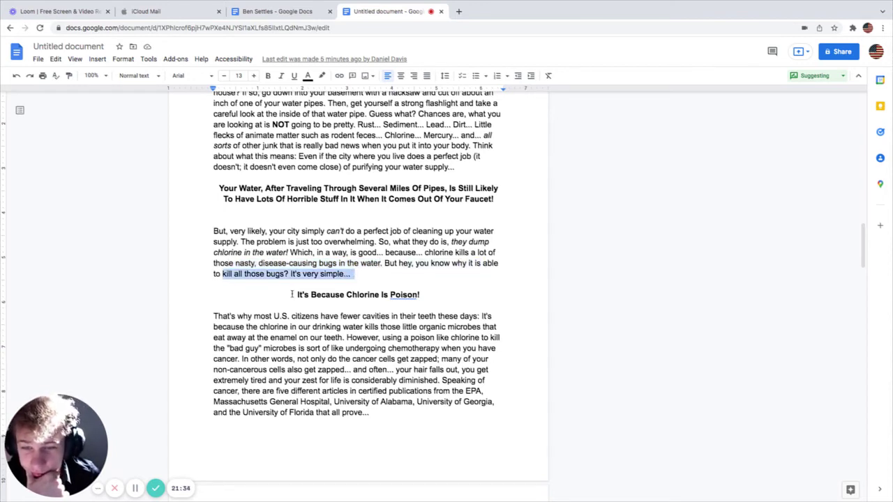
Step: Select the heading 'It's Because Chlorine Is Poison!'
drag(293, 295, 413, 303)
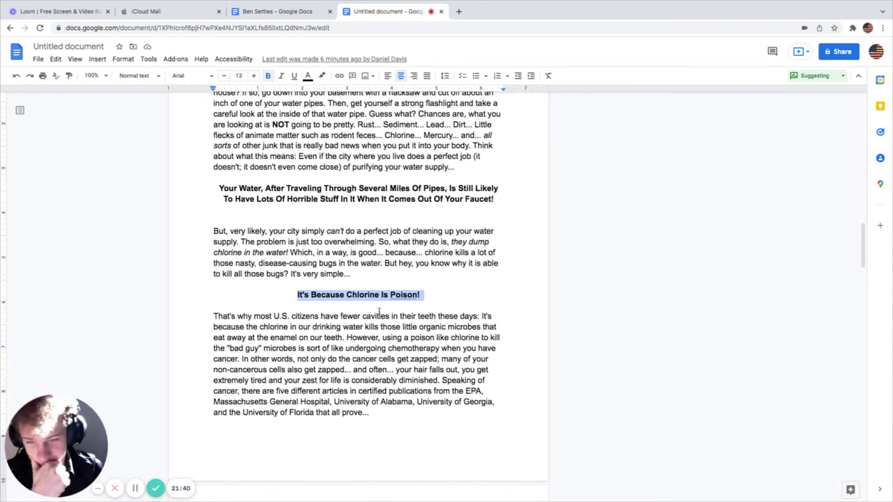
click(364, 296)
drag(293, 294, 386, 305)
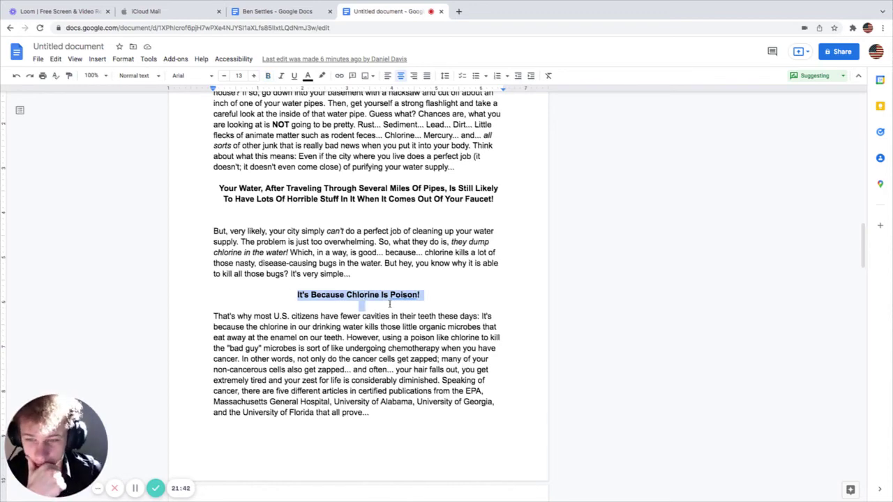
scroll(340, 356, down, 3)
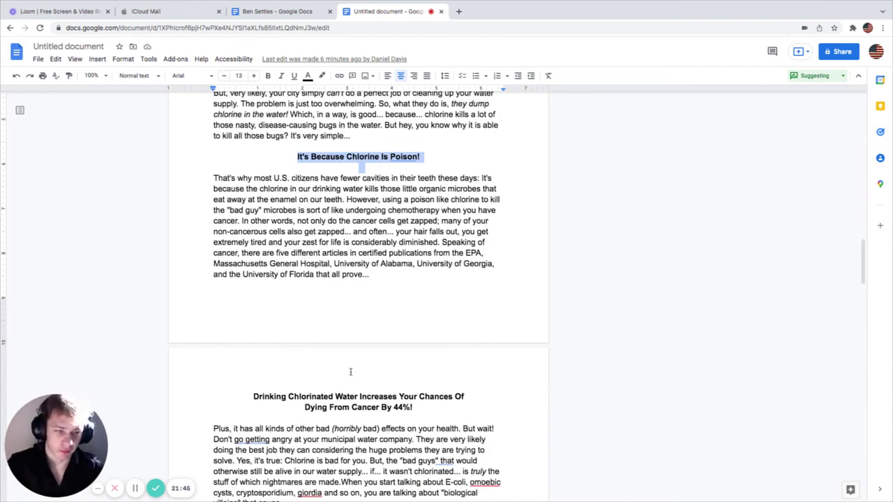
scroll(351, 368, down, 3)
scroll(351, 363, up, 2)
scroll(351, 363, up, 1)
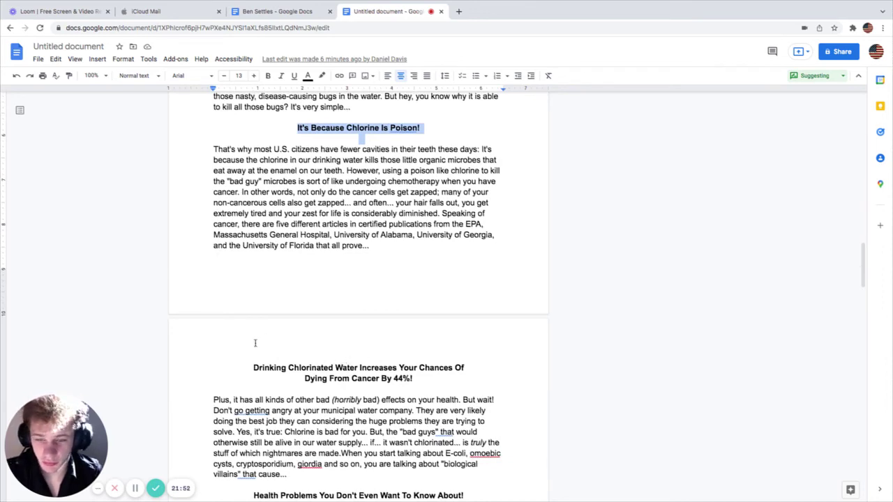
scroll(466, 398, down, 1)
scroll(370, 332, up, 1)
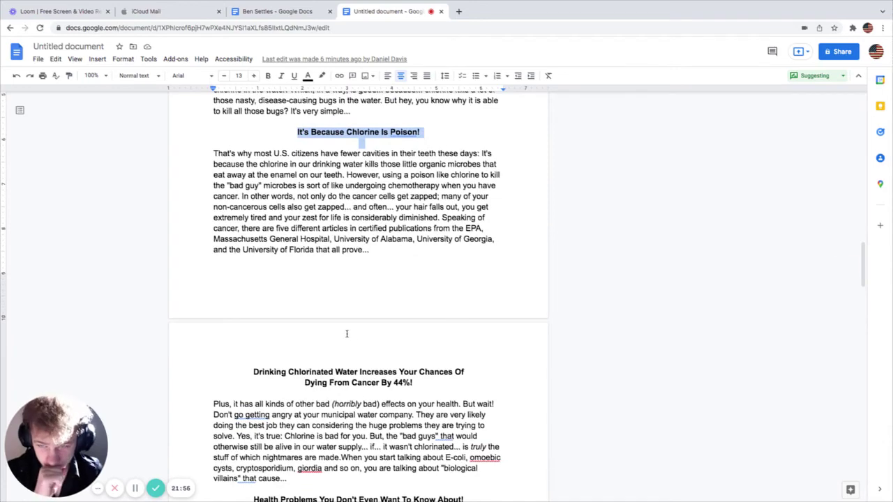
scroll(272, 293, down, 1)
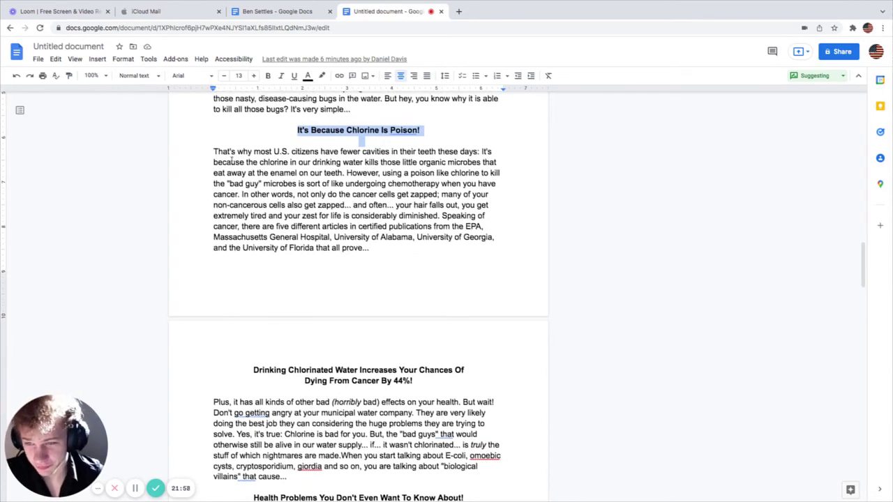
scroll(223, 162, up, 1)
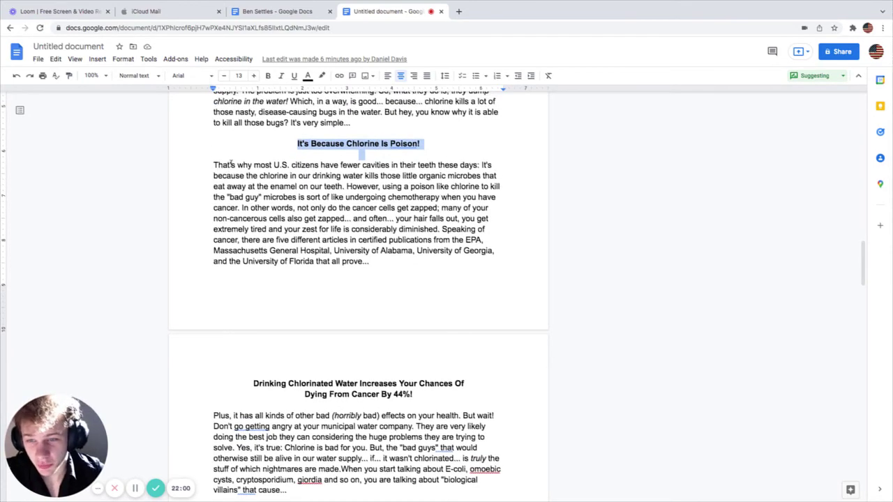
drag(231, 165, 477, 167)
click(262, 166)
drag(218, 176, 413, 176)
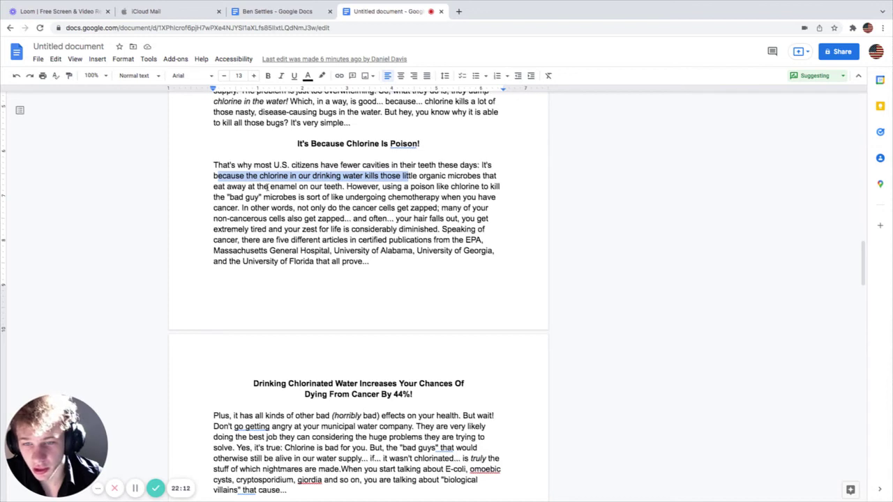
scroll(268, 187, down, 1)
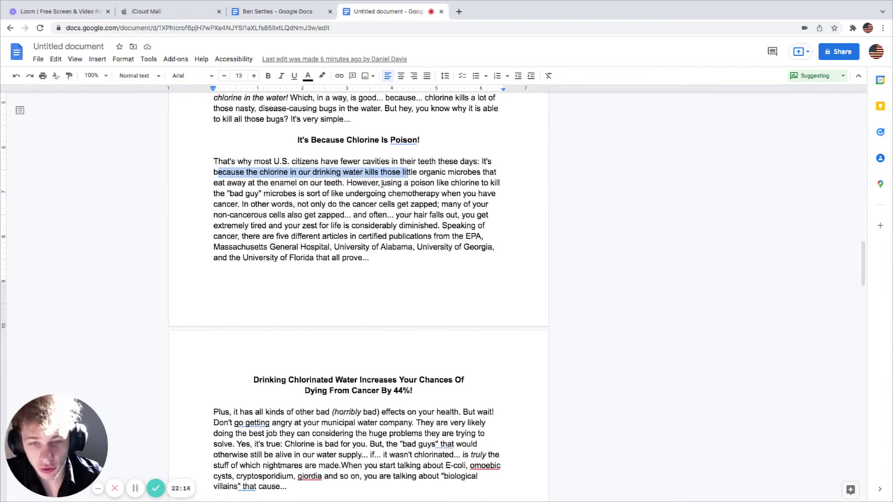
drag(381, 183, 499, 184)
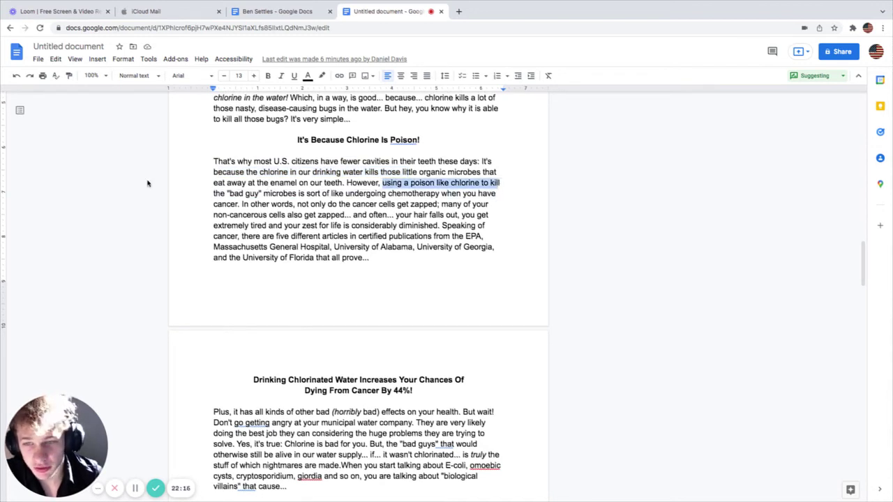
drag(227, 193, 440, 196)
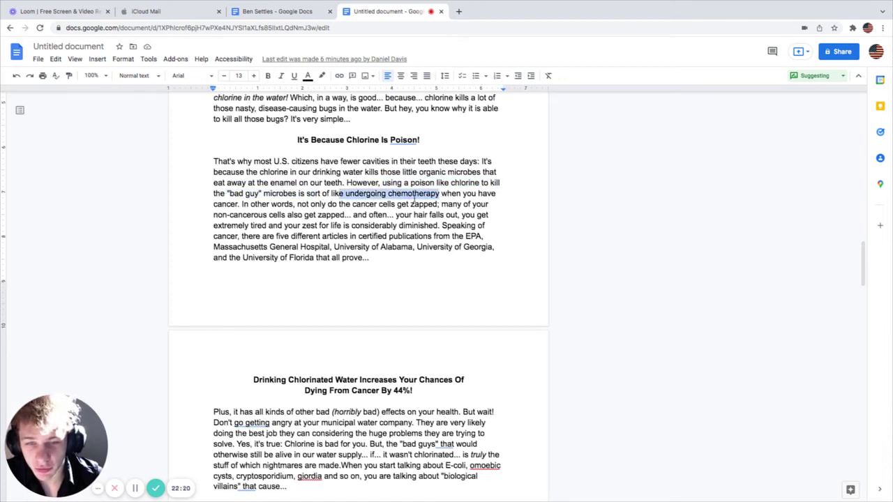
drag(250, 203, 397, 204)
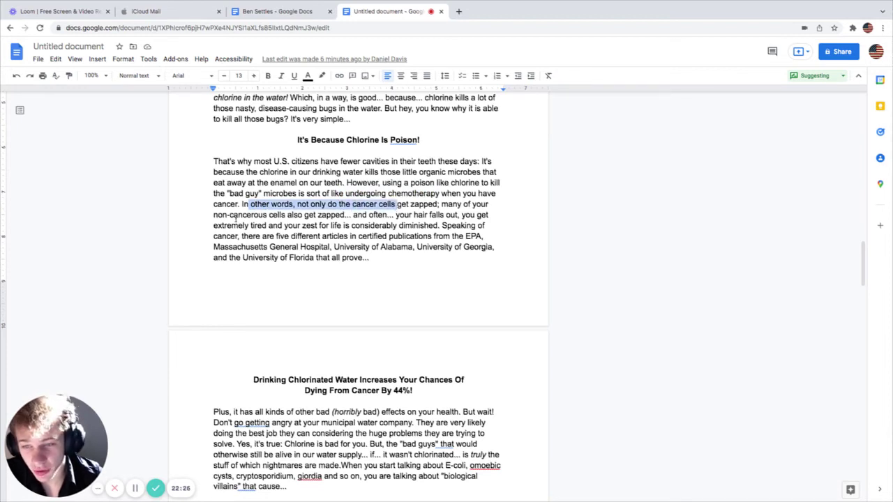
drag(234, 215, 458, 218)
drag(232, 225, 440, 226)
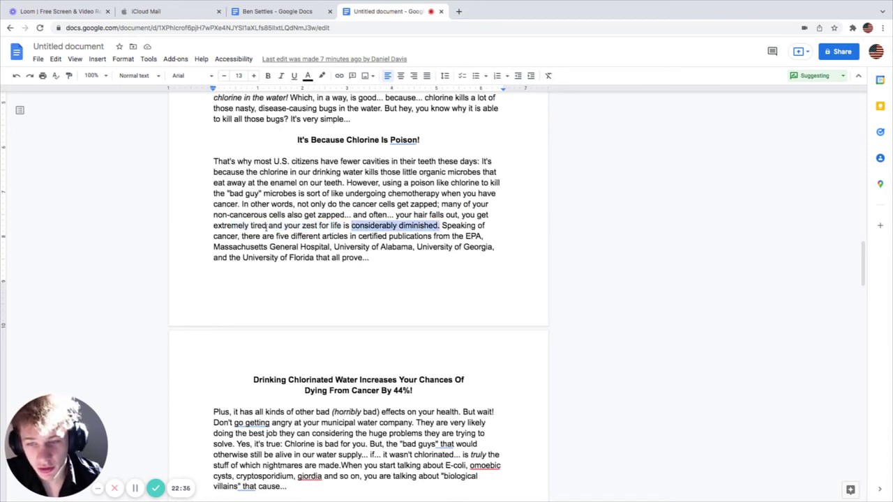
drag(213, 235, 483, 237)
drag(213, 247, 326, 248)
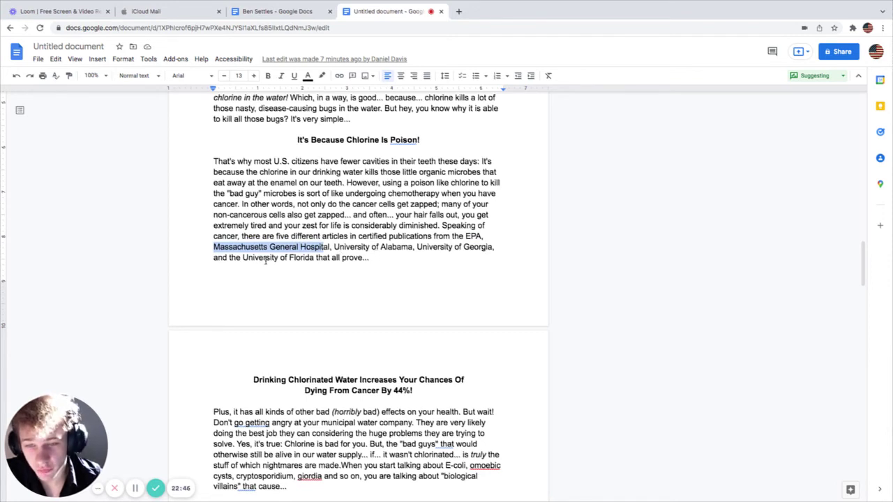
drag(243, 258, 391, 258)
drag(419, 230, 371, 259)
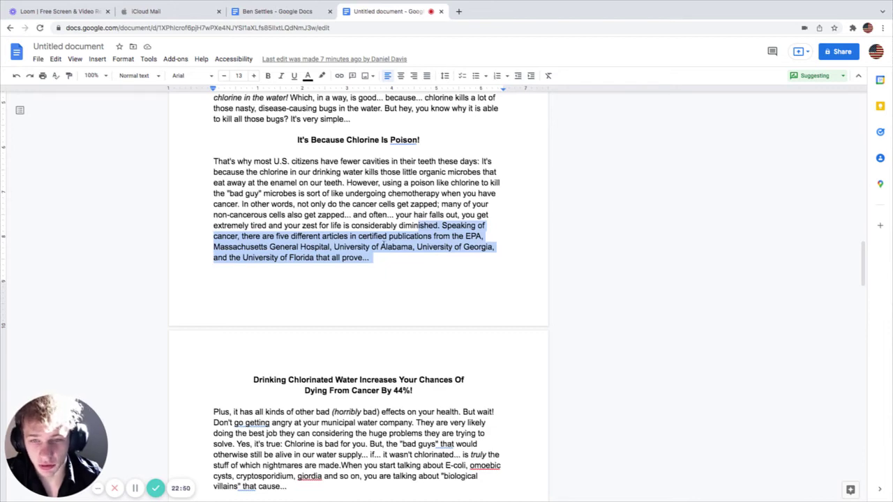
scroll(381, 247, down, 3)
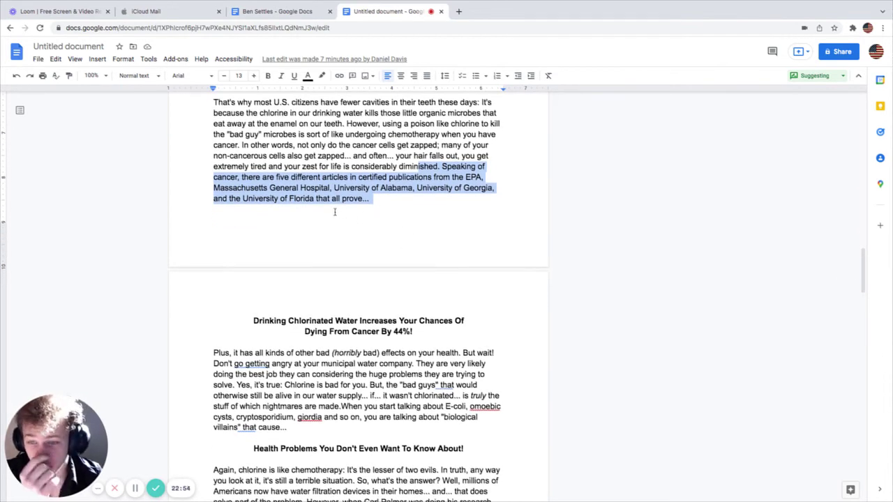
click(237, 197)
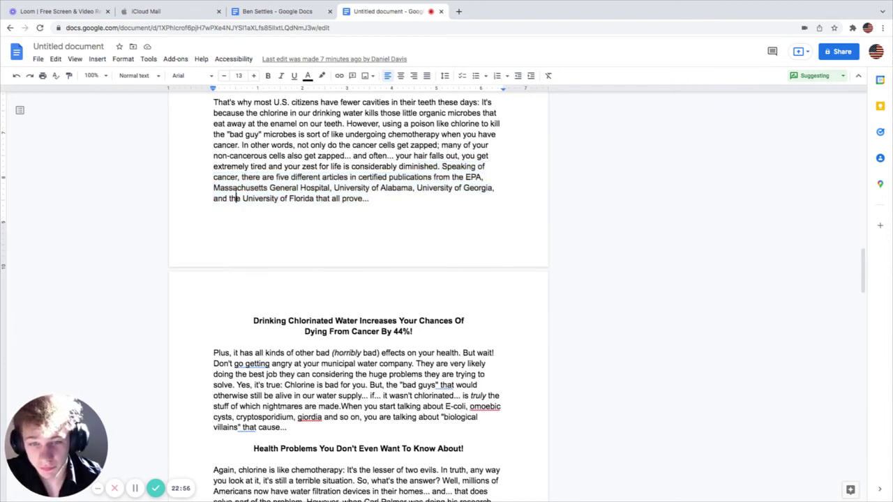
drag(452, 177, 497, 180)
drag(225, 188, 413, 188)
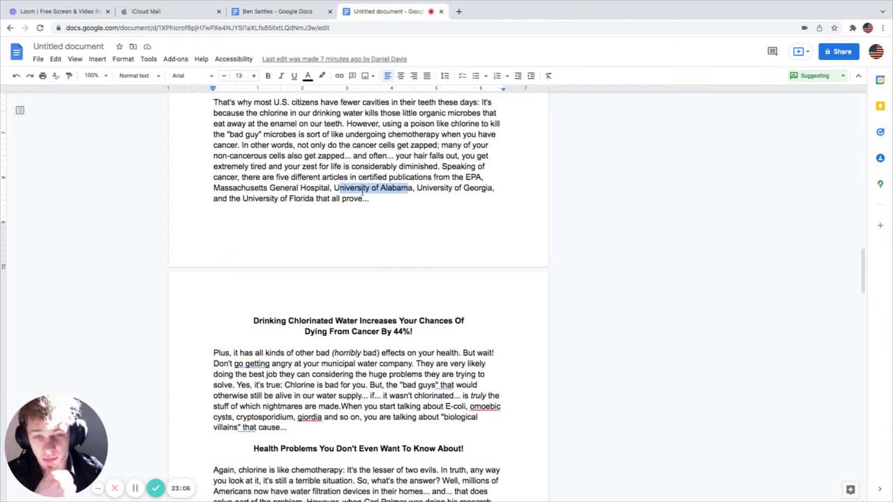
drag(270, 189, 358, 188)
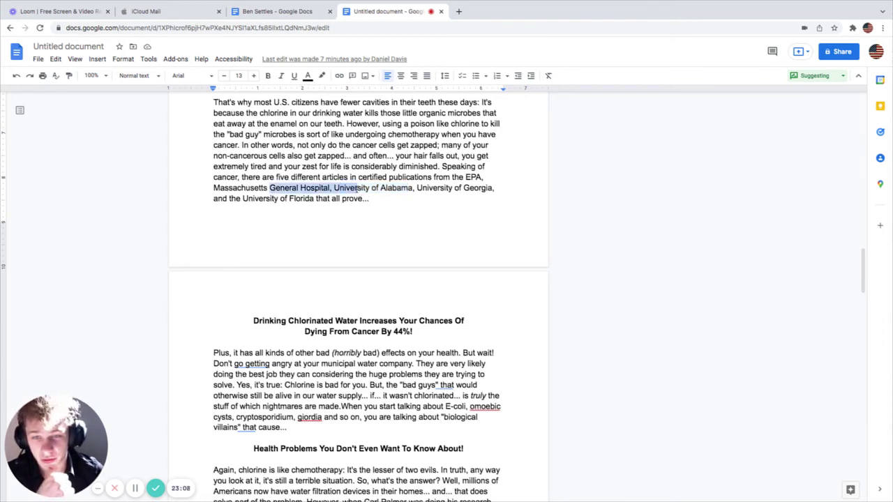
drag(283, 168, 447, 168)
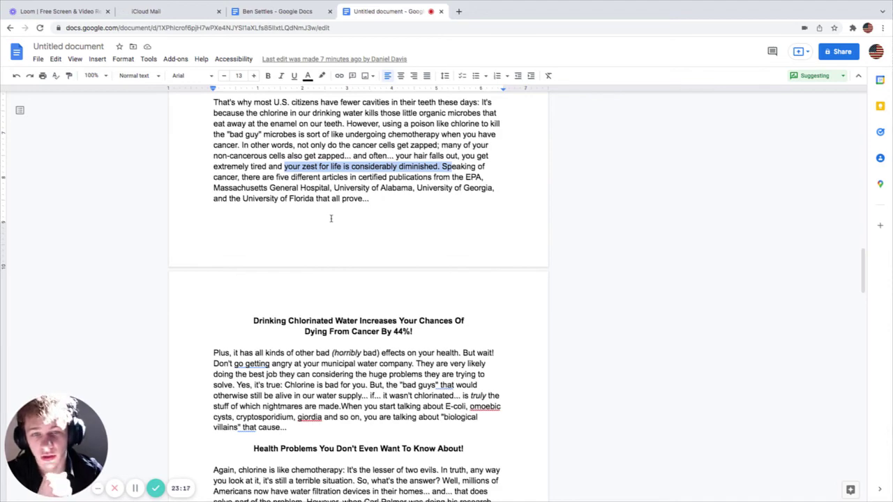
scroll(332, 221, down, 1)
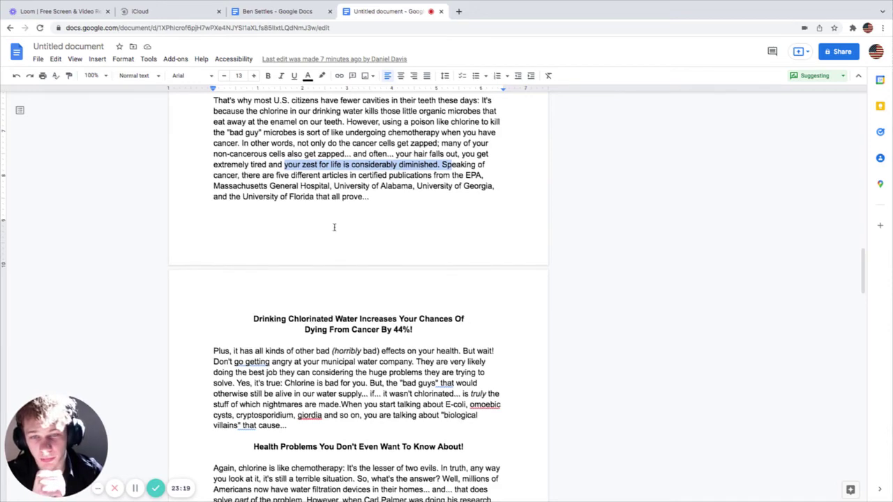
scroll(336, 223, down, 1)
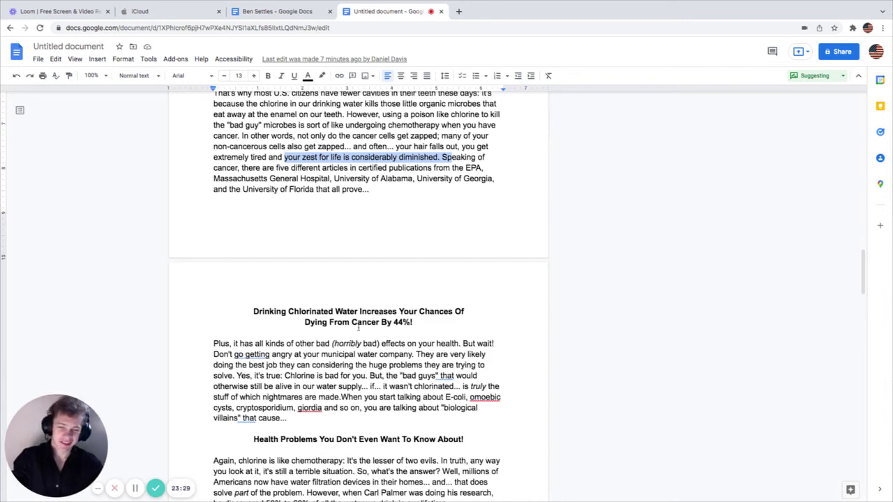
scroll(355, 334, down, 4)
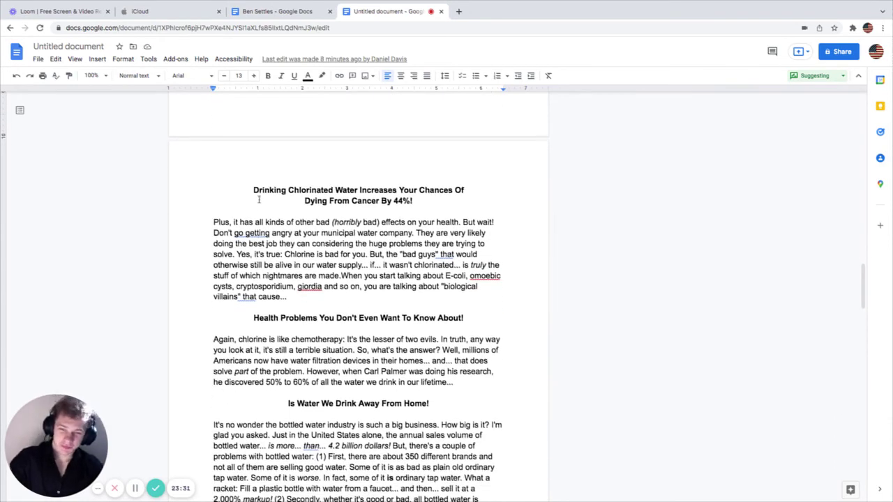
drag(265, 190, 396, 190)
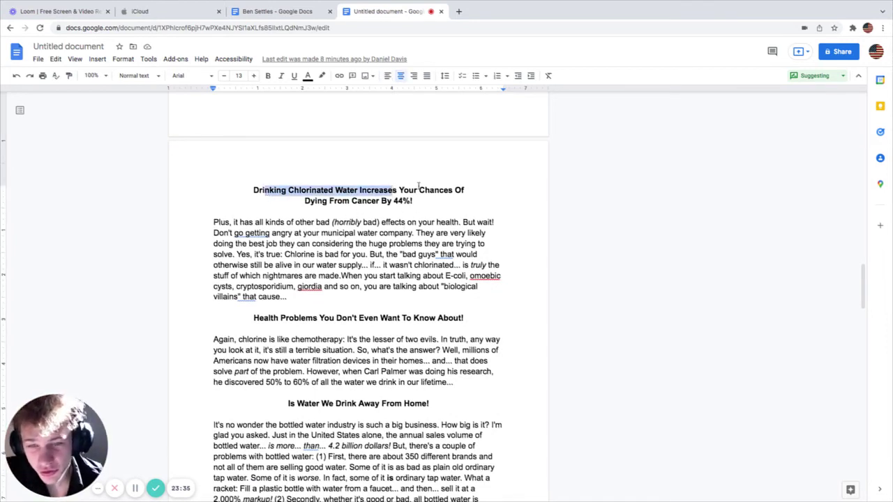
drag(317, 202, 417, 202)
scroll(416, 213, up, 2)
scroll(407, 218, up, 4)
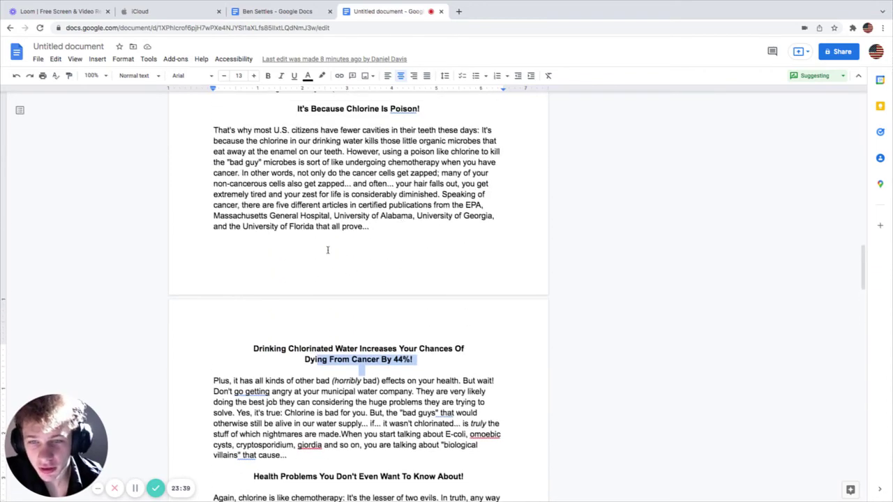
scroll(327, 250, up, 20)
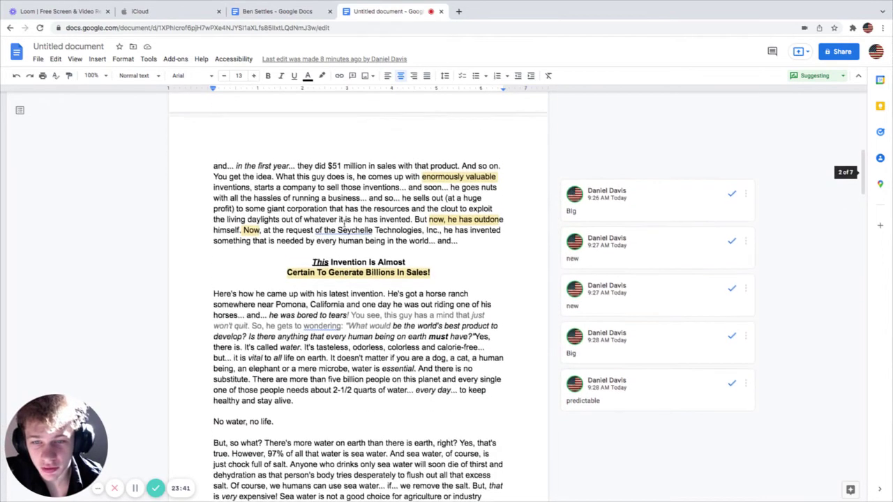
scroll(344, 225, up, 9)
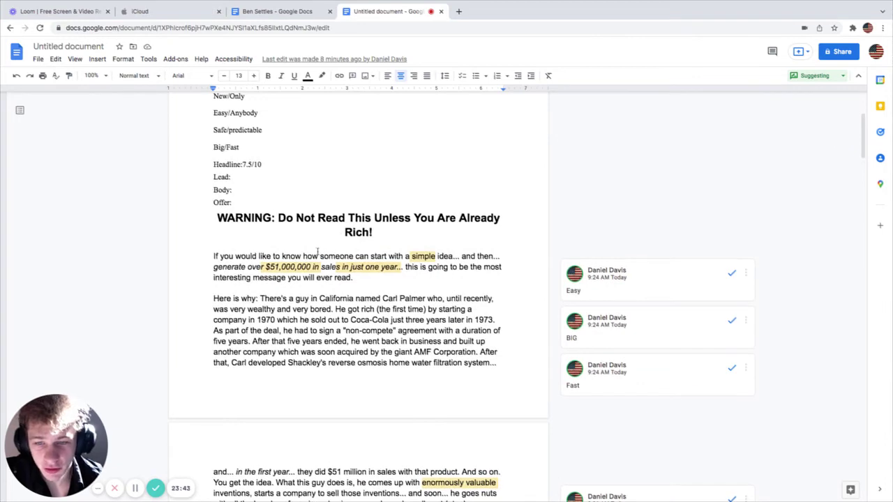
scroll(341, 260, down, 4)
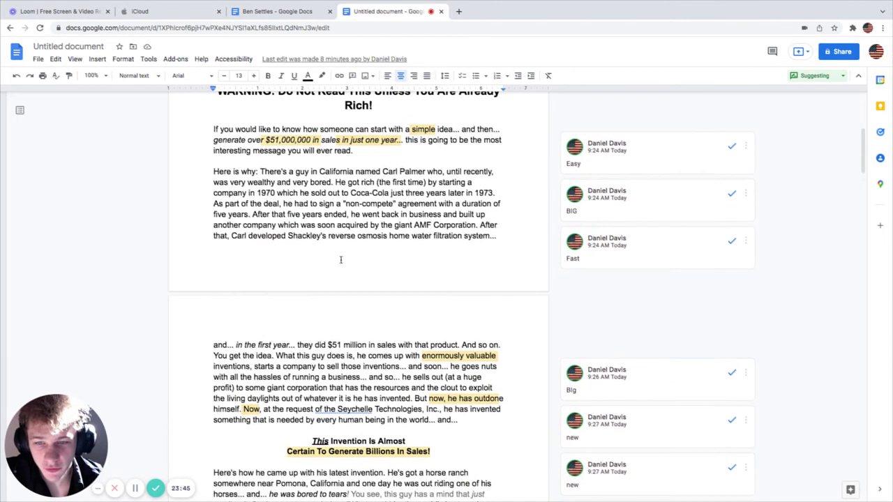
scroll(351, 268, down, 5)
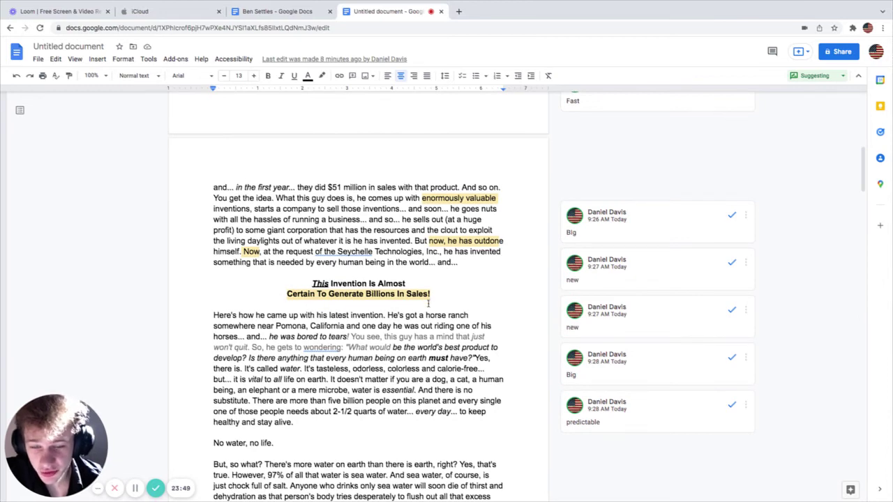
scroll(431, 310, down, 4)
scroll(433, 316, down, 8)
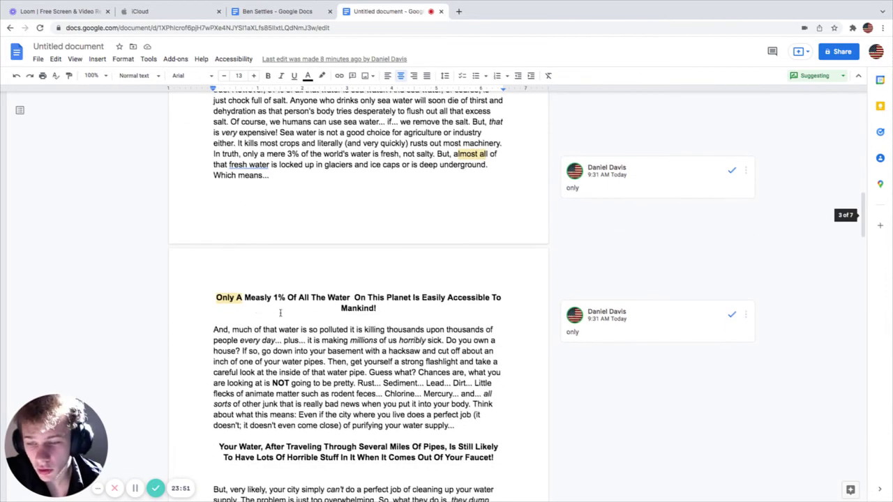
drag(285, 299, 465, 299)
scroll(375, 319, down, 5)
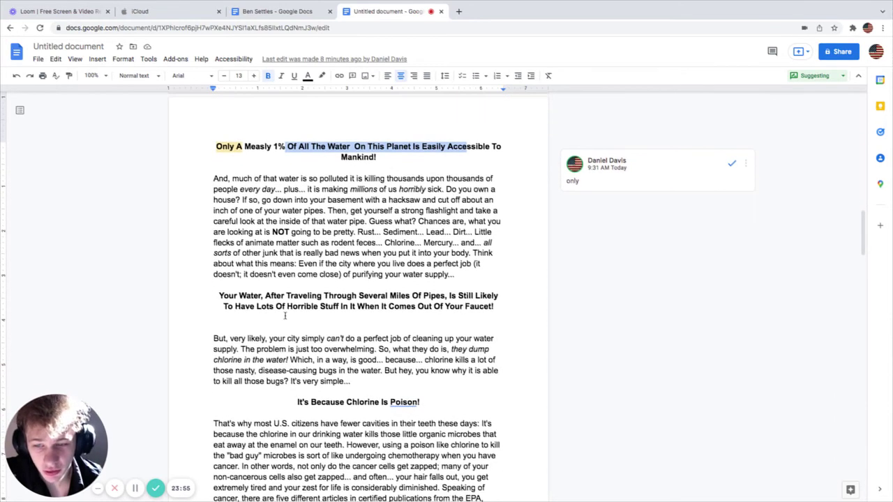
drag(240, 296, 498, 309)
scroll(356, 320, down, 1)
scroll(293, 324, down, 4)
drag(300, 272, 421, 273)
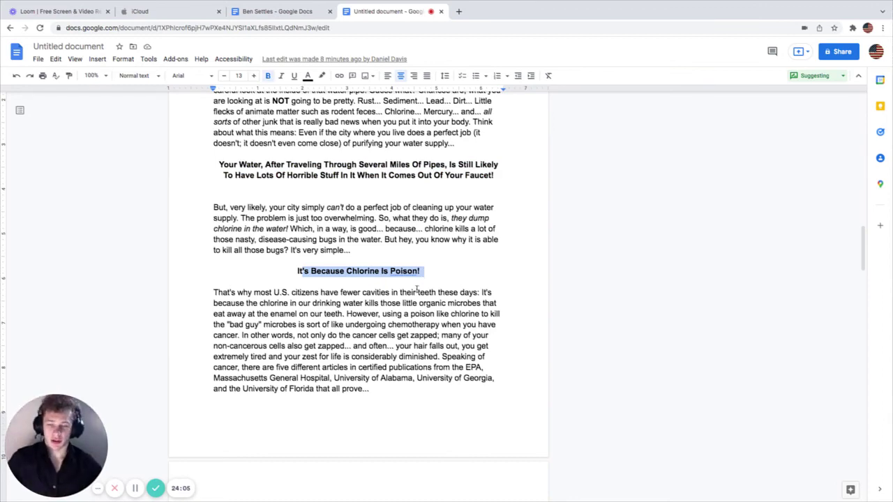
scroll(405, 456, down, 9)
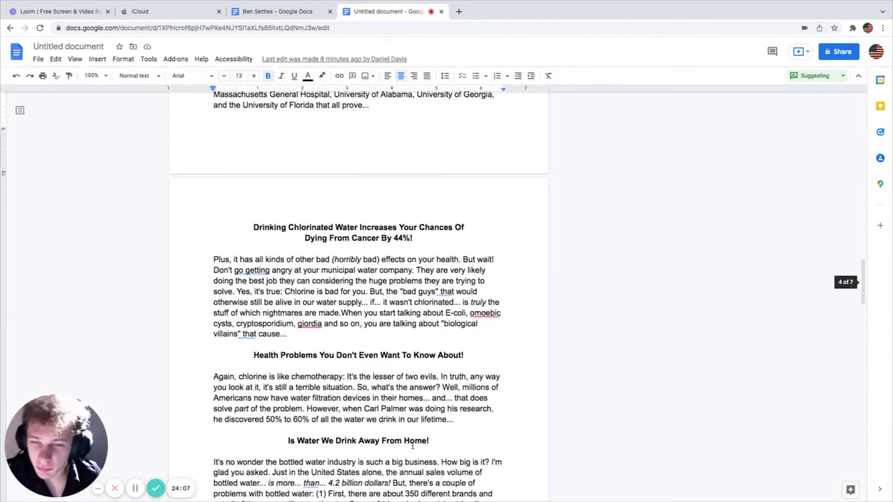
drag(311, 227, 425, 248)
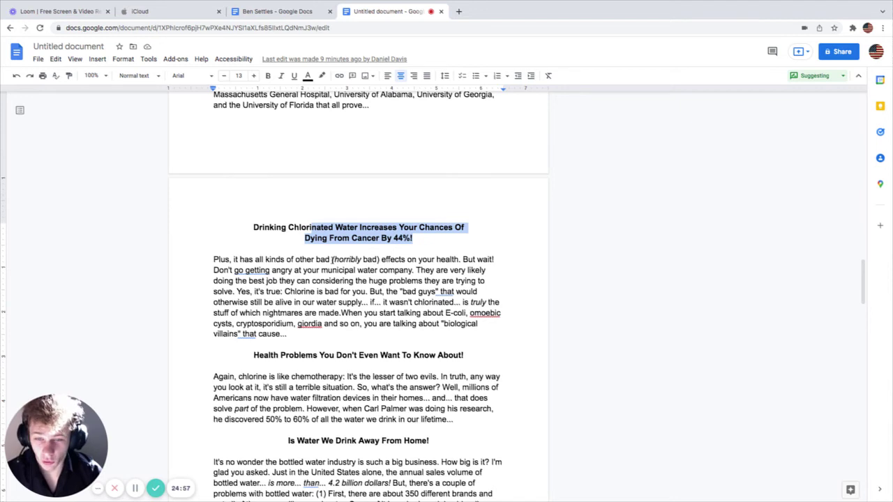
drag(333, 259, 380, 259)
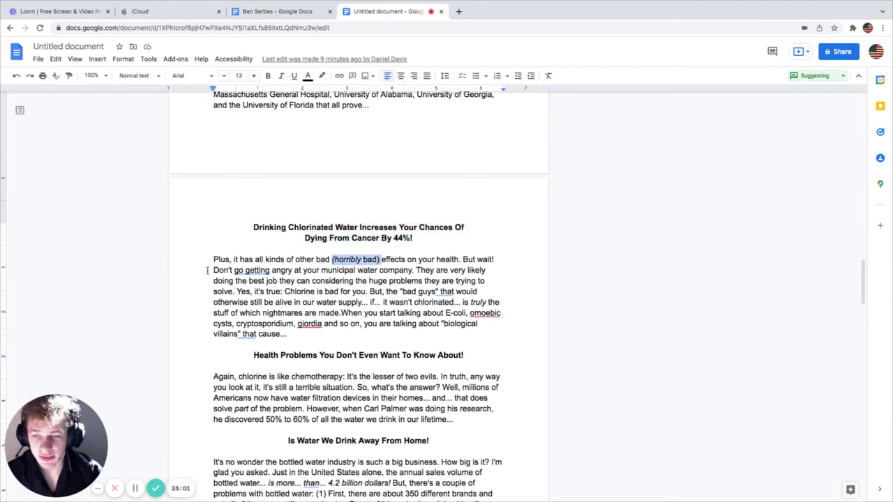
drag(288, 273, 423, 273)
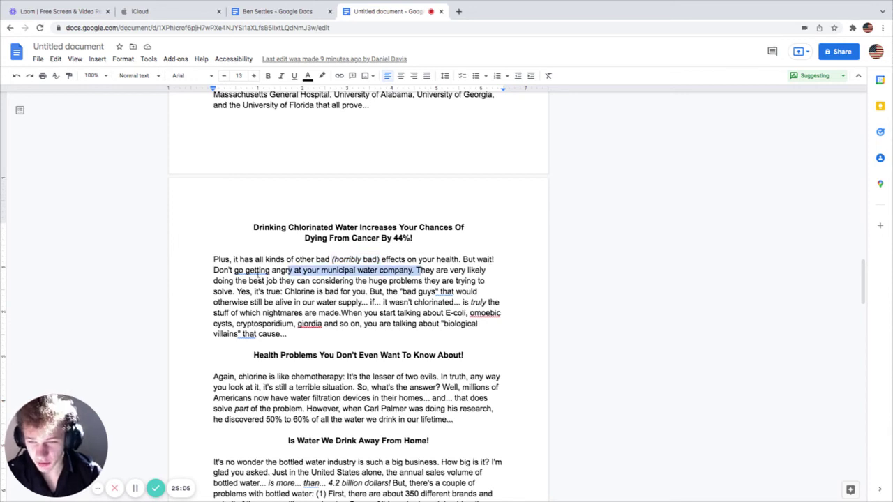
drag(236, 281, 278, 282)
drag(437, 272, 485, 272)
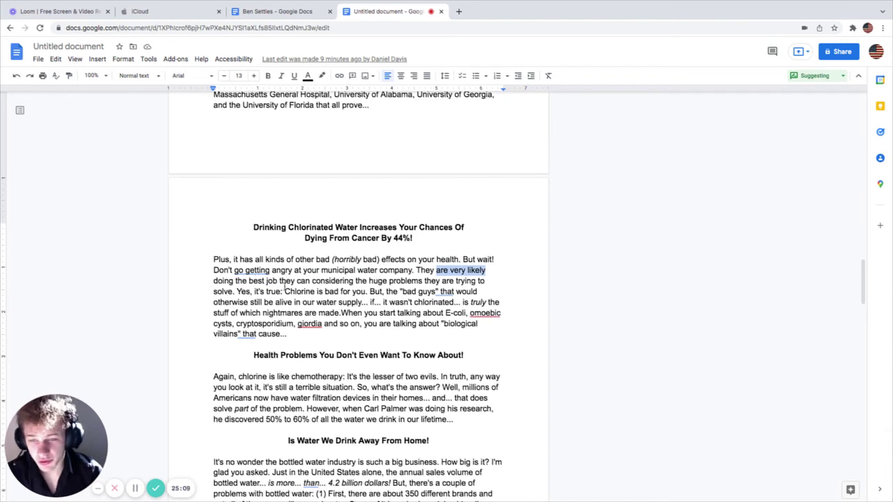
drag(266, 281, 364, 291)
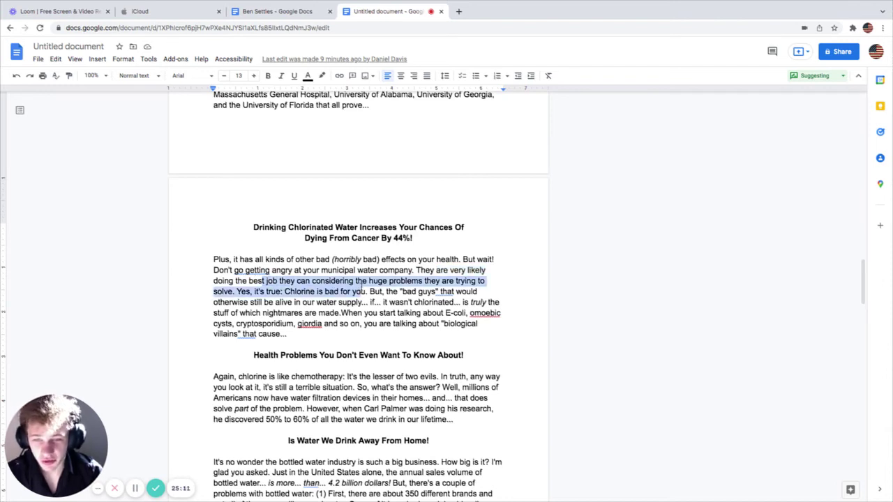
click(362, 291)
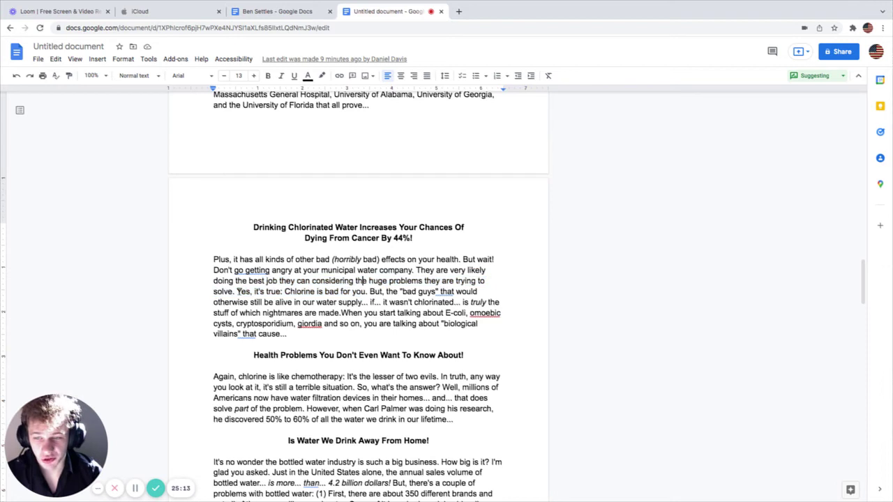
drag(285, 293, 369, 292)
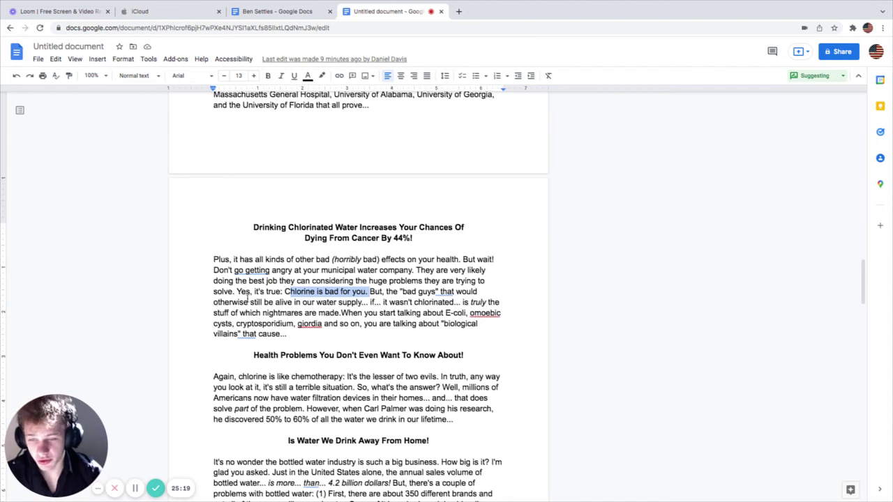
drag(294, 303, 346, 303)
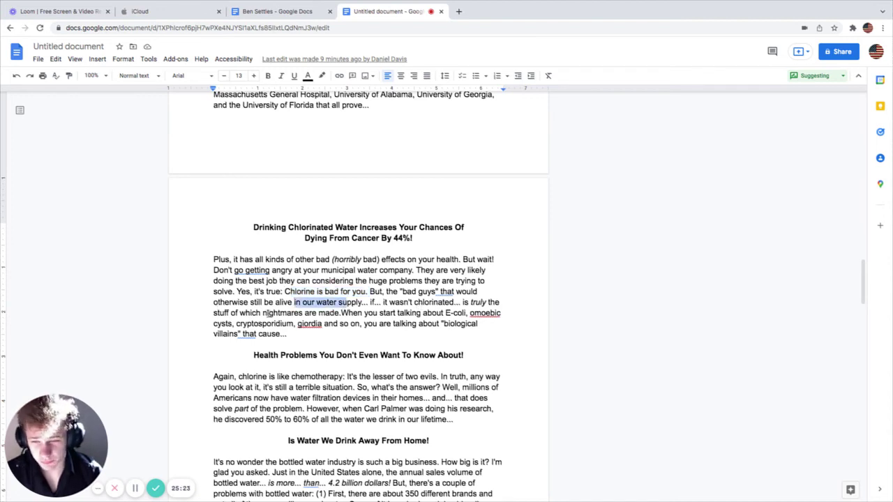
drag(240, 313, 341, 313)
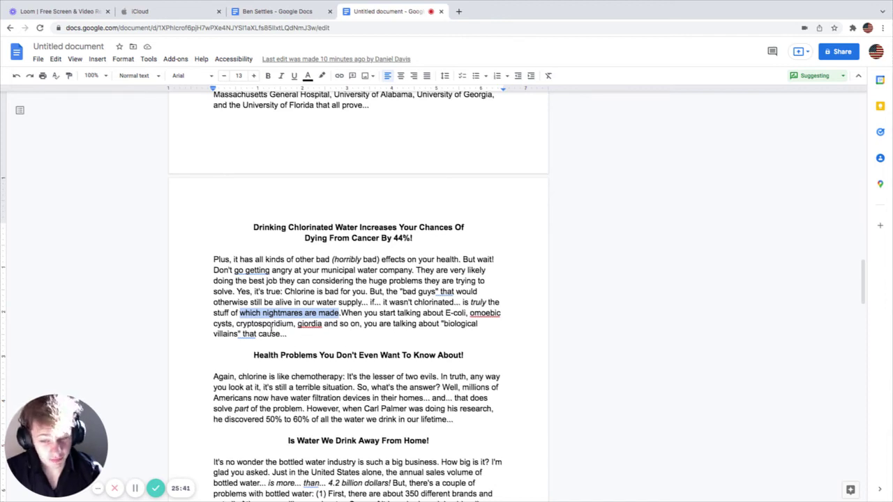
click(216, 365)
drag(446, 364, 447, 359)
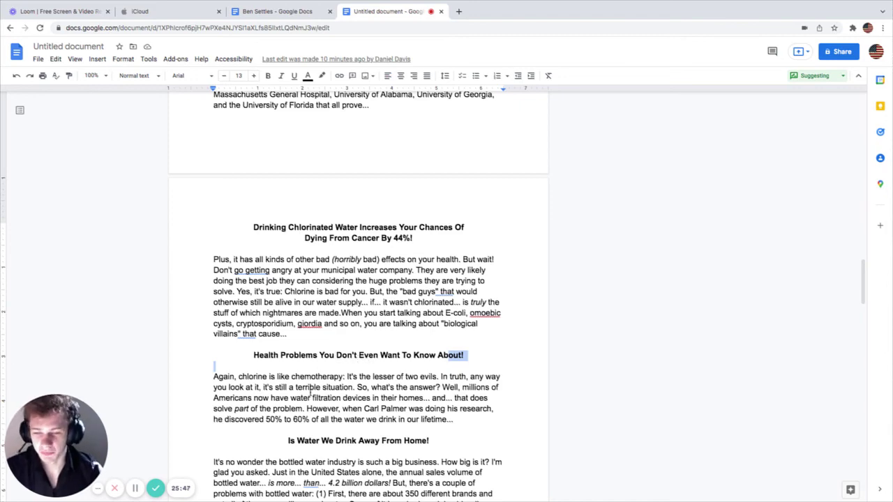
scroll(308, 398, down, 1)
scroll(309, 402, down, 3)
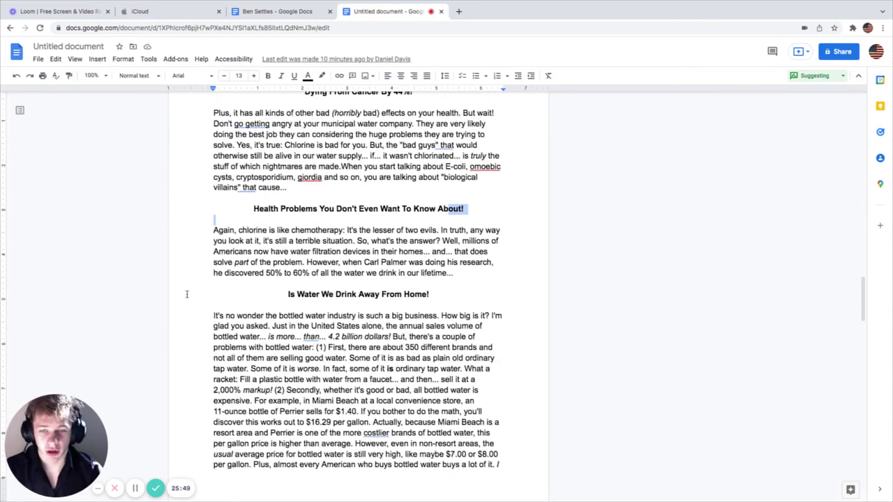
click(235, 232)
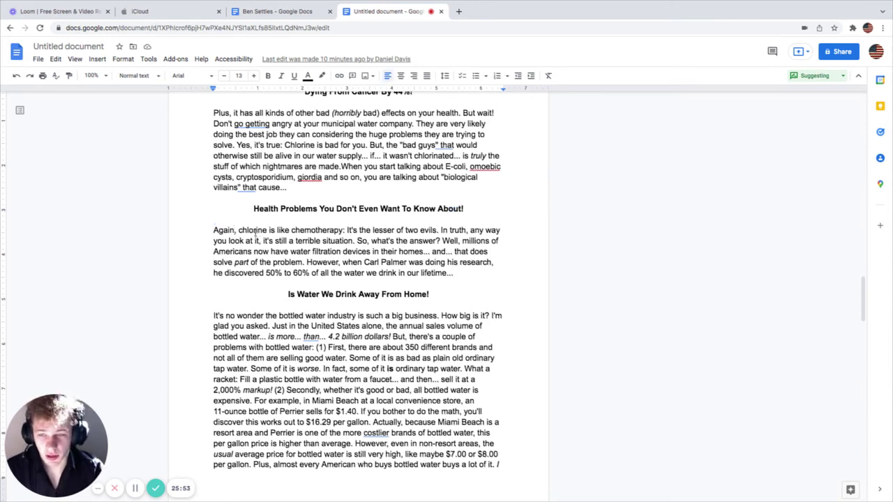
drag(214, 232, 448, 231)
click(353, 231)
click(449, 231)
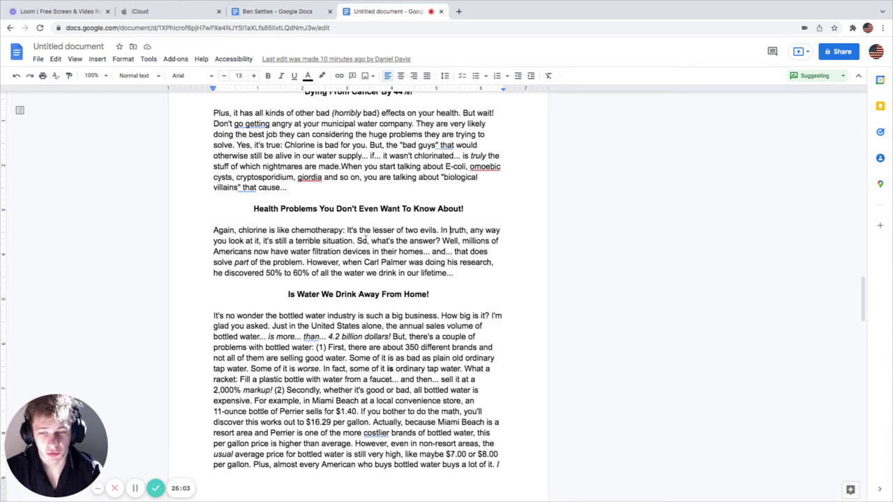
drag(230, 240, 273, 241)
drag(344, 241, 454, 242)
click(454, 241)
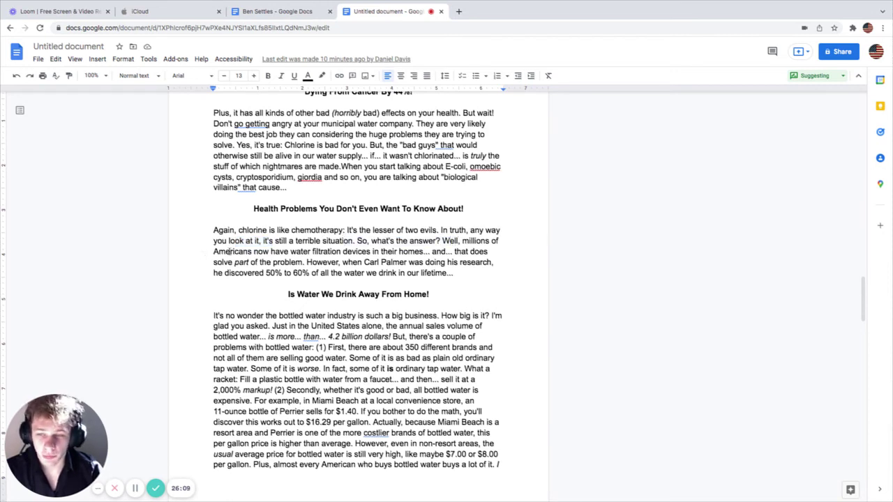
drag(238, 252, 427, 253)
click(426, 253)
drag(233, 263, 446, 263)
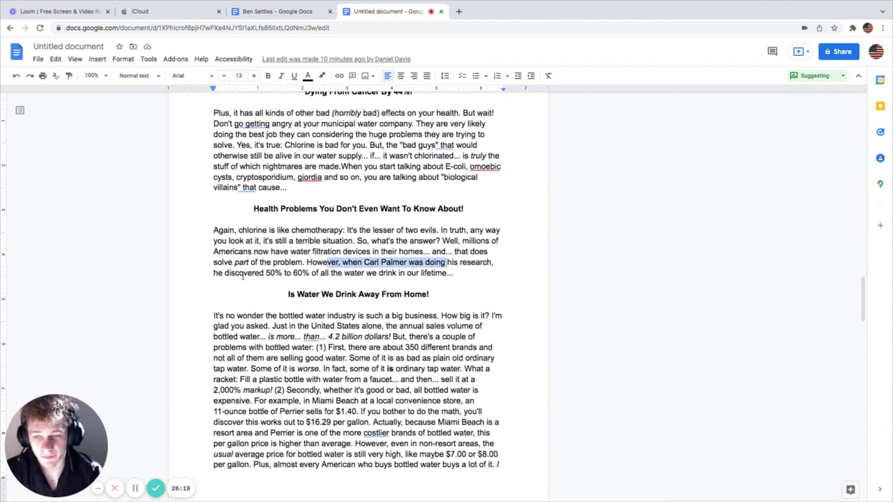
drag(242, 275, 311, 274)
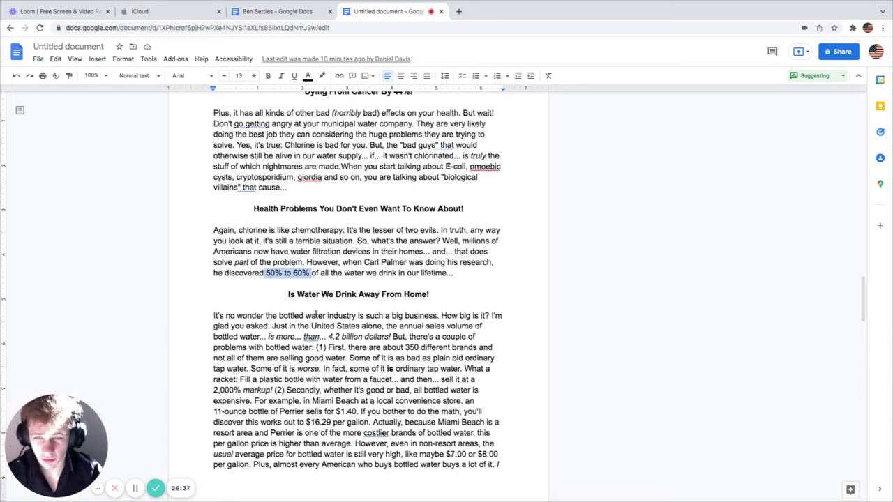
click(312, 298)
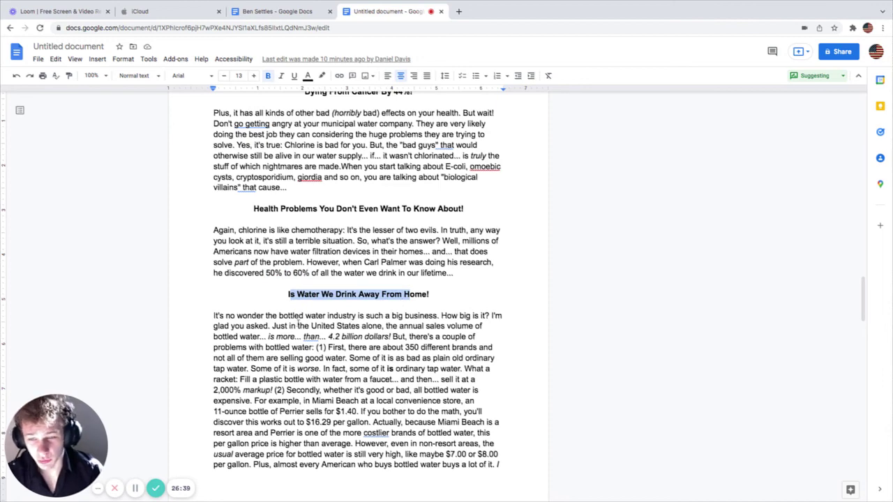
scroll(395, 286, down, 1)
drag(309, 257, 349, 283)
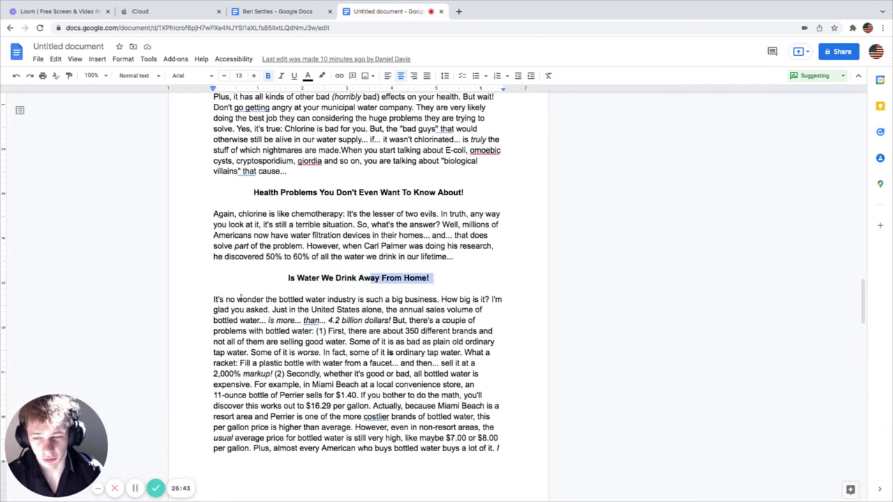
drag(227, 300, 326, 300)
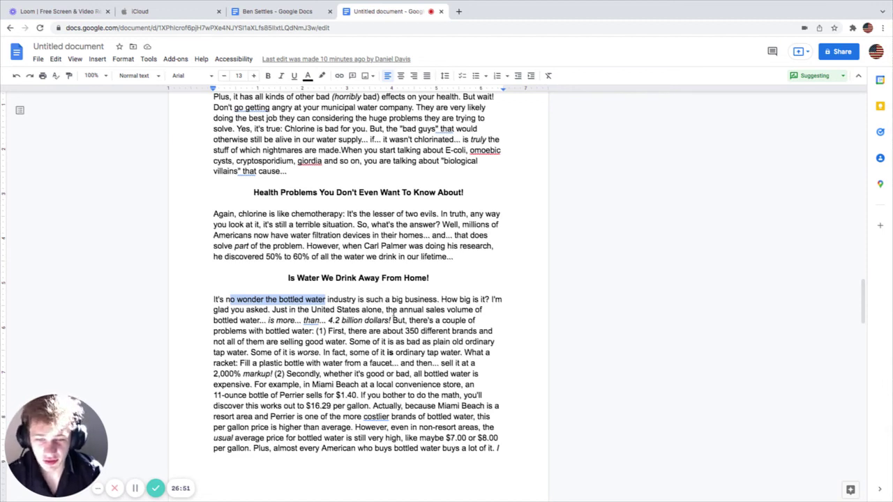
drag(386, 309, 475, 309)
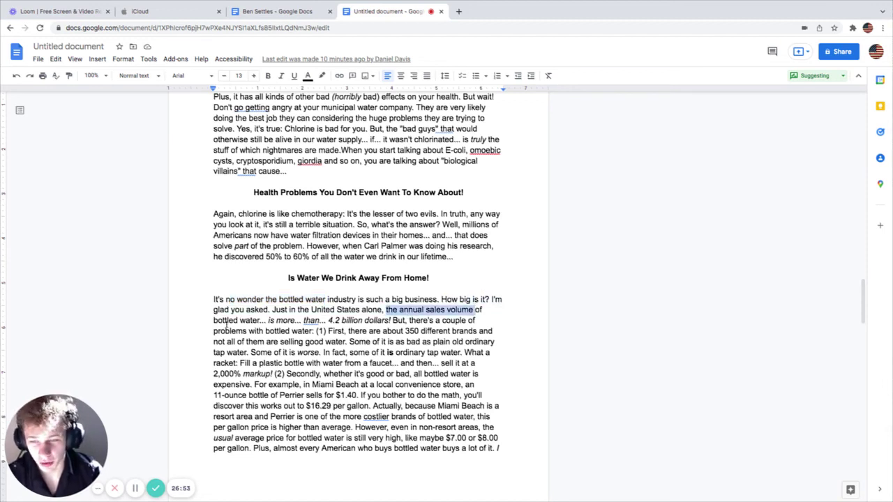
drag(224, 320, 394, 320)
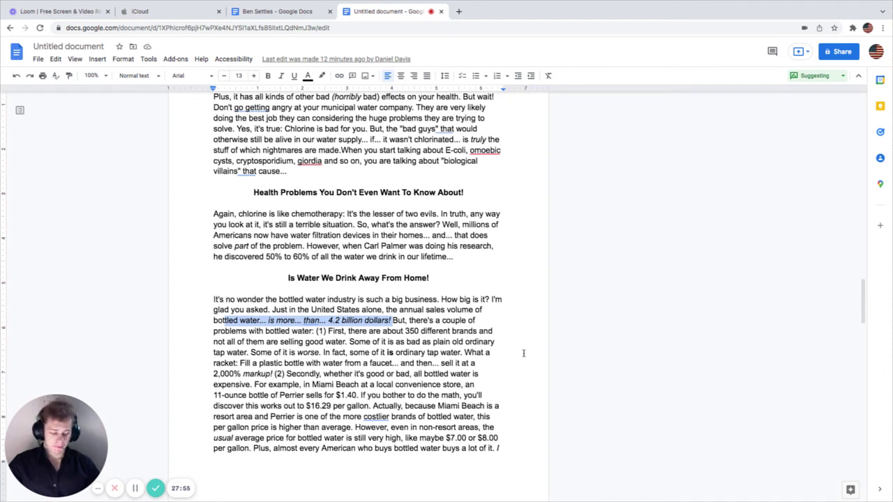
click(412, 322)
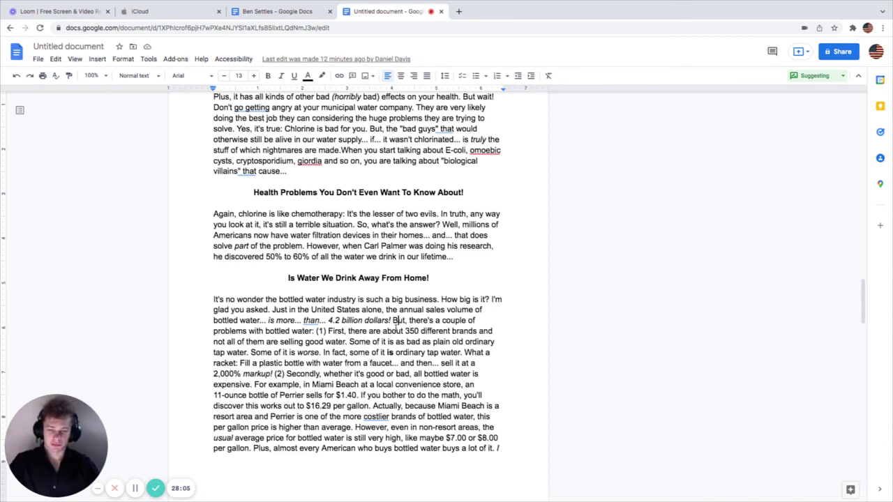
click(271, 323)
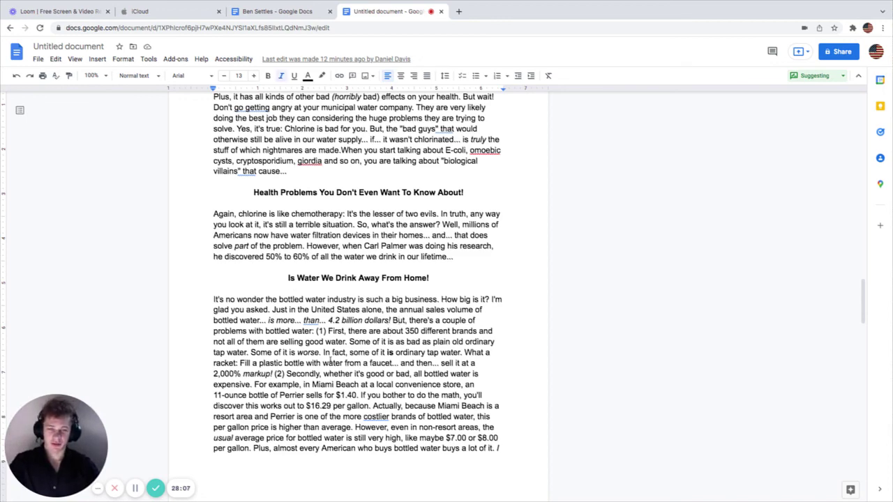
scroll(284, 379, down, 3)
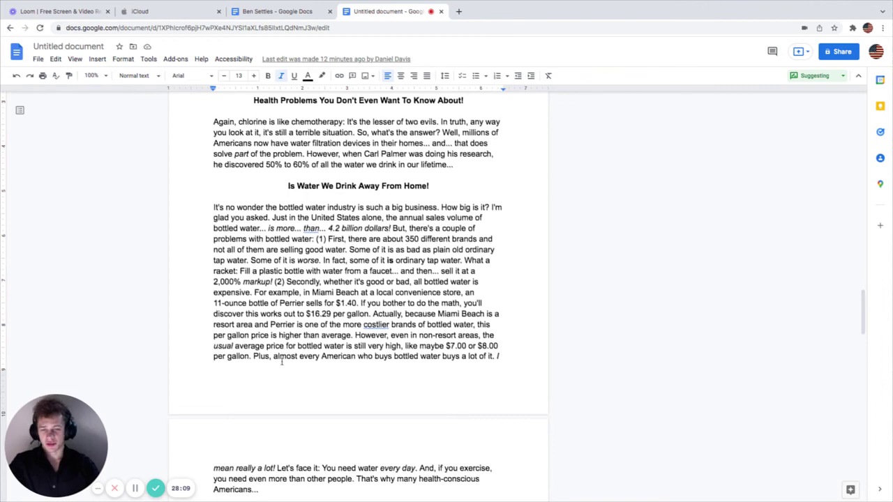
scroll(282, 363, down, 1)
scroll(280, 358, up, 1)
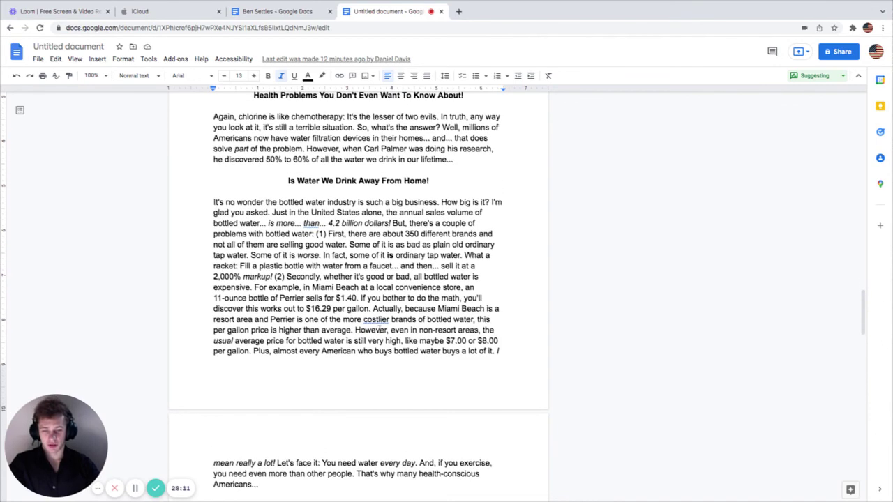
scroll(283, 335, down, 5)
scroll(293, 299, up, 1)
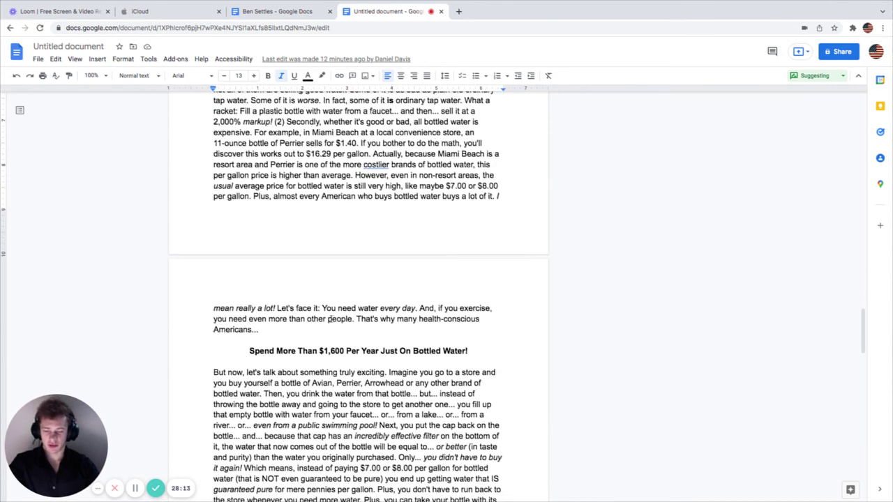
scroll(329, 323, down, 1)
scroll(632, 350, up, 2)
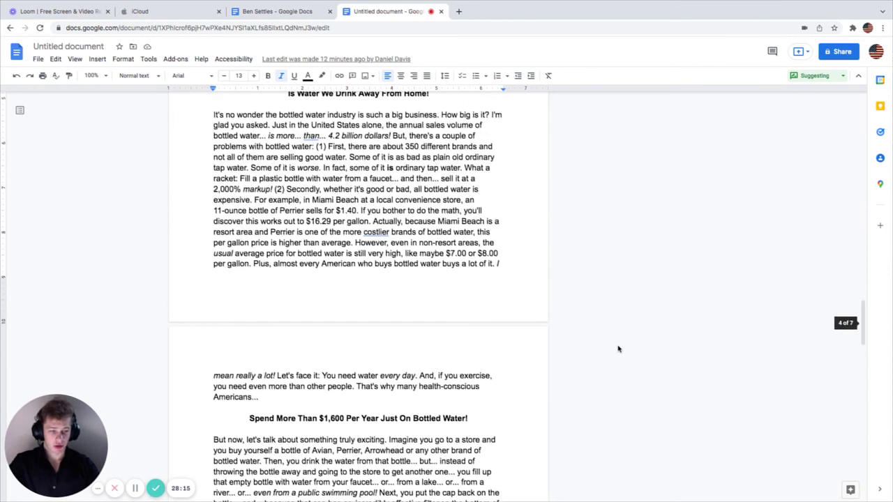
scroll(496, 333, down, 1)
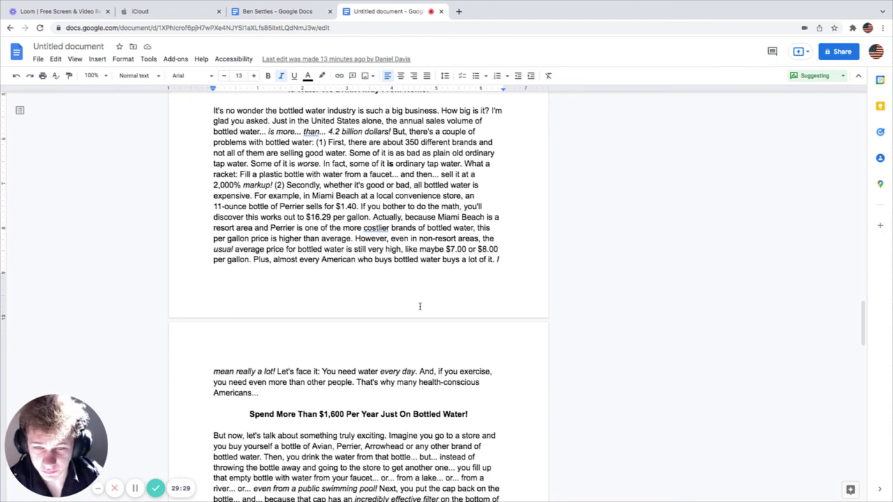
text(!)
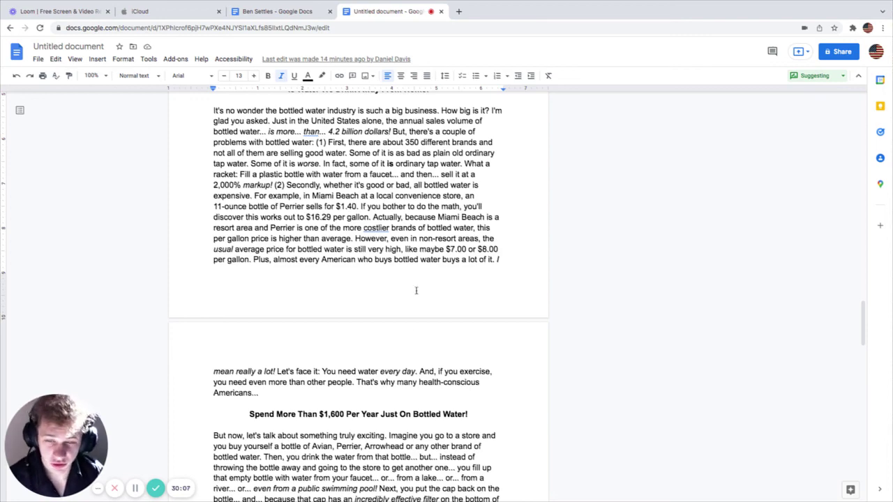
scroll(418, 393, down, 2)
scroll(419, 393, down, 3)
drag(265, 244, 382, 239)
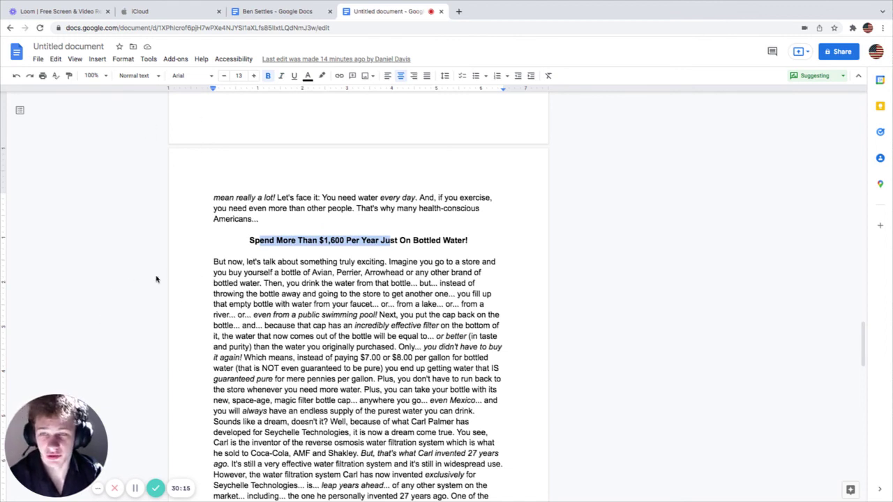
click(196, 260)
scroll(266, 311, down, 8)
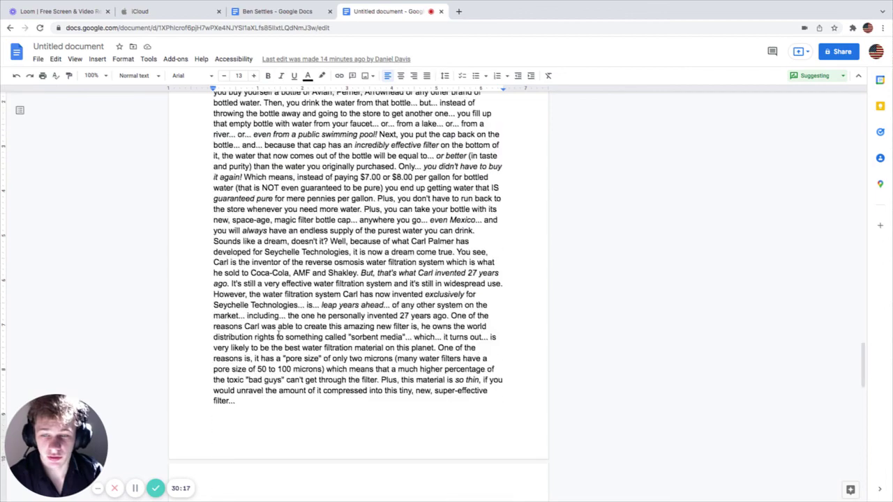
scroll(301, 370, down, 5)
click(403, 303)
drag(473, 295, 282, 298)
scroll(314, 327, down, 1)
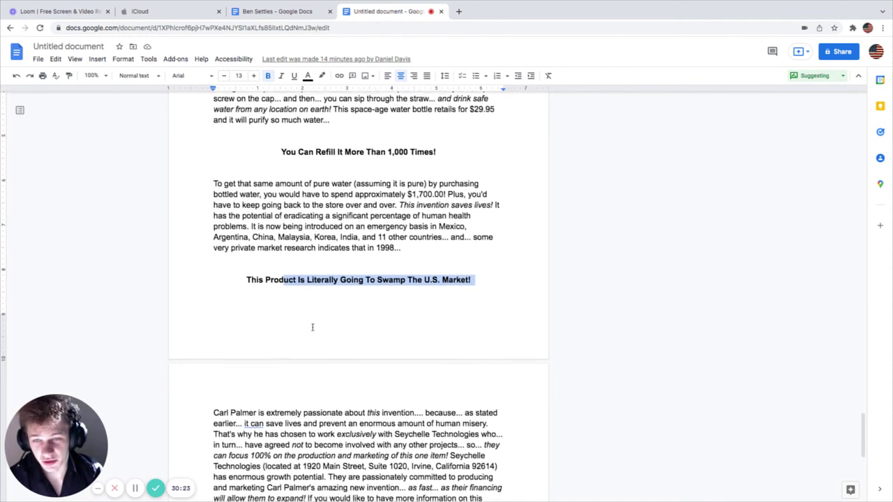
scroll(309, 325, up, 13)
scroll(305, 325, up, 1)
scroll(304, 327, up, 1)
scroll(302, 330, down, 2)
scroll(301, 331, down, 3)
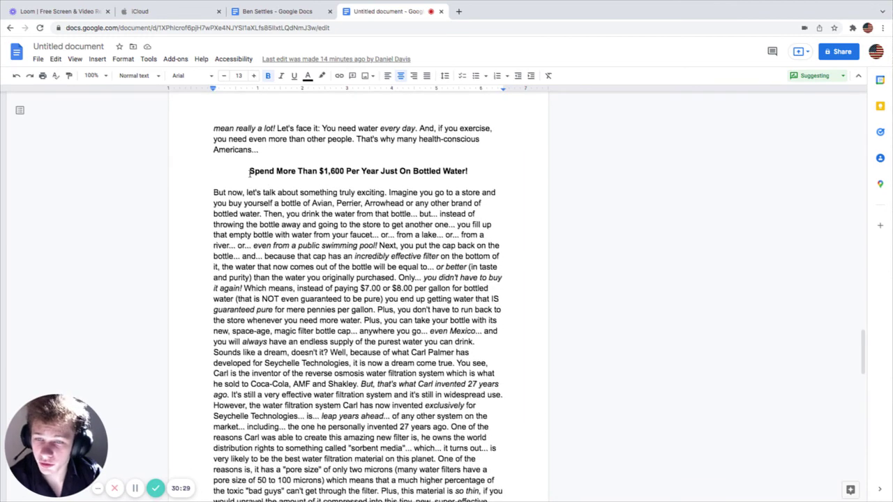
Step: Suggest a highlight colour on the 'Spend More Than $1,600 Per Year Just On Bottled Water!' heading
drag(249, 172, 469, 173)
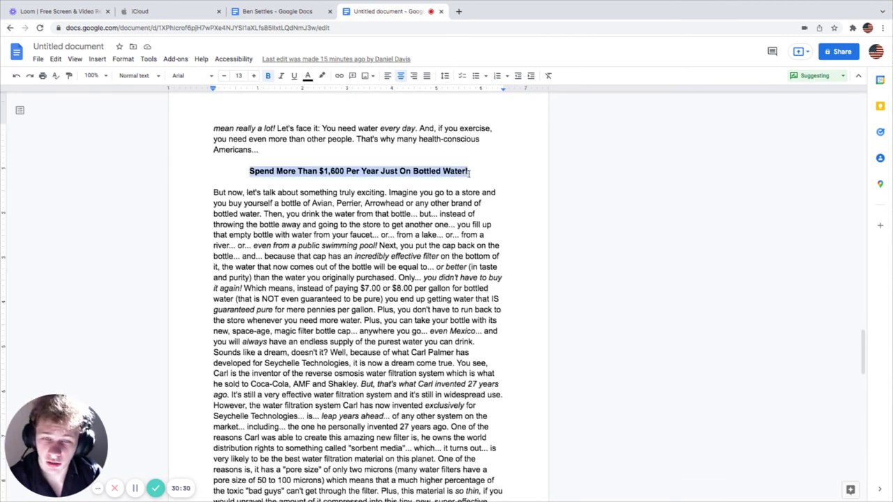
click(322, 75)
click(375, 149)
Step: Reject the accidental move suggestion so the highlighted heading stays in place
drag(355, 171, 233, 225)
click(144, 242)
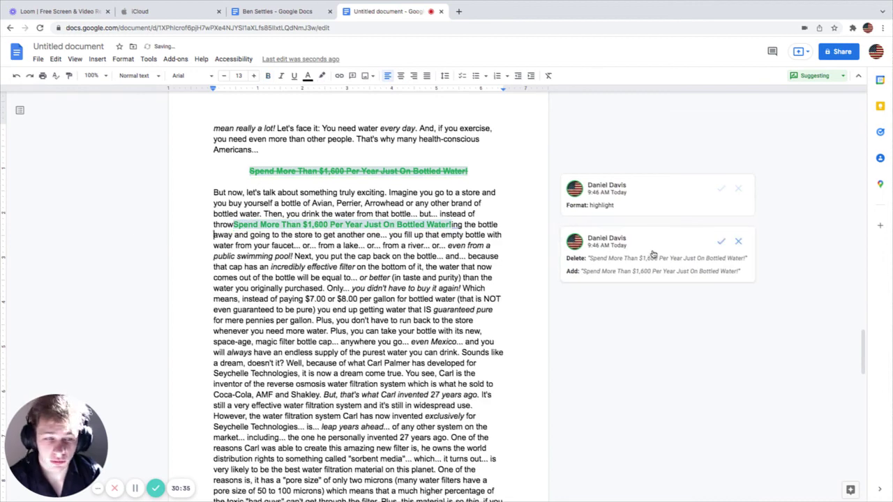
click(738, 242)
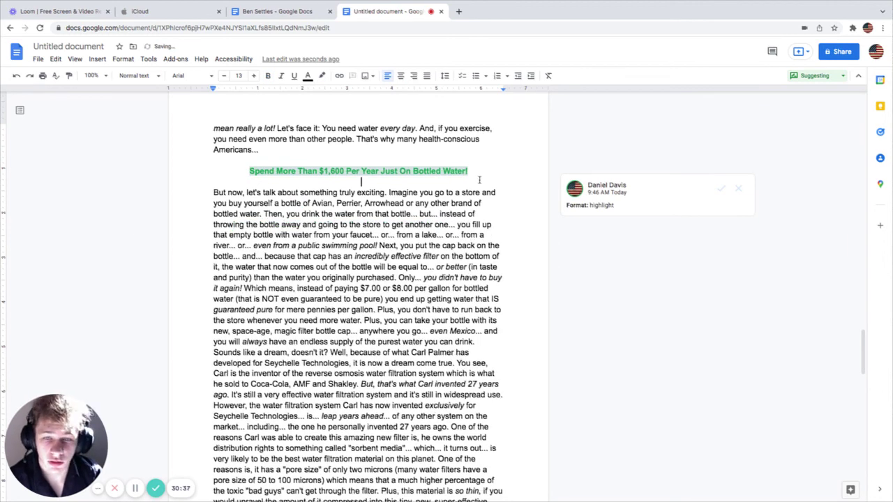
click(359, 182)
mouse_move(80, 394)
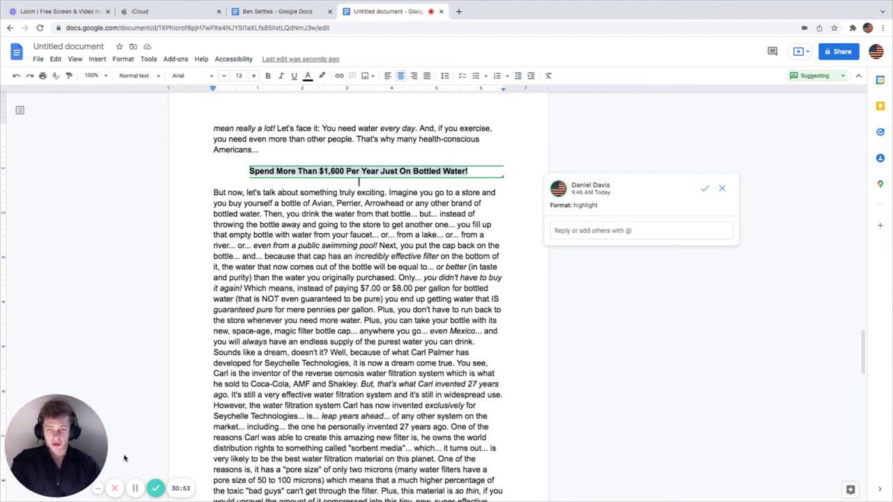
mouse_move(67, 416)
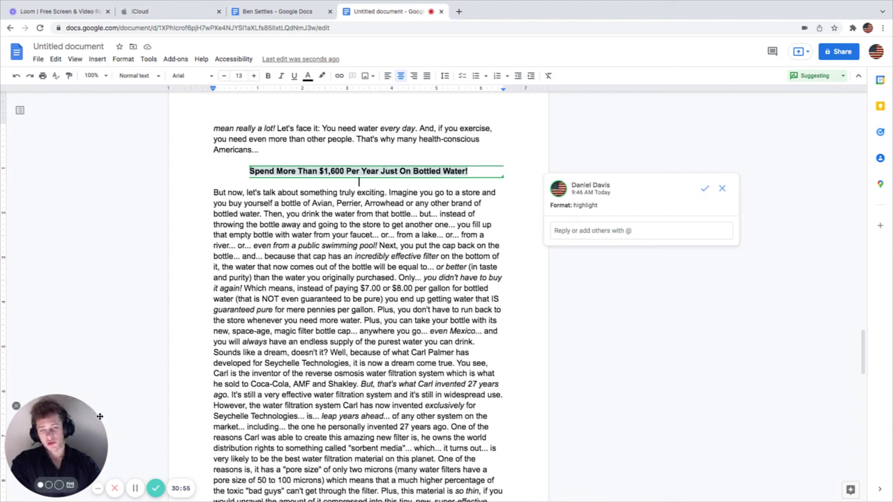